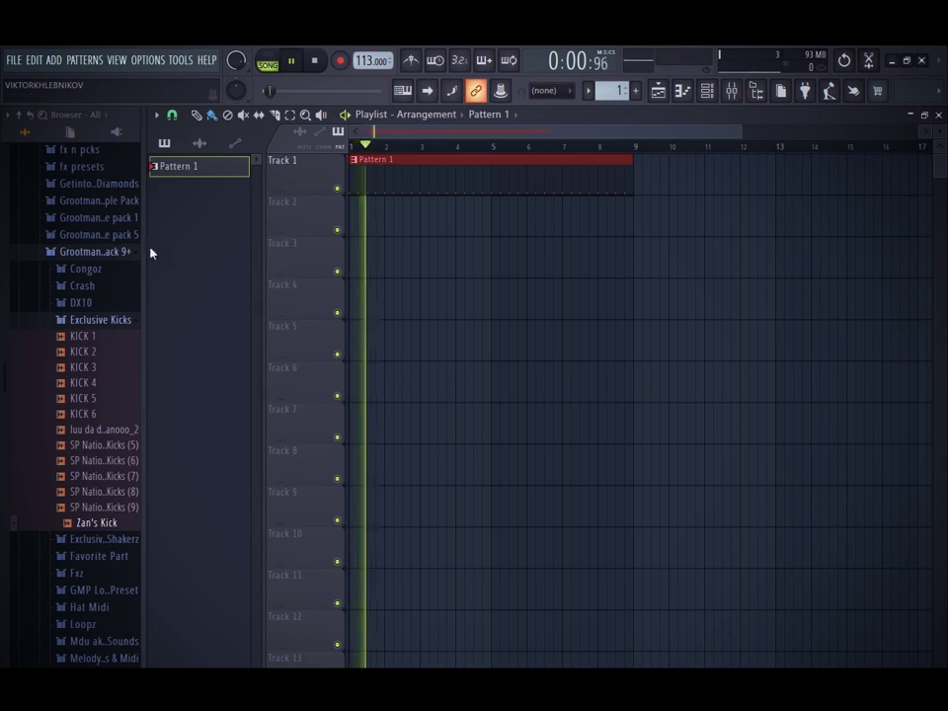
# Place two consecutive NDS - Kelvin Momo loop_9 clips on Track 2 so that they span bars 1 to 8
pyautogui.click(83, 270)
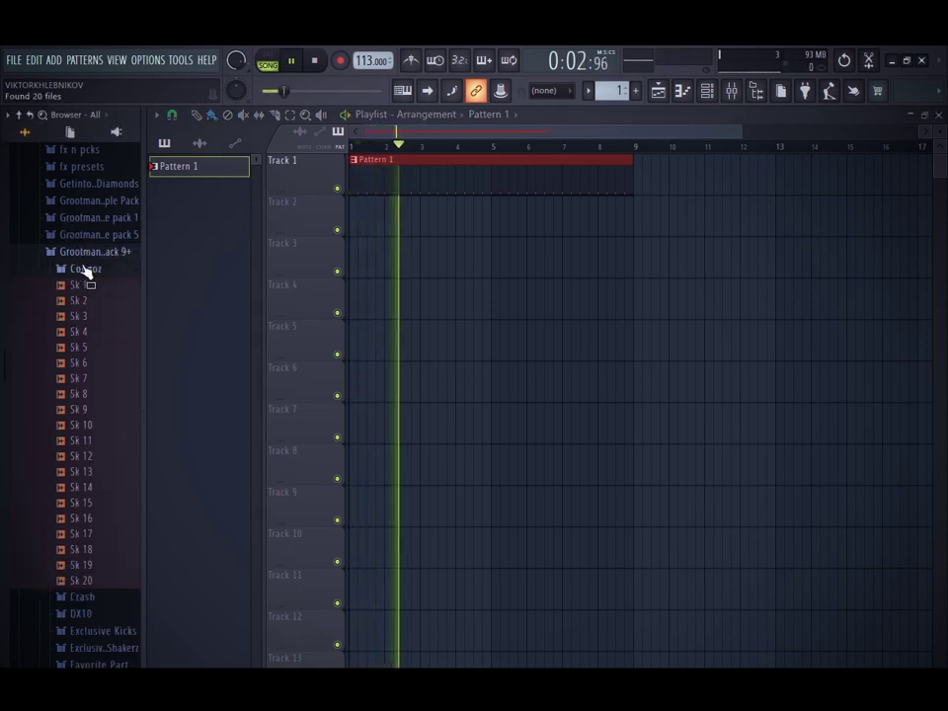
pyautogui.click(92, 255)
pyautogui.scroll(-10, 92, 261)
pyautogui.scroll(5, 106, 278)
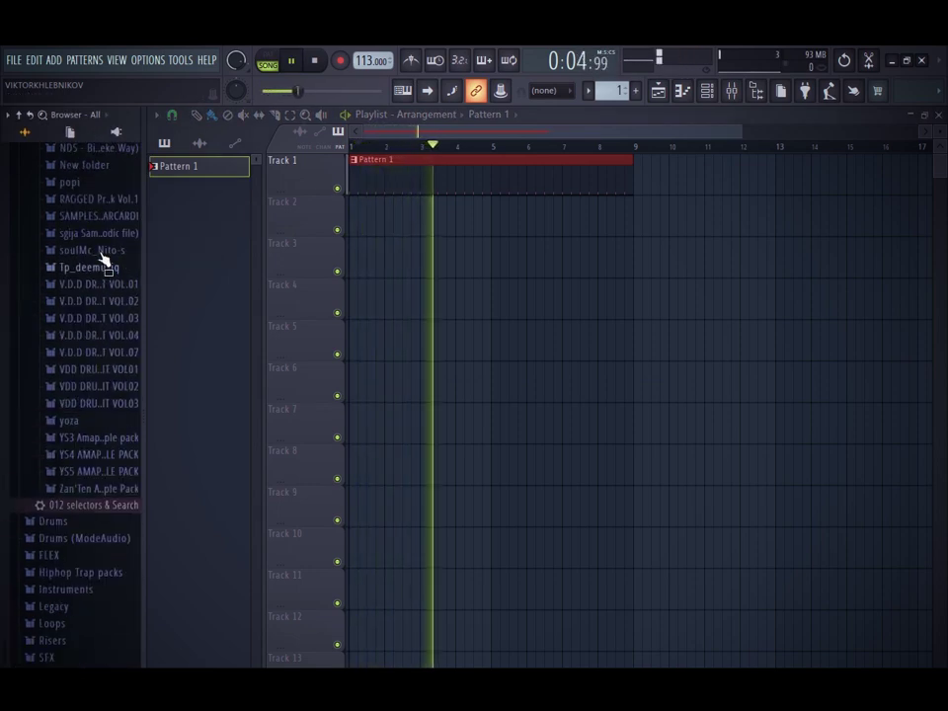
pyautogui.click(101, 334)
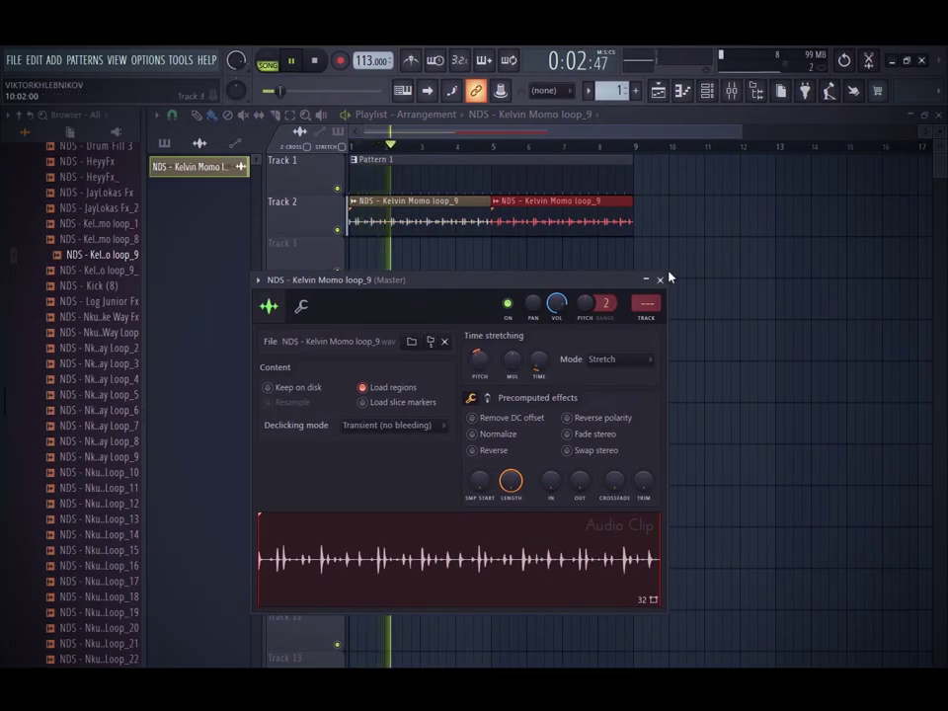
pyautogui.click(659, 279)
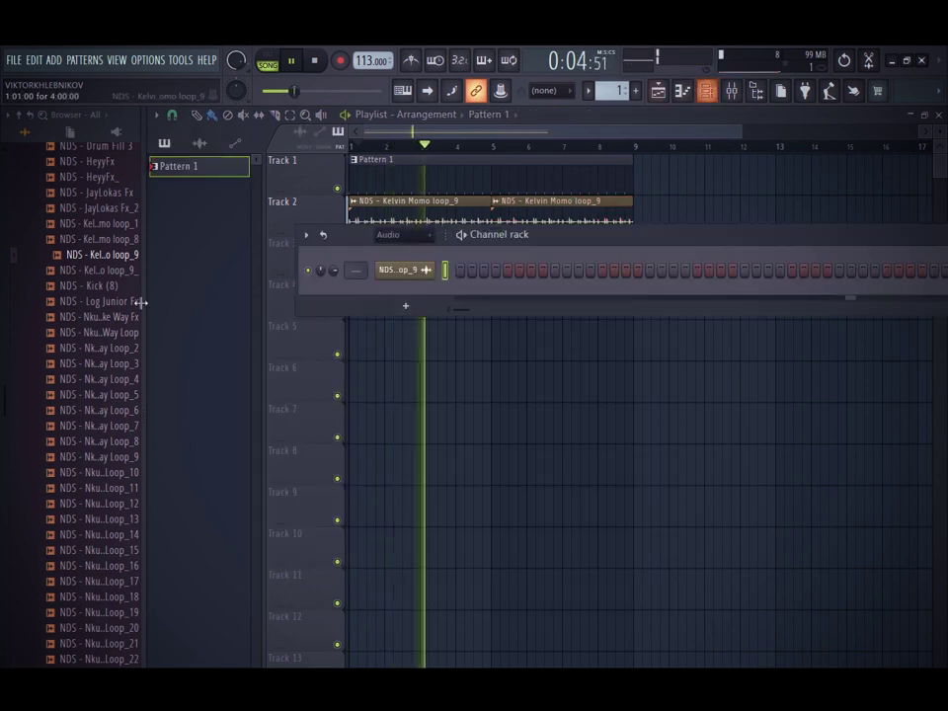
# Add the medium hatpedal sample from the NDS pack's Hatz folder as a new channel
pyautogui.scroll(5, 74, 332)
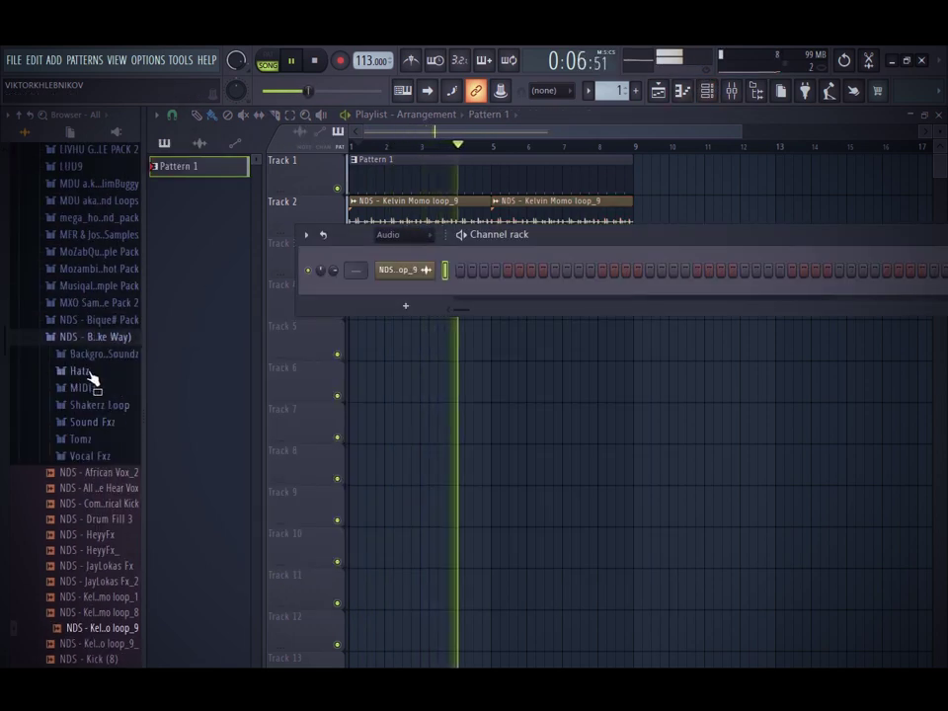
pyautogui.click(87, 372)
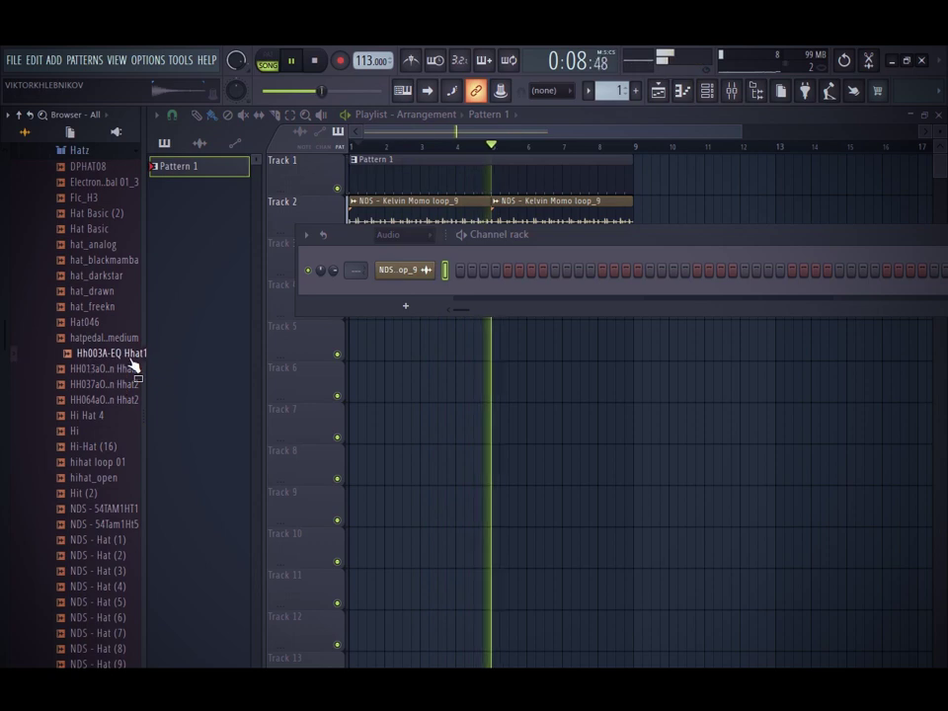
pyautogui.moveTo(116, 334); pyautogui.dragTo(413, 296)
# Place a hatpedal hit on step 11 and repeat it every two bars across the eight-bar pattern
pyautogui.click(581, 359)
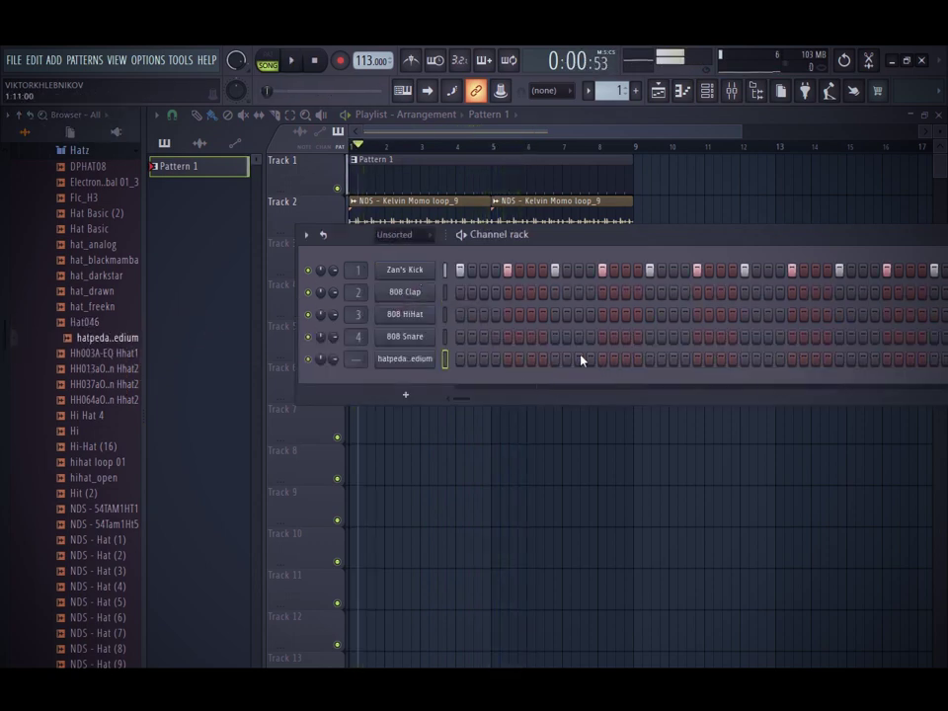
pyautogui.rightClick(430, 357)
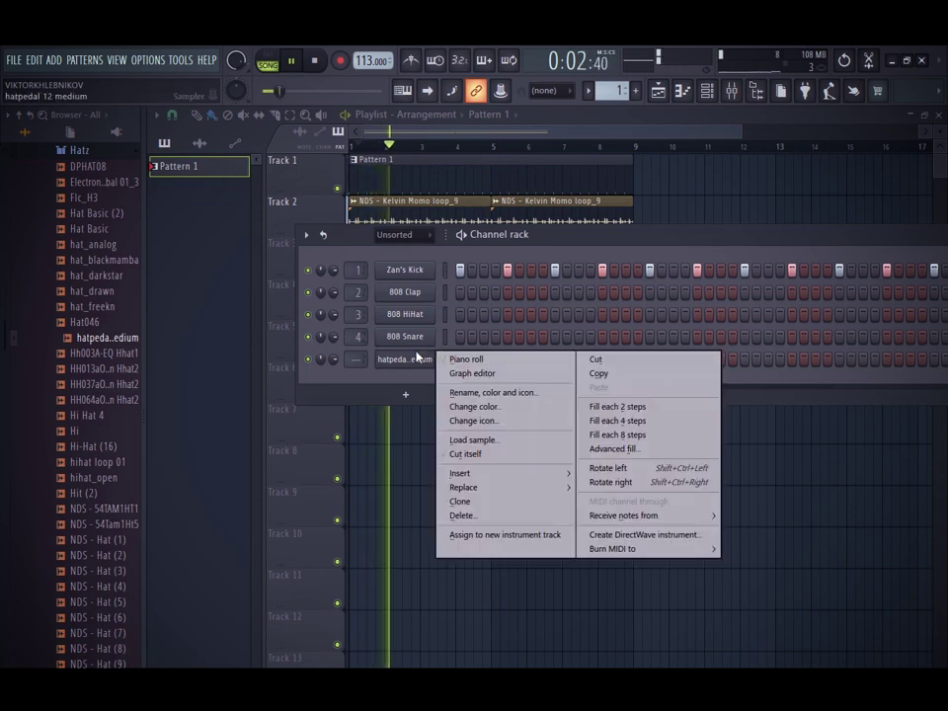
pyautogui.click(456, 362)
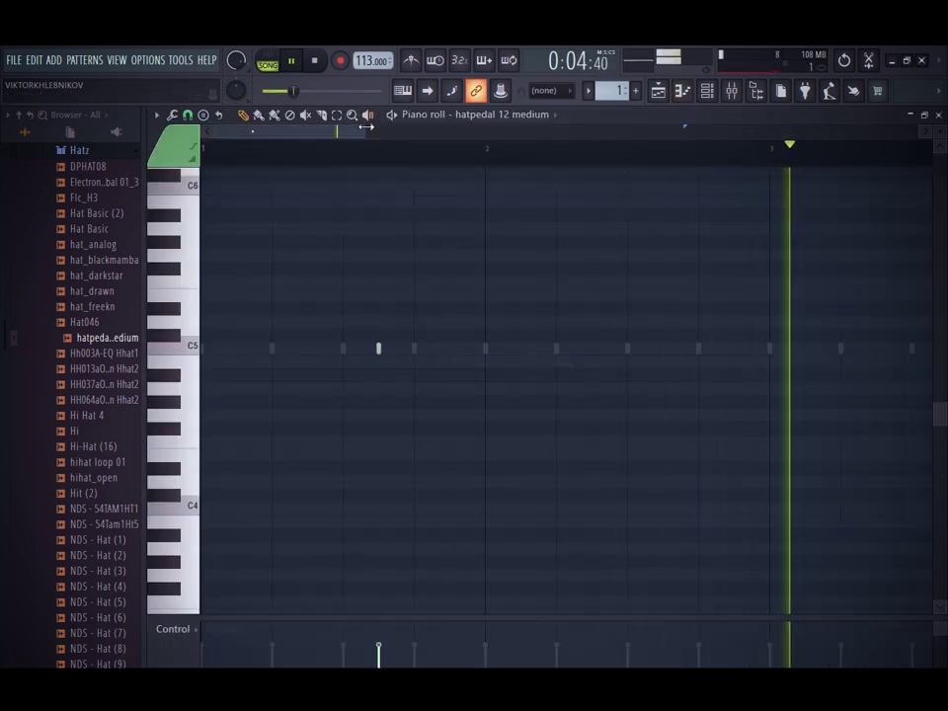
pyautogui.scroll(-4, 499, 148)
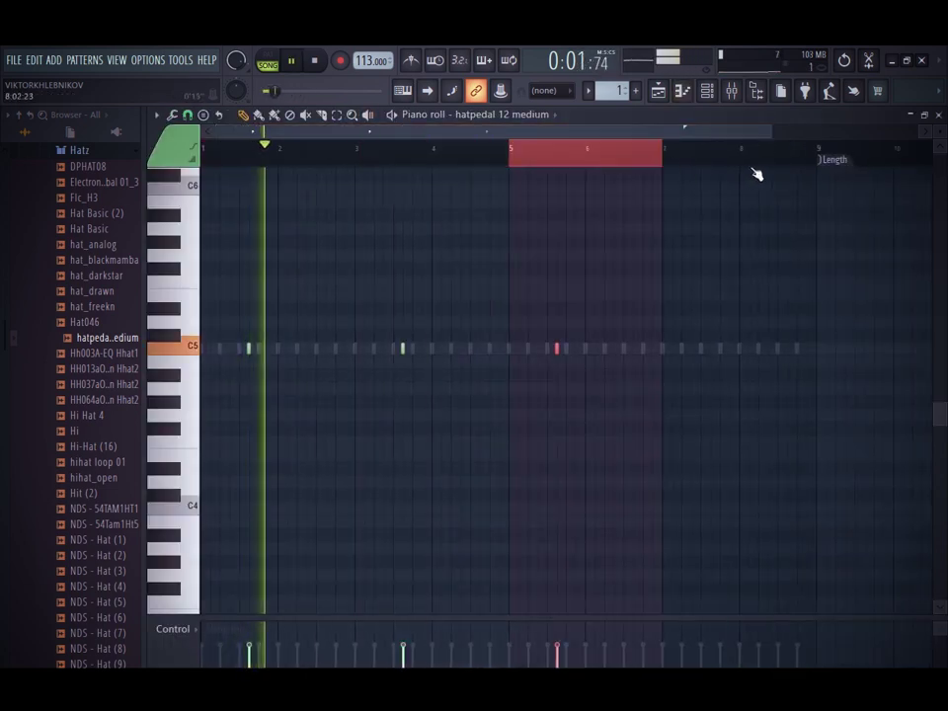
# Delete the 808 Clap, 808 HiHat and 808 Snare channels from the channel rack
pyautogui.click(706, 91)
pyautogui.rightClick(426, 286)
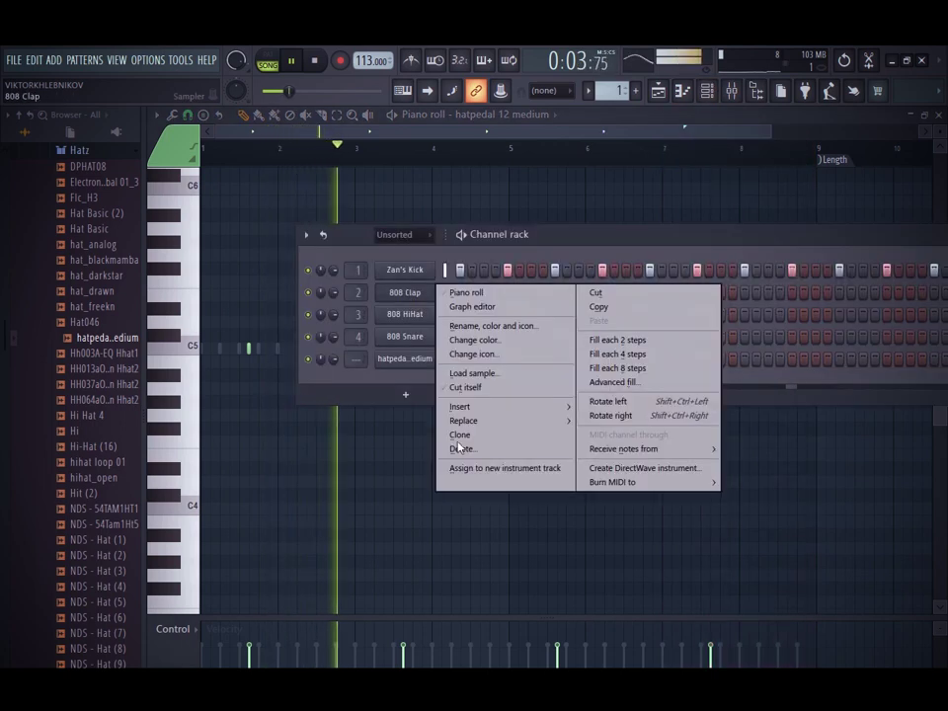
pyautogui.click(462, 446)
pyautogui.click(550, 444)
pyautogui.rightClick(431, 287)
pyautogui.click(463, 449)
pyautogui.click(548, 441)
pyautogui.rightClick(432, 290)
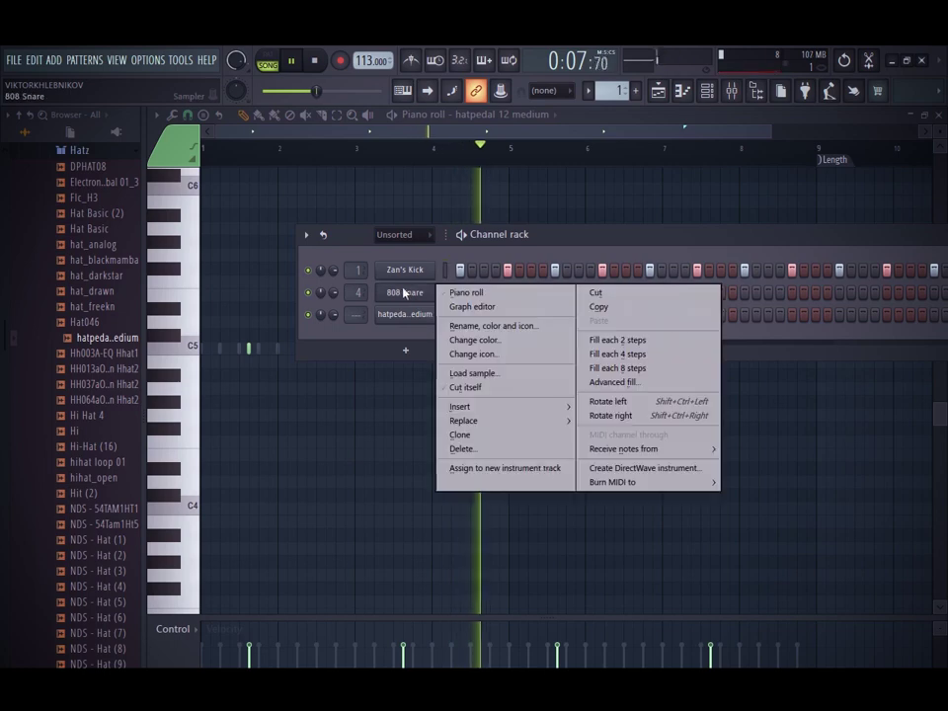
pyautogui.click(491, 447)
pyautogui.click(548, 441)
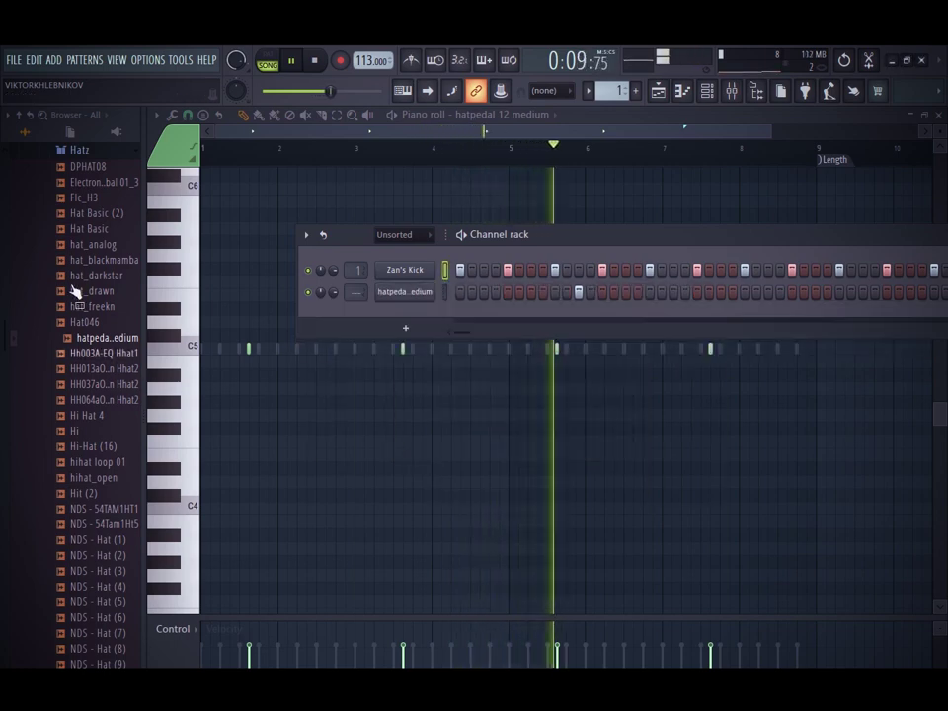
# Add the Nkulee - Bongoz (4) sample from the NDS - Bique# Pack's Bongoz folder as a new channel
pyautogui.scroll(4, 95, 228)
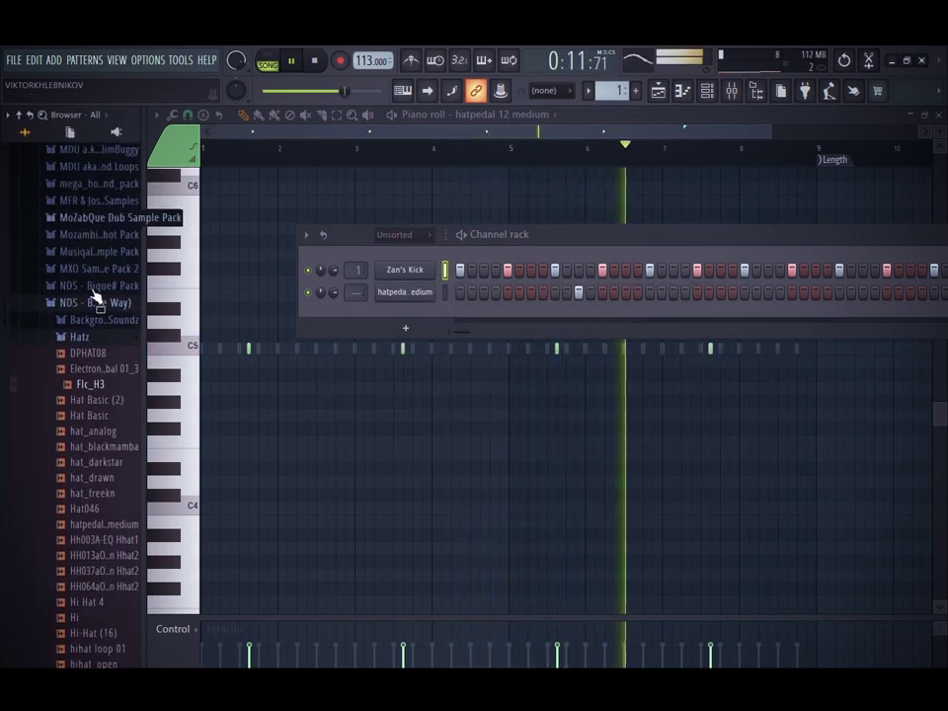
pyautogui.click(106, 340)
pyautogui.click(99, 286)
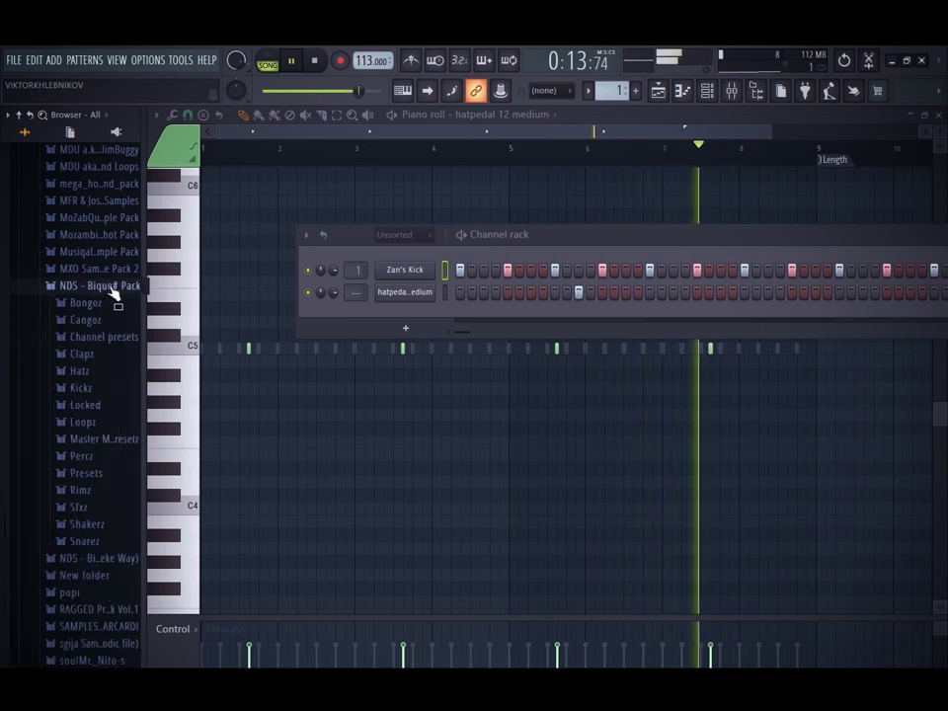
pyautogui.click(87, 319)
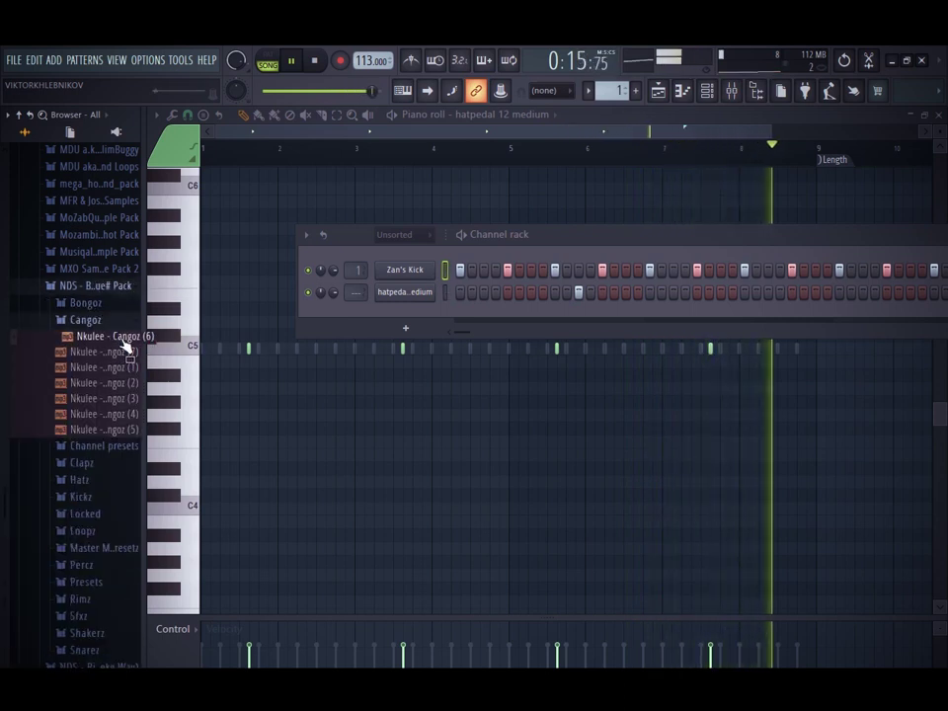
pyautogui.click(94, 303)
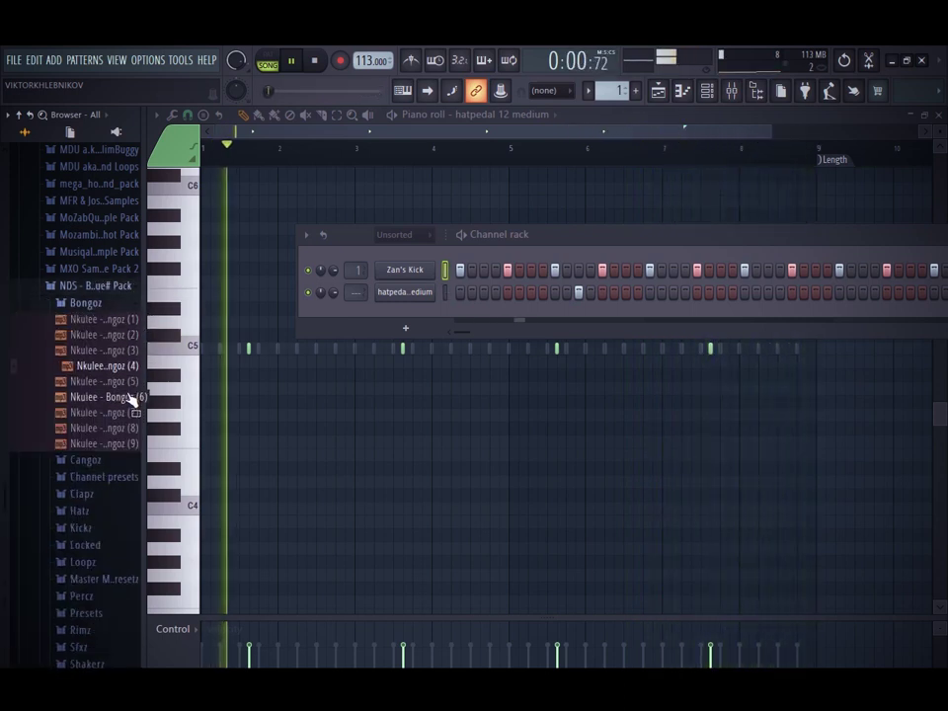
pyautogui.moveTo(430, 327); pyautogui.dragTo(473, 334)
# Place a Nkulee - Bongoz (4) hit on step 11 and repeat it every two bars across the pattern
pyautogui.press('space')
pyautogui.click(578, 314)
pyautogui.rightClick(432, 314)
pyautogui.click(461, 314)
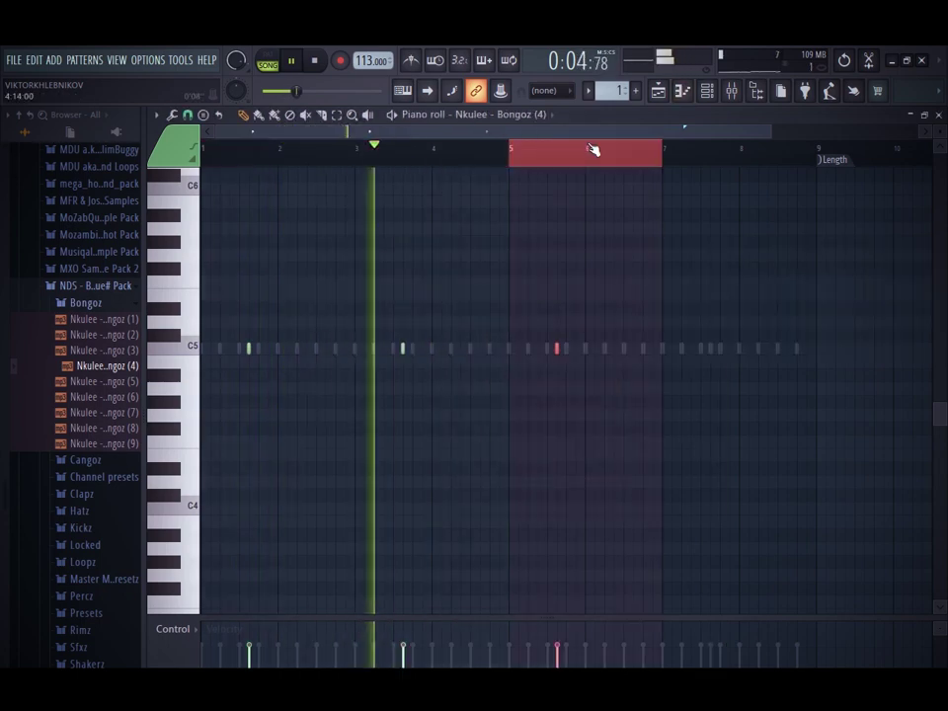
# Return to the playlist and browse the NDS - Bique# Pack's Sfxz folder for sound effects
pyautogui.click(707, 92)
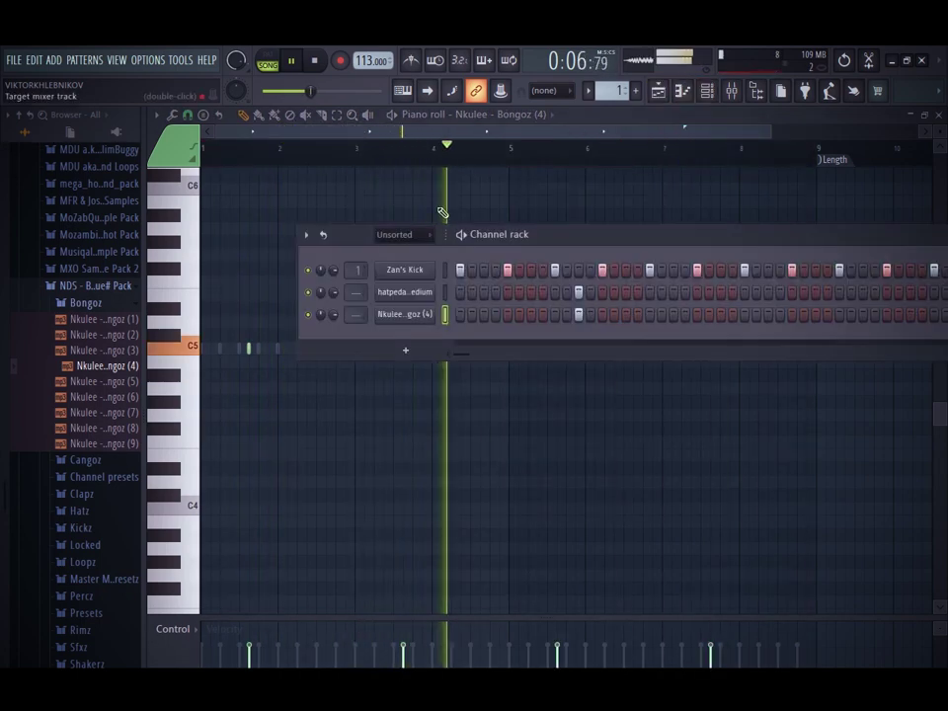
pyautogui.click(657, 90)
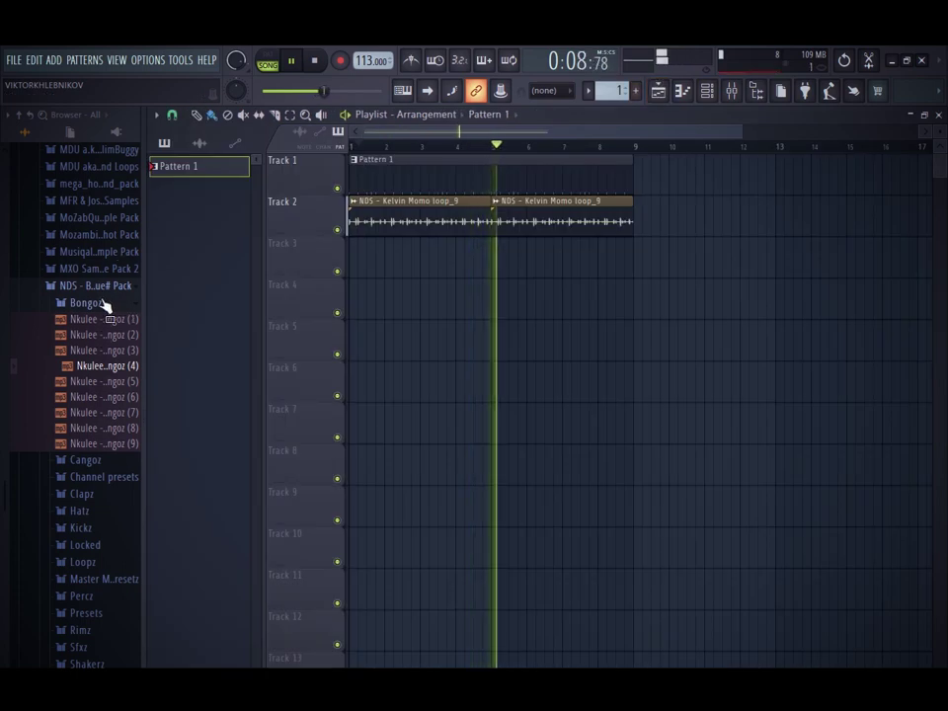
pyautogui.click(104, 303)
pyautogui.click(96, 507)
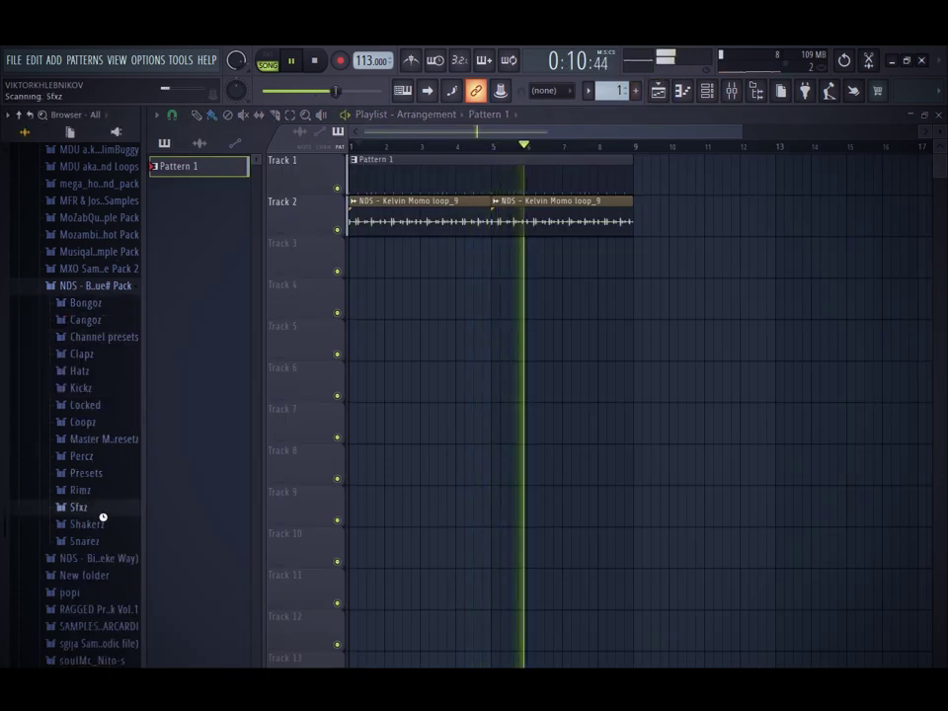
pyautogui.press('space')
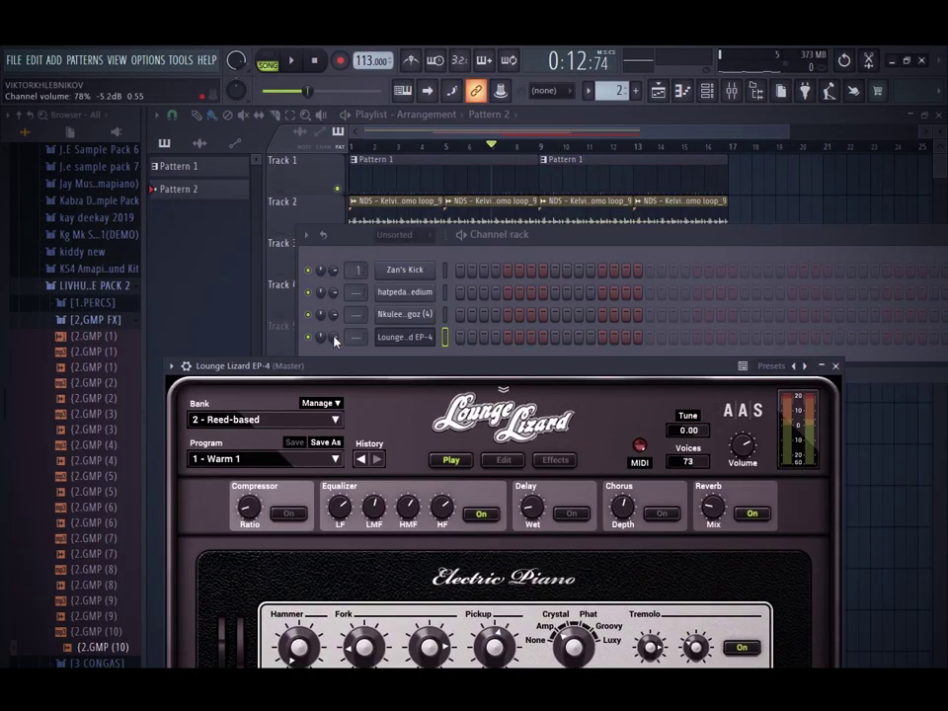
# Play the song with the Lounge Lizard EP-4 electric piano open to audition its sound
pyautogui.click(336, 339)
pyautogui.rightClick(402, 338)
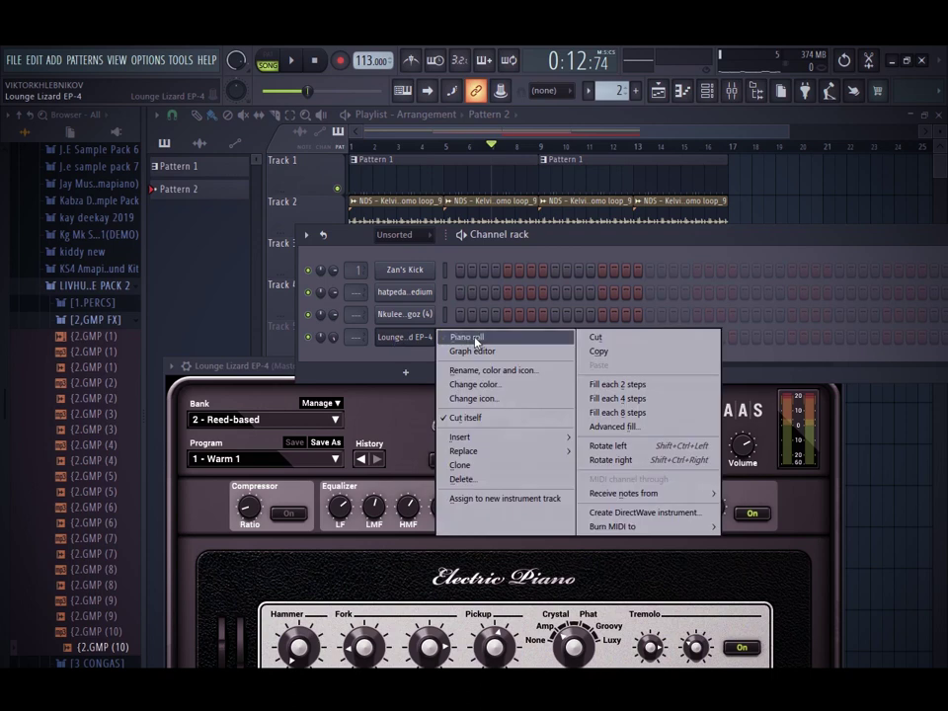
pyautogui.click(461, 335)
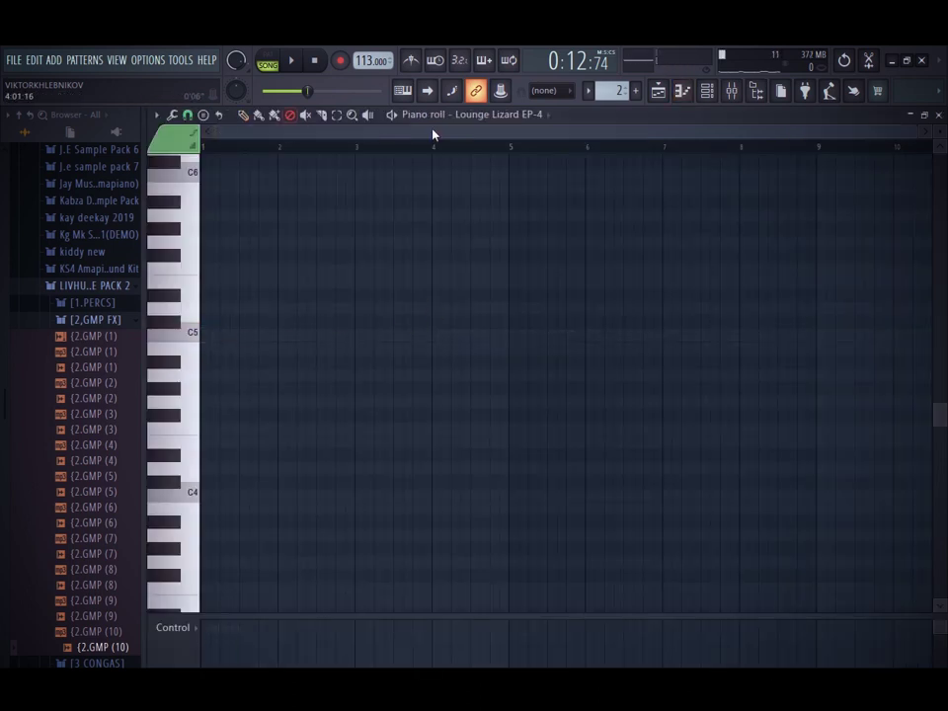
pyautogui.press('space')
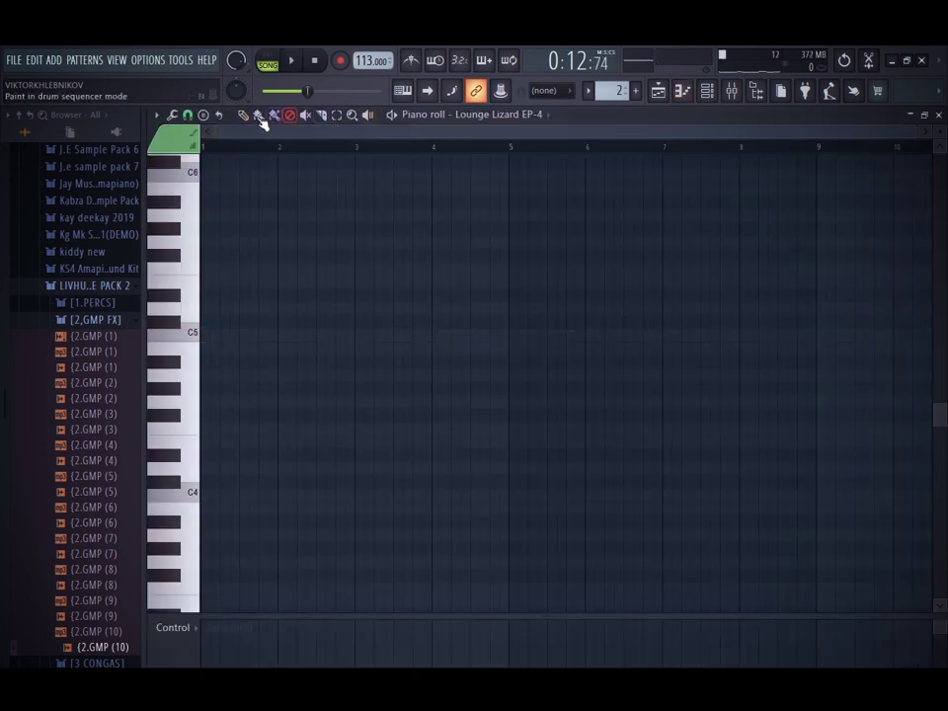
pyautogui.click(707, 91)
pyautogui.press('space')
pyautogui.click(423, 338)
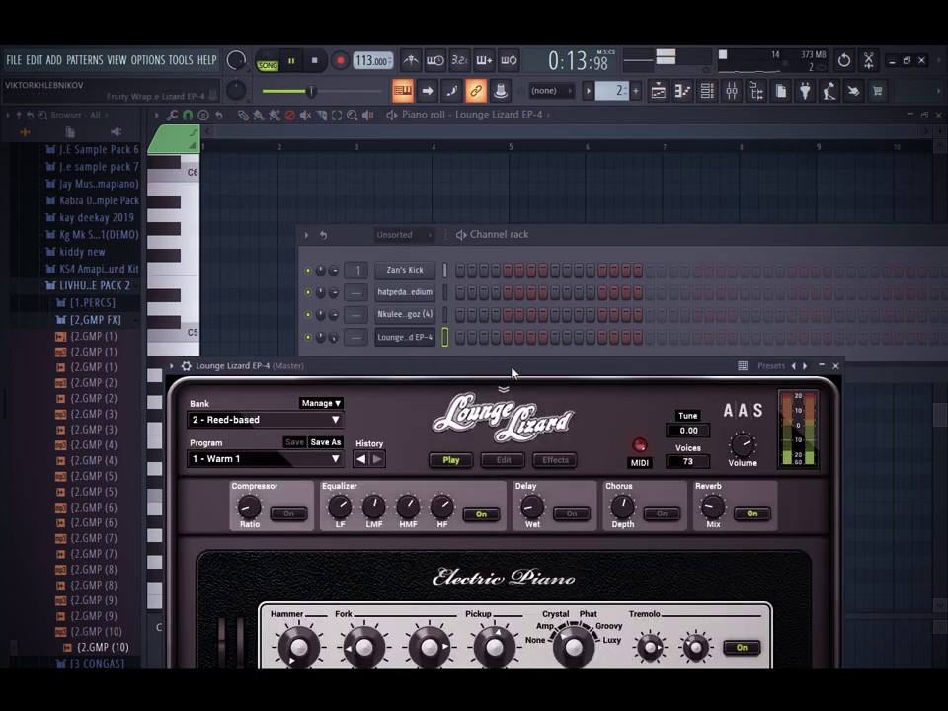
# Open the piano roll of the Lounge Lizard EP-4 channel in Pattern 2 and draw a first note at step 9 of bar 1
pyautogui.rightClick(442, 332)
pyautogui.click(450, 339)
pyautogui.rightClick(456, 339)
pyautogui.click(511, 337)
pyautogui.press('space')
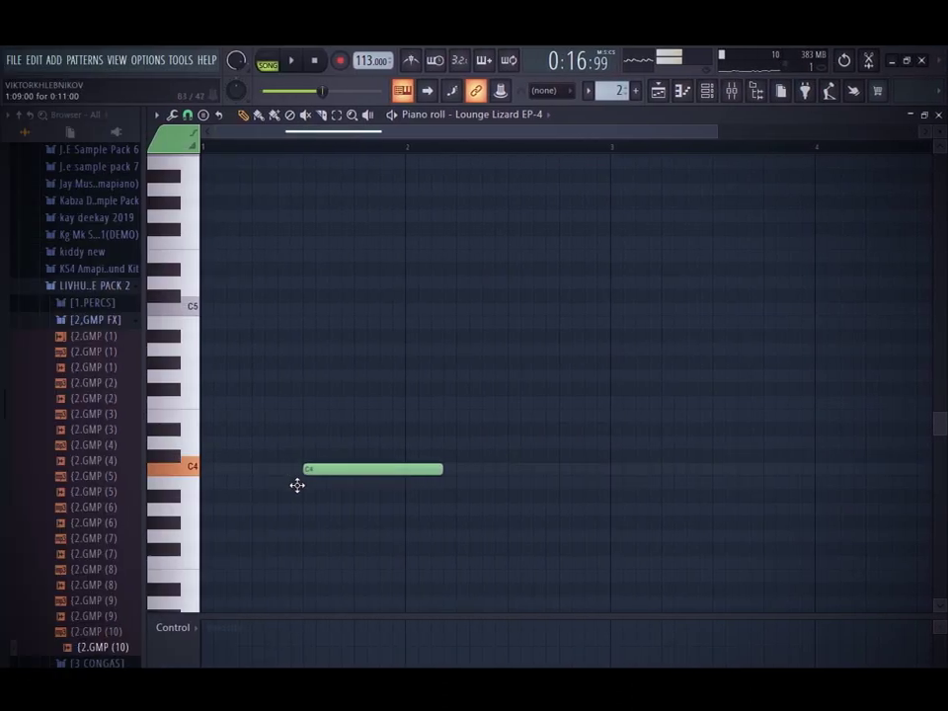
# Build a chord of C#4, F4, G#4, A#4 and C5 starting at step 9 of bar 1, each note 8 steps long
pyautogui.moveTo(314, 429); pyautogui.dragTo(316, 361)
pyautogui.click(317, 375)
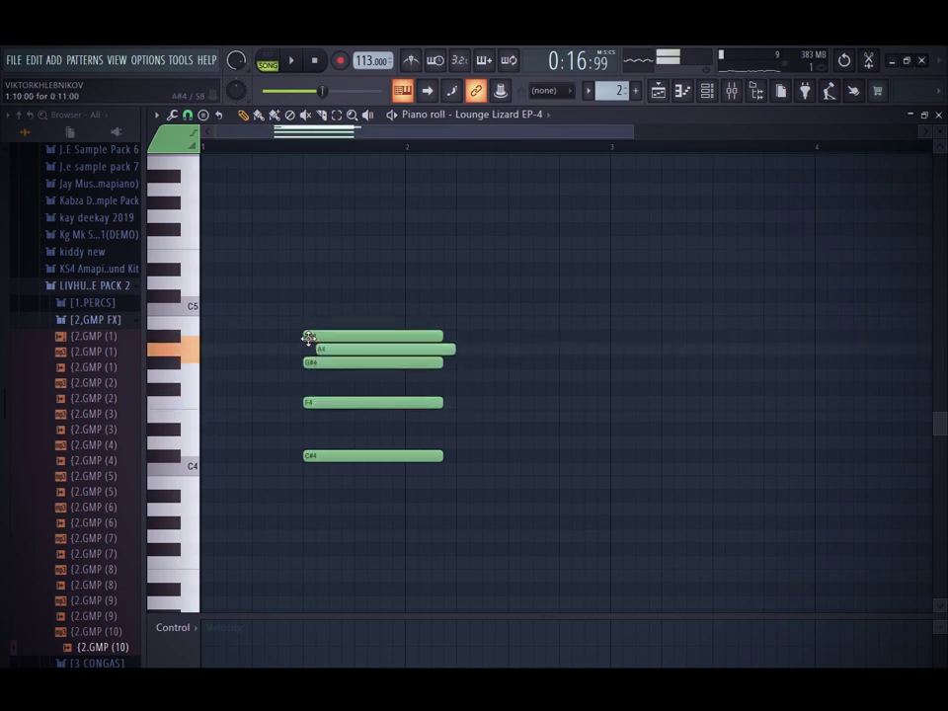
pyautogui.moveTo(443, 279); pyautogui.dragTo(402, 450)
pyautogui.press('space')
pyautogui.click(437, 444)
pyautogui.rightClick(478, 446)
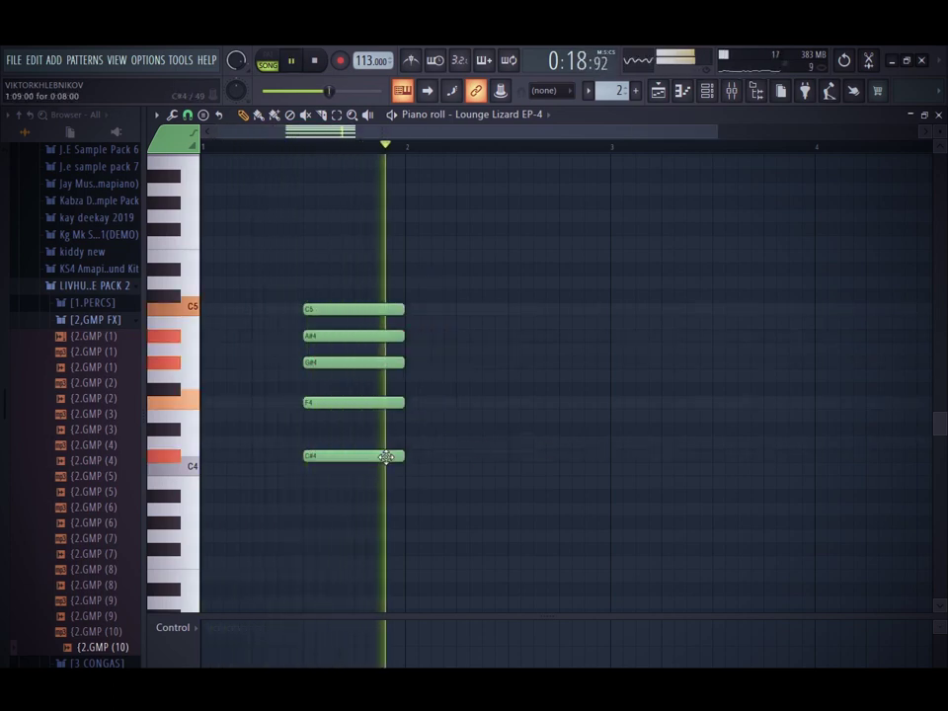
# Add a second chord of G4, G#4, A#4, C5 and D#5 at step 5 of bar 2, 8 steps long, and play it back
pyautogui.press('space')
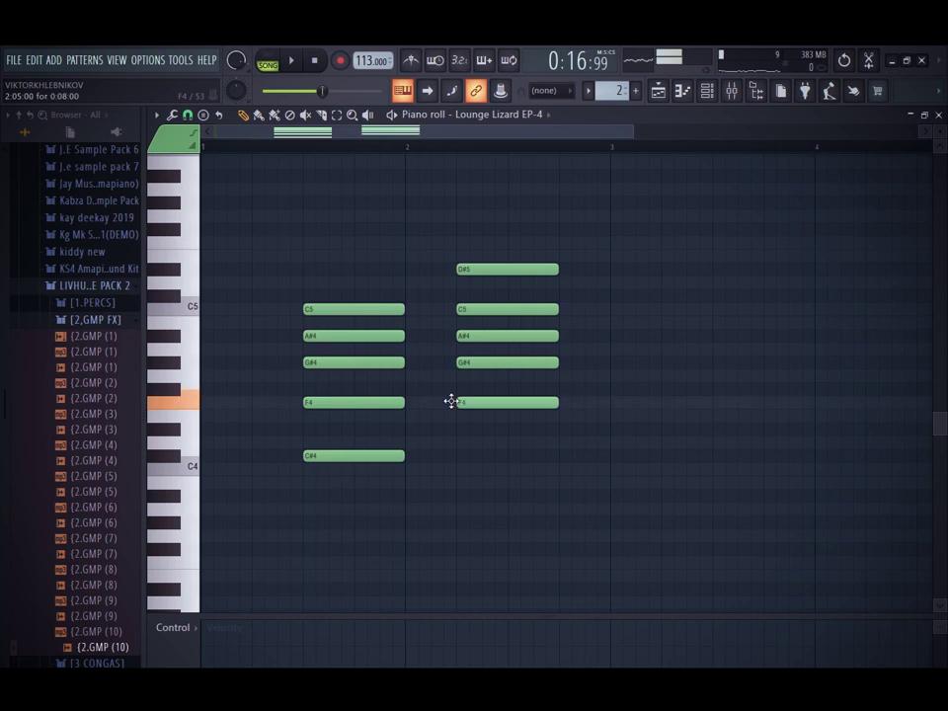
pyautogui.moveTo(539, 211); pyautogui.dragTo(504, 422)
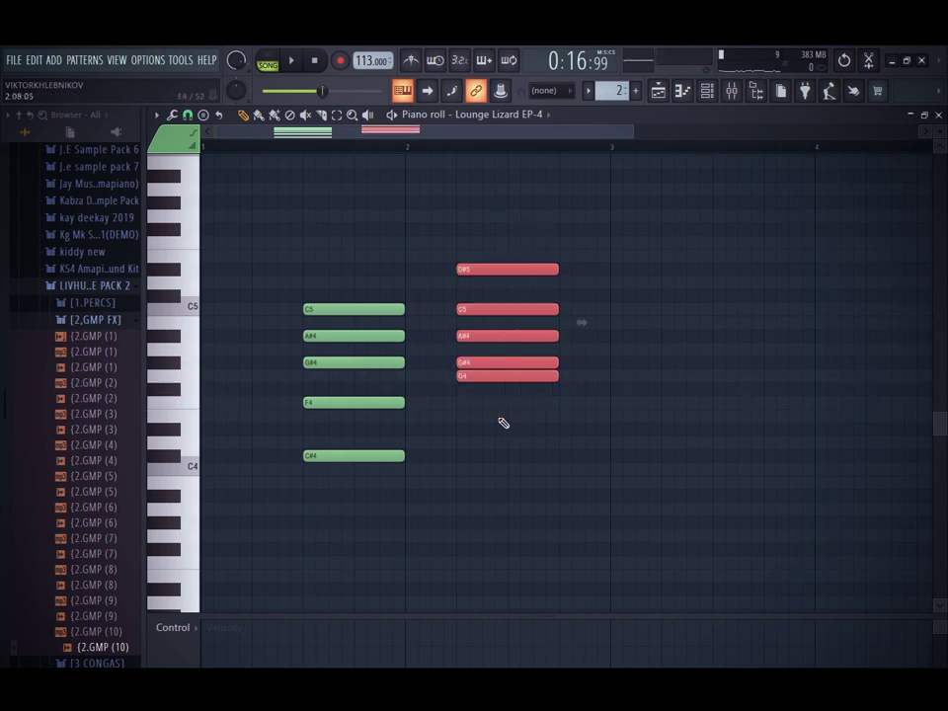
pyautogui.click(550, 461)
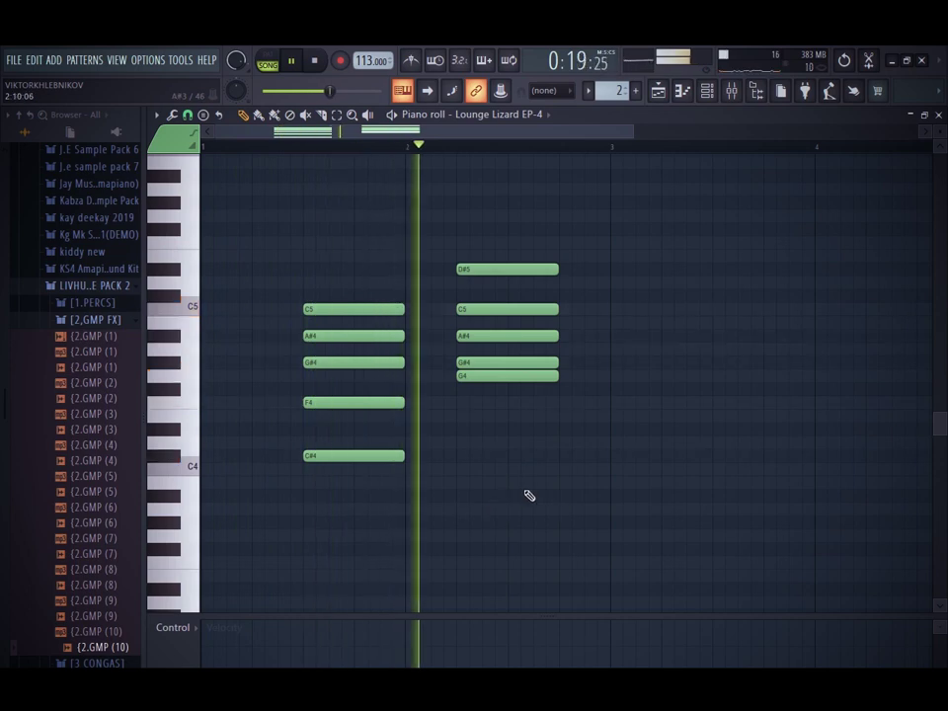
pyautogui.press('space')
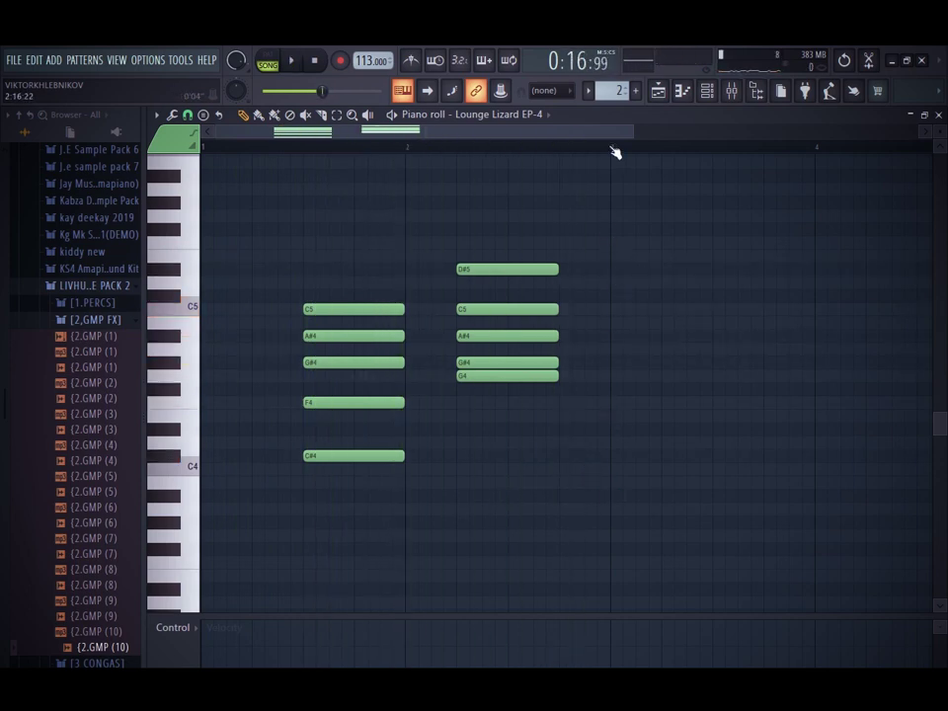
# Duplicate the two chords into bars 3 and 4, adding F5 to the bar 4 chord and removing G#4 from the bar 2 and bar 4 chords
pyautogui.hotkey('ctrl', 'a')
pyautogui.hotkey('ctrl', 'b')
pyautogui.click(778, 215)
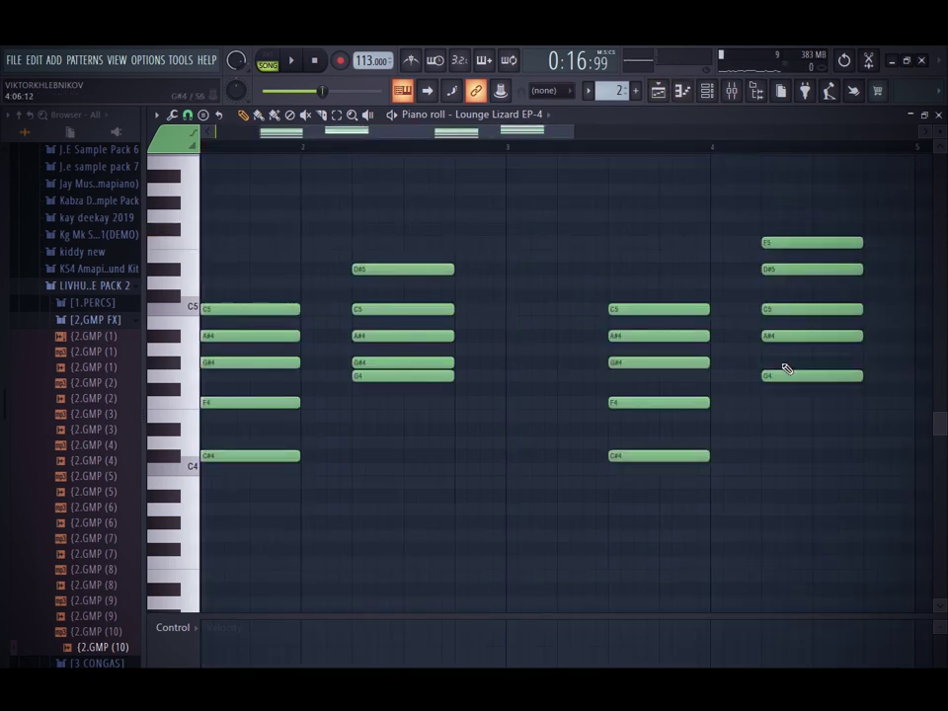
pyautogui.rightClick(389, 362)
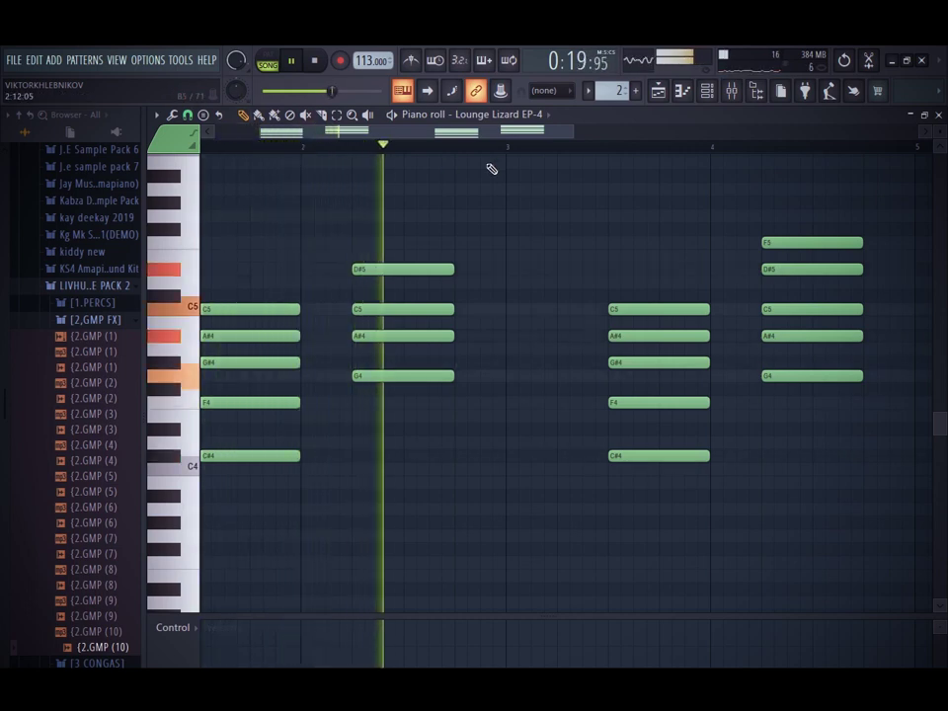
# Restore the removed G#4 in the bar 2 chord and strum the chords with the Strumizer, using its offered settings
pyautogui.press('space')
pyautogui.hotkey('ctrl', 'z')
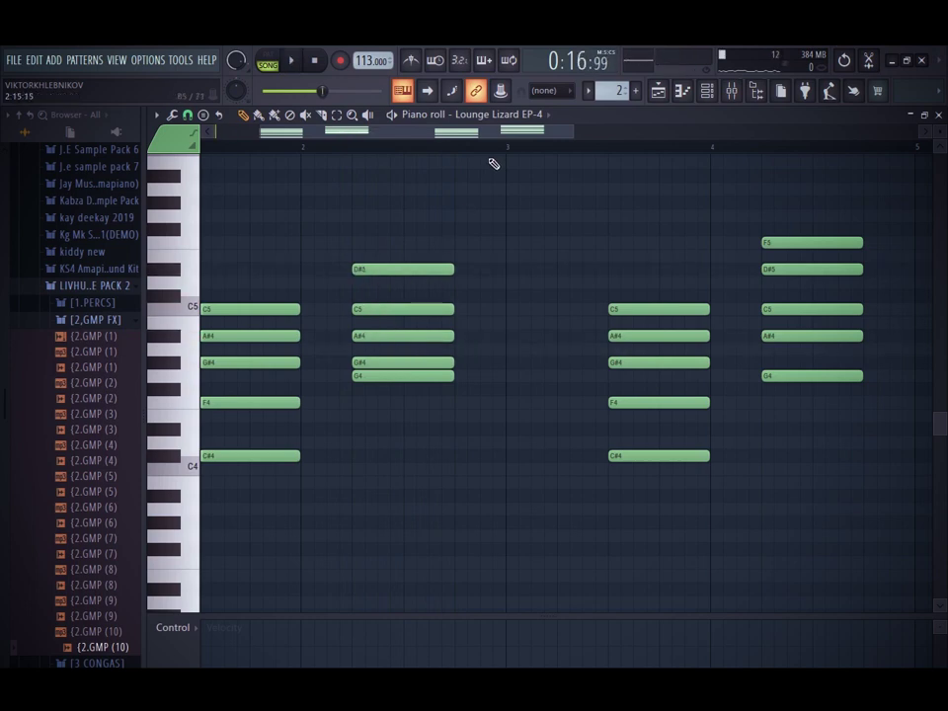
pyautogui.hotkey('alt', 'r')
pyautogui.click(552, 533)
pyautogui.hotkey('alt', 's')
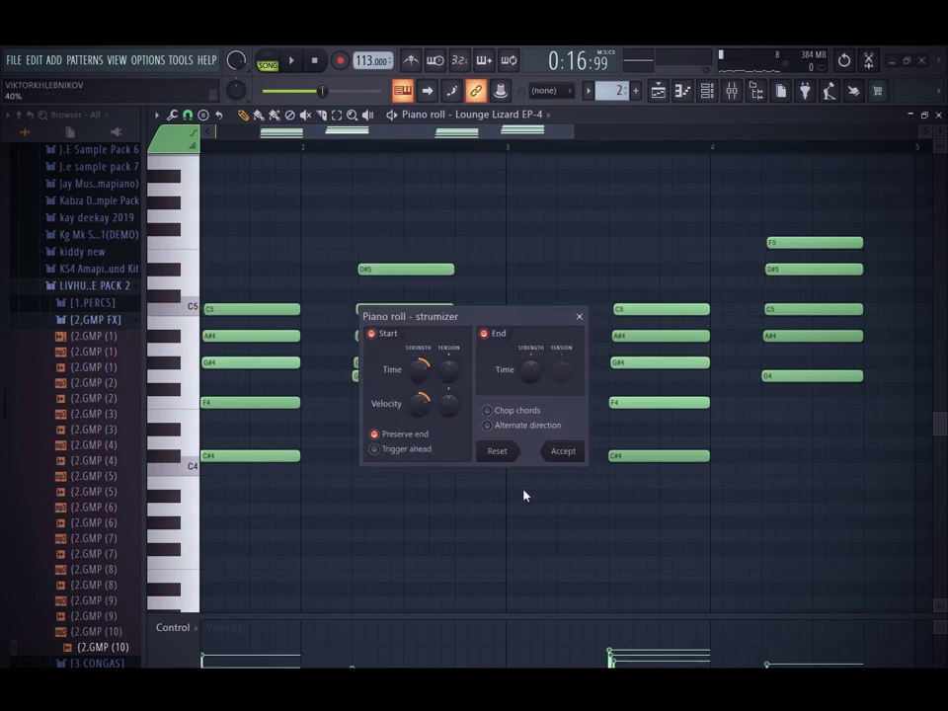
pyautogui.click(561, 451)
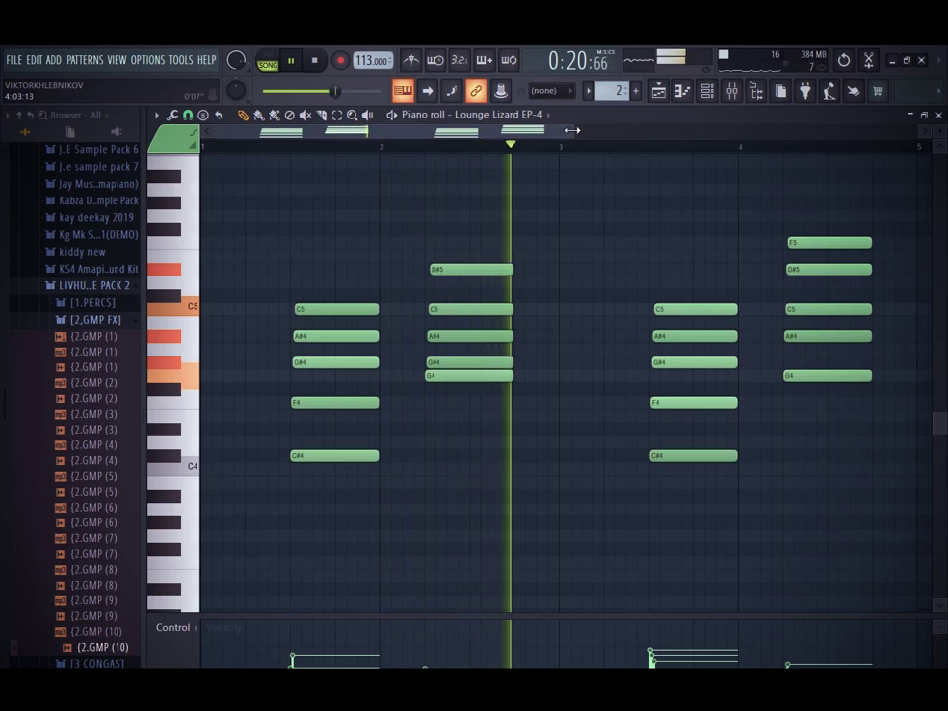
# Lengthen the bar 2 and bar 4 chords so that each one ends at the end of its bar
pyautogui.scroll(-2, 491, 301)
pyautogui.moveTo(402, 237); pyautogui.dragTo(409, 376)
pyautogui.click(517, 217)
pyautogui.rightClick(517, 218)
pyautogui.moveTo(624, 209); pyautogui.dragTo(554, 416)
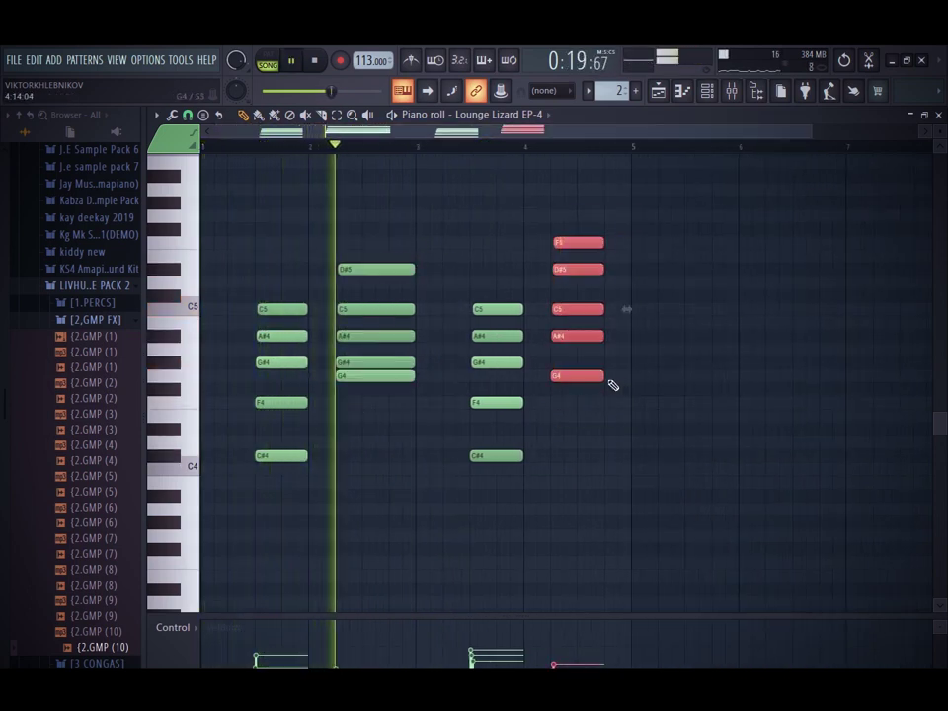
pyautogui.moveTo(602, 377); pyautogui.dragTo(633, 269)
# Duplicate the four-bar chord progression into bars 5 to 8
pyautogui.moveTo(633, 148); pyautogui.dragTo(203, 148)
pyautogui.hotkey('ctrl', 'b')
pyautogui.hotkey('ctrl', 'd')
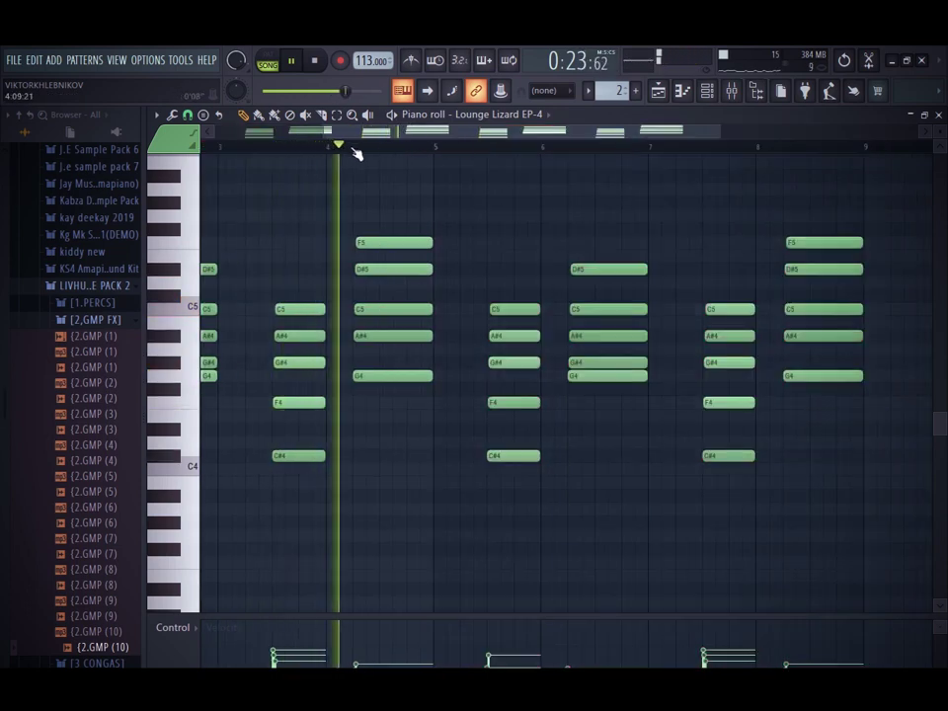
pyautogui.moveTo(322, 130); pyautogui.dragTo(203, 129)
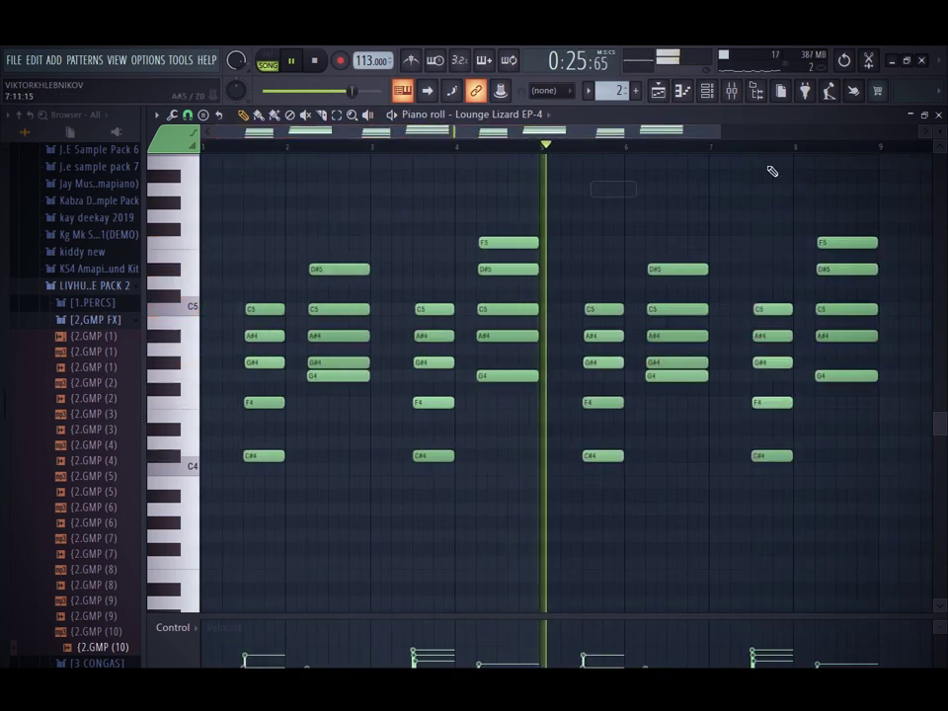
# Load ValhallaVintageVerb_x64 into effect slot 1 of mixer Insert 2
pyautogui.click(707, 91)
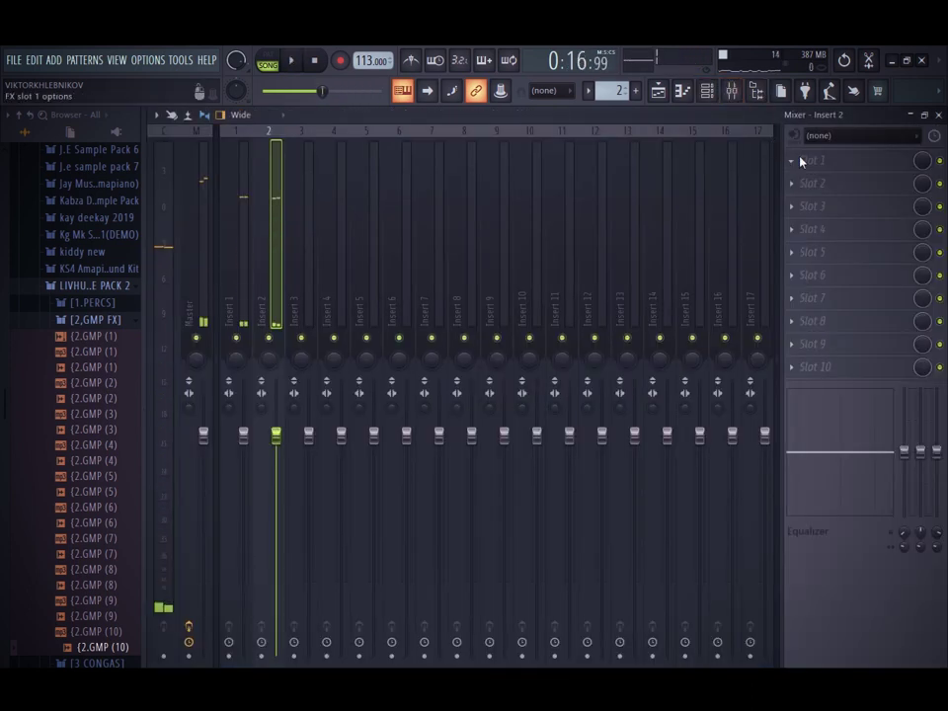
pyautogui.click(801, 161)
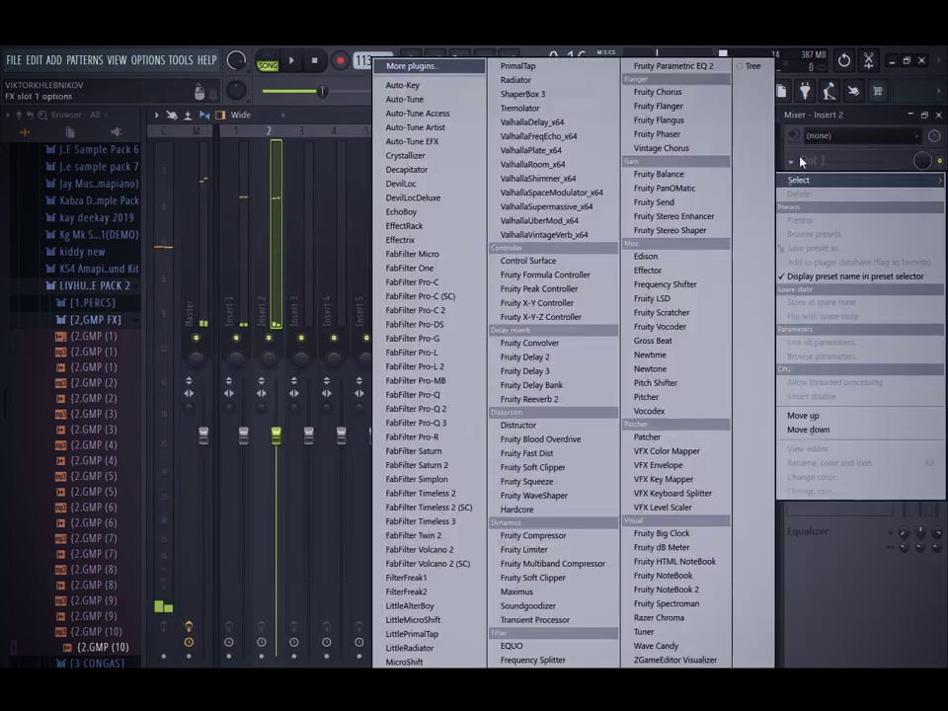
pyautogui.click(595, 237)
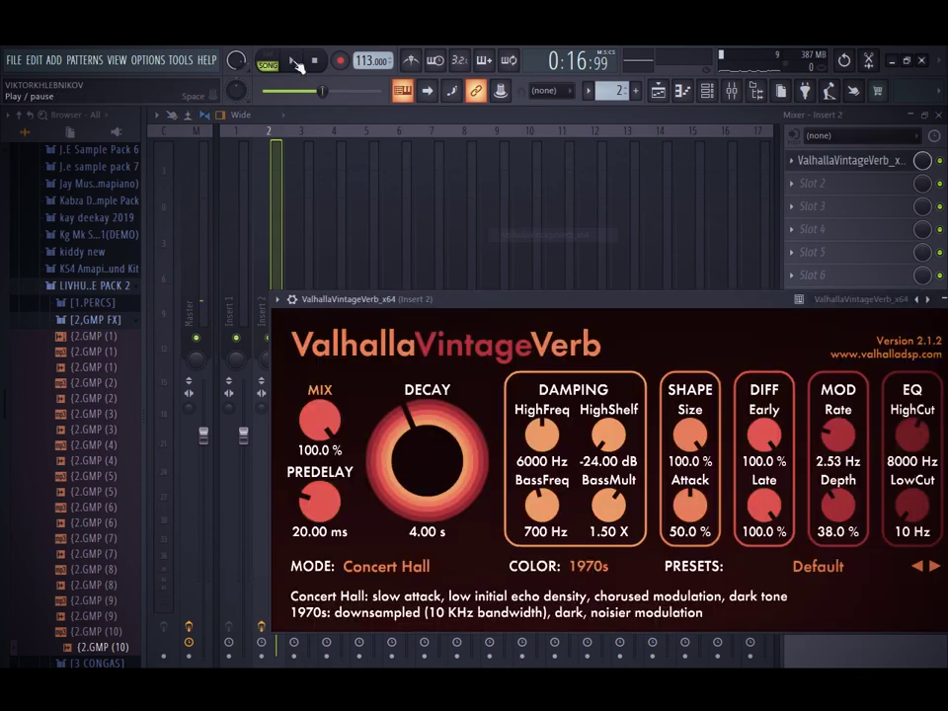
# Set the reverb to 0.66 s decay, 72% mix, 330 Hz low cut and 9.57 ms predelay during playback
pyautogui.moveTo(414, 417); pyautogui.dragTo(414, 474)
pyautogui.moveTo(318, 415); pyautogui.dragTo(317, 439)
pyautogui.moveTo(910, 504); pyautogui.dragTo(909, 468)
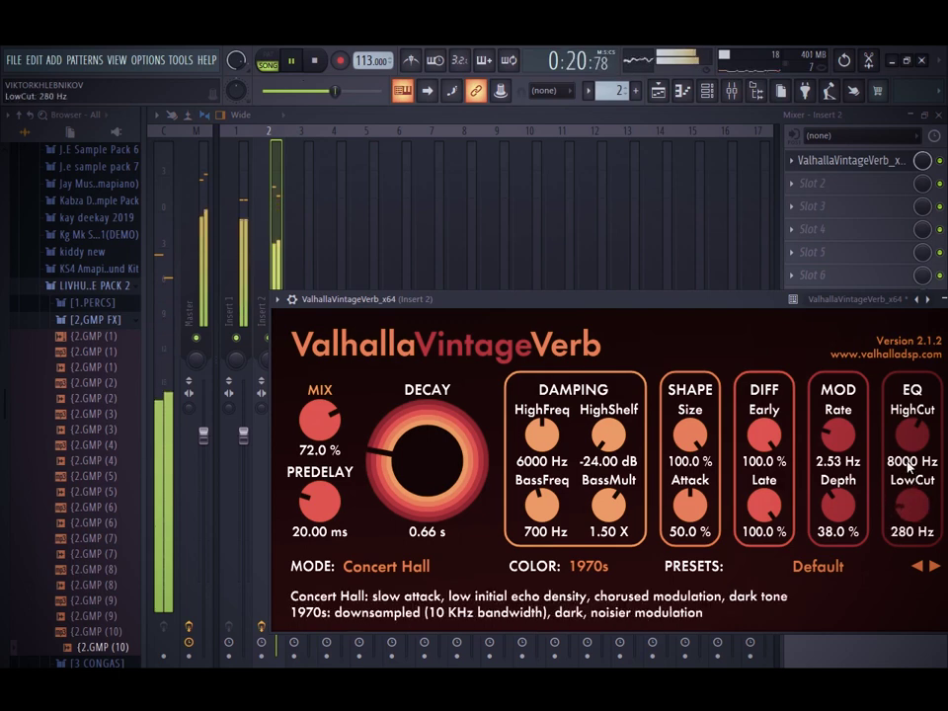
pyautogui.moveTo(321, 502); pyautogui.dragTo(321, 515)
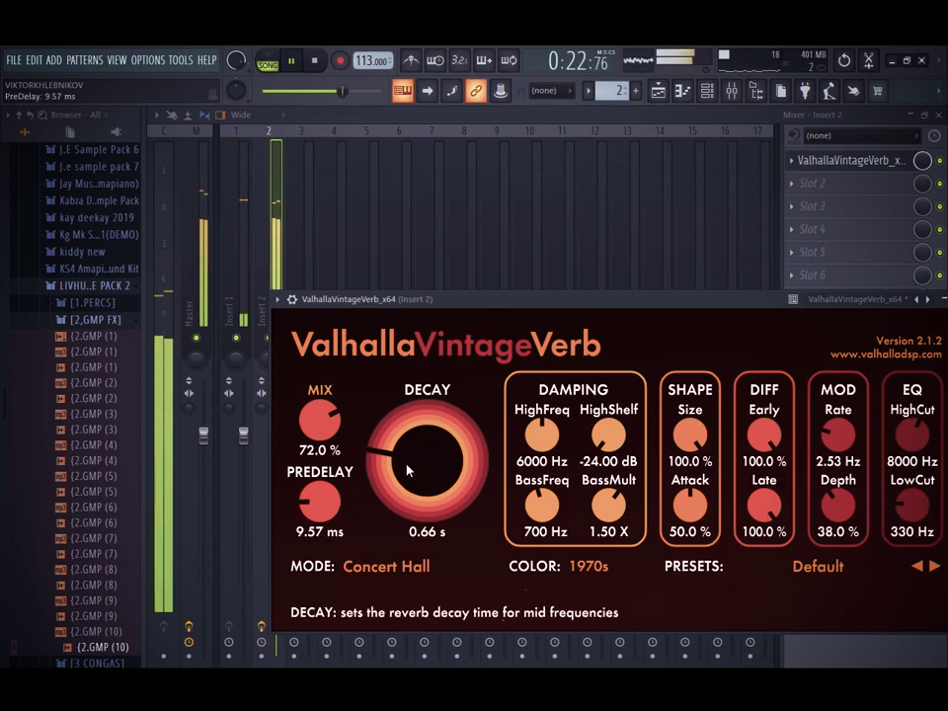
# Set the reverb's decay to 3.87 s and its mix to 45.6%
pyautogui.moveTo(409, 468); pyautogui.dragTo(409, 445)
pyautogui.moveTo(320, 424); pyautogui.dragTo(321, 462)
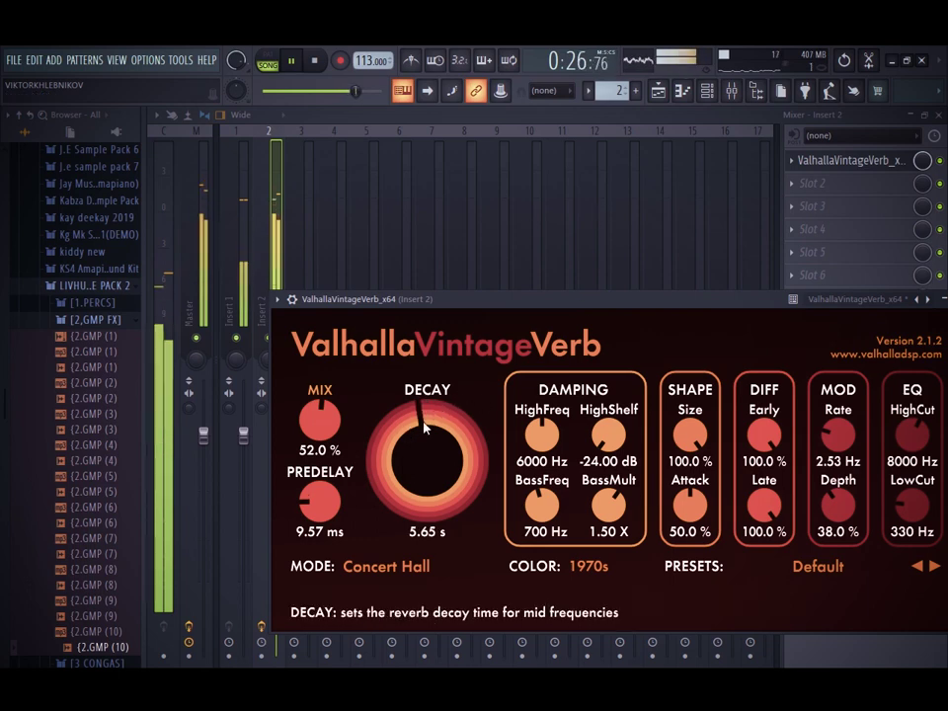
pyautogui.moveTo(405, 472); pyautogui.dragTo(410, 419)
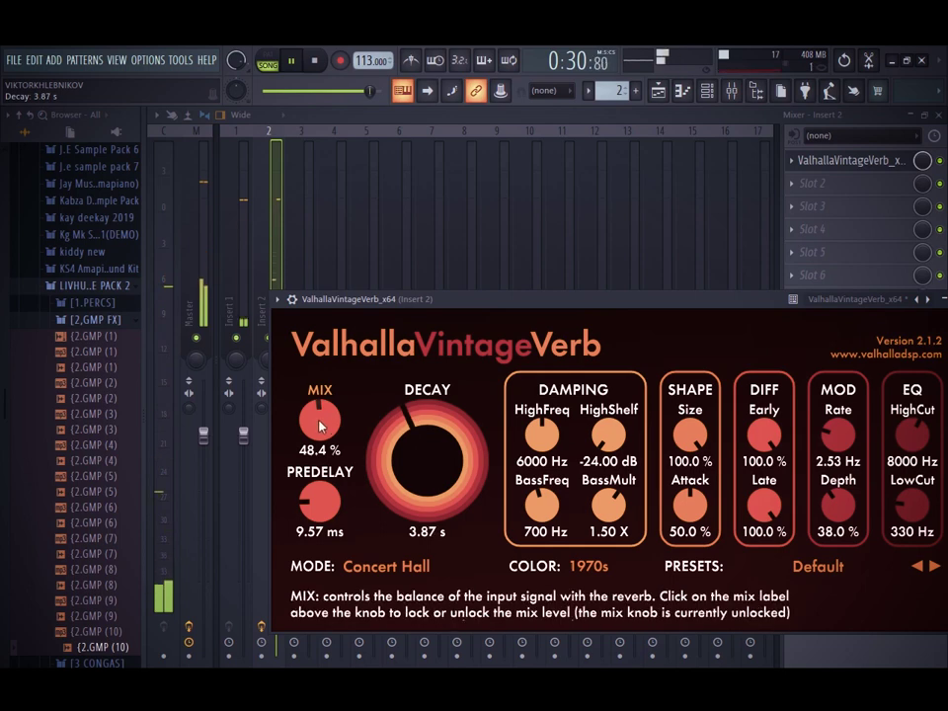
pyautogui.moveTo(352, 419); pyautogui.dragTo(356, 423)
# Set the Lounge Lizard EP-4 channel volume to 100% and the reverb decay to 2.90 s
pyautogui.click(706, 93)
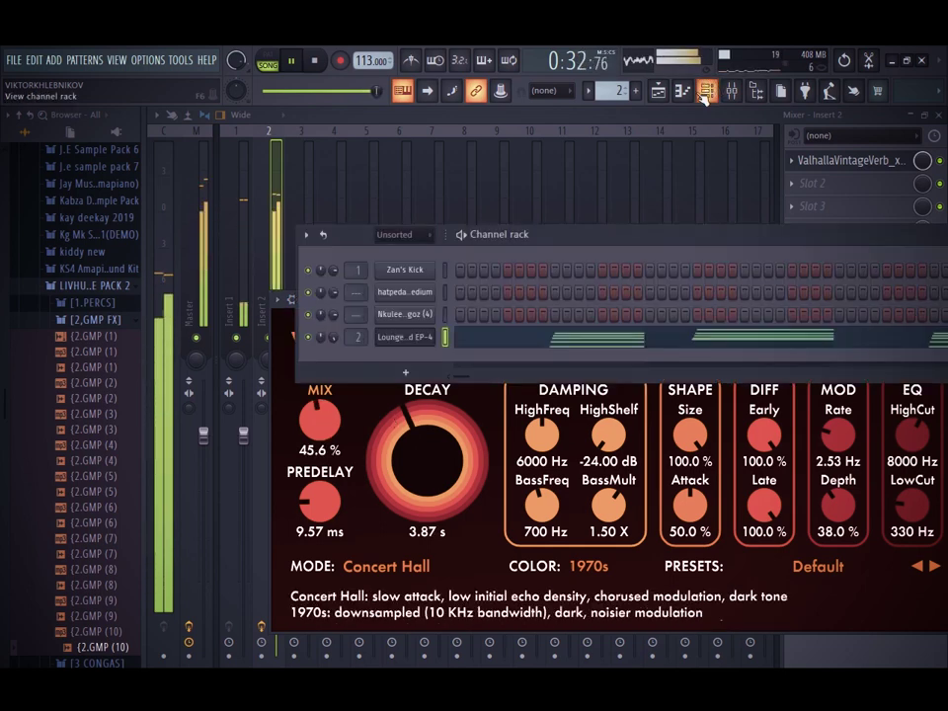
pyautogui.click(407, 337)
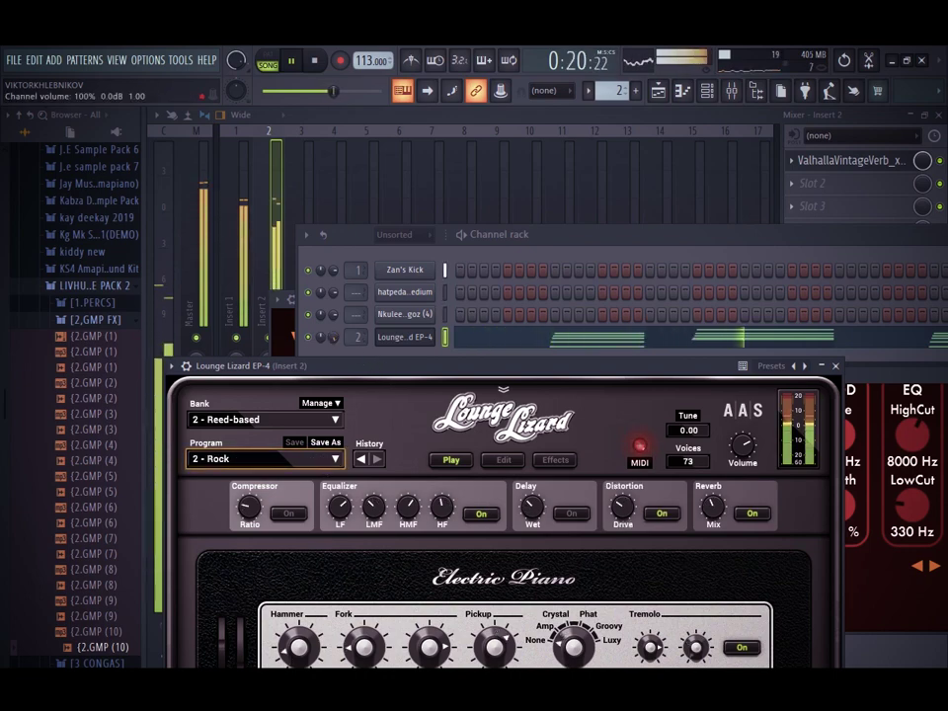
pyautogui.click(540, 334)
pyautogui.click(821, 161)
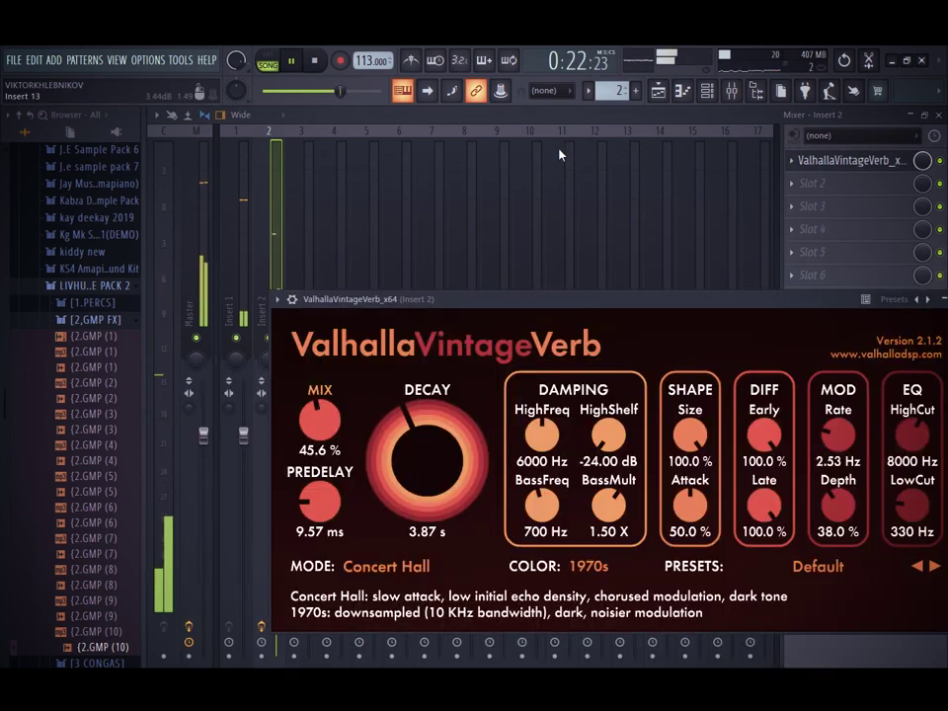
pyautogui.moveTo(435, 441); pyautogui.dragTo(436, 446)
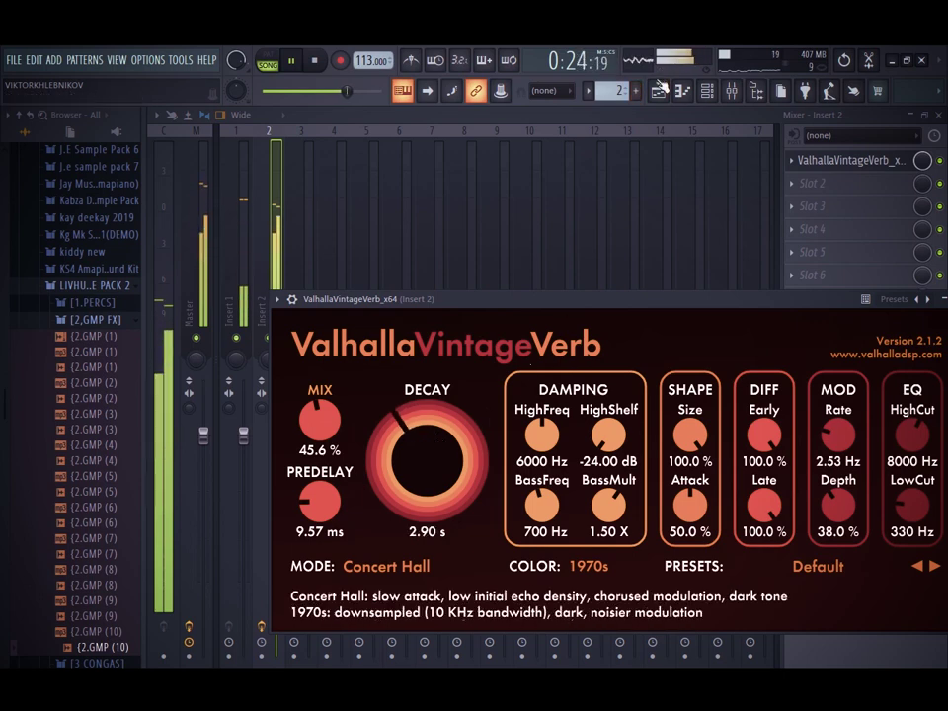
# Extend the Pattern 2 clip on Track 4 and the NDS loop on Track 2 with copies through bar 24
pyautogui.click(657, 87)
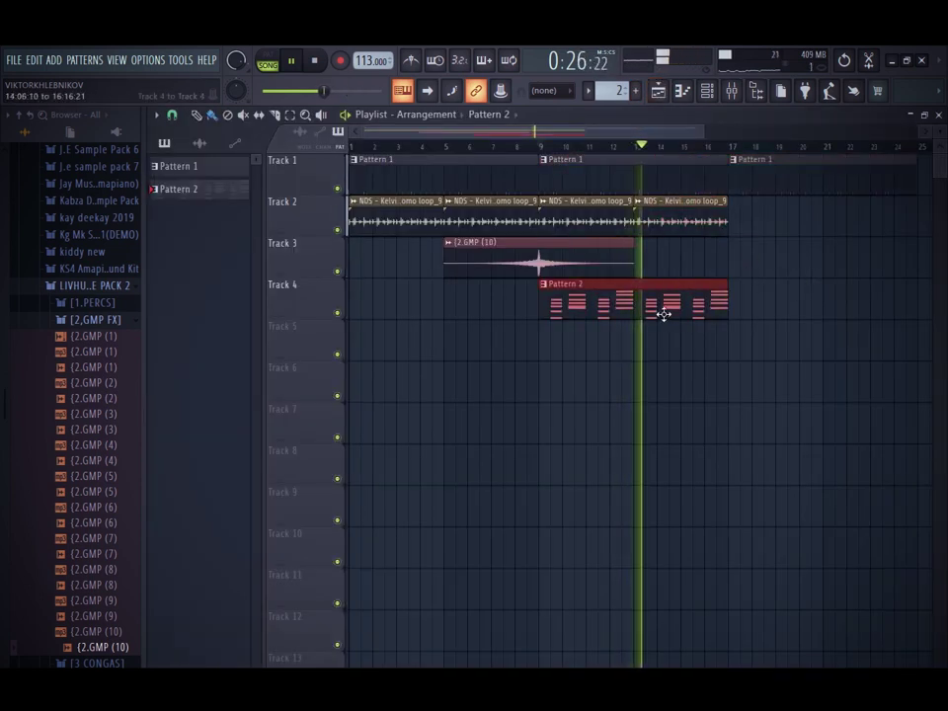
pyautogui.moveTo(664, 316); pyautogui.dragTo(659, 317)
pyautogui.hotkey('ctrl', 'b')
pyautogui.moveTo(734, 218); pyautogui.dragTo(703, 226)
pyautogui.hotkey('ctrl', 'b')
pyautogui.hotkey('ctrl', 'b')
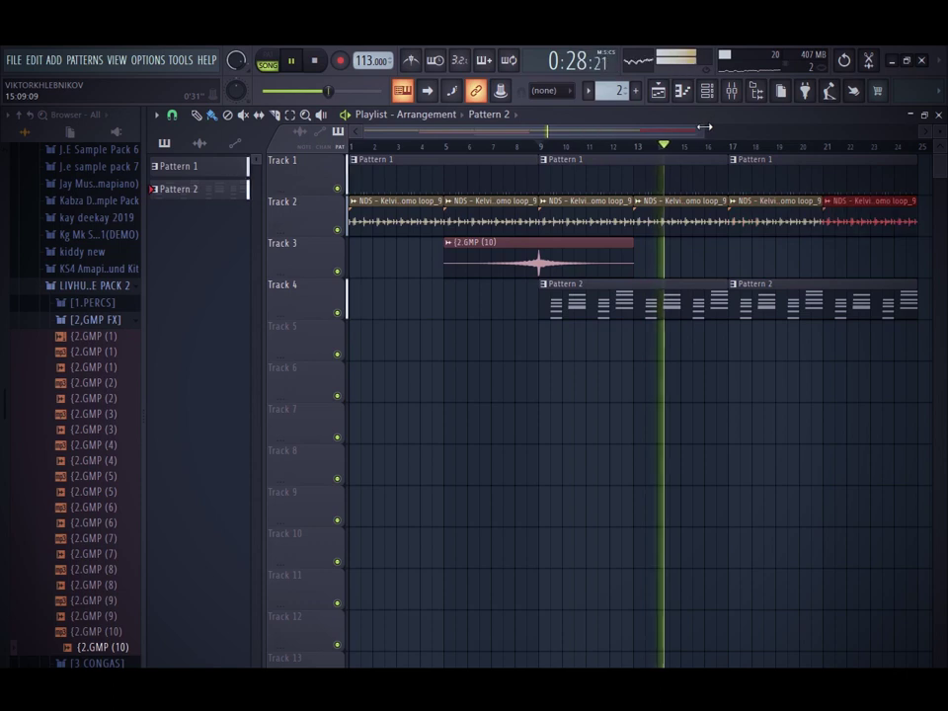
# Create Pattern 3 with a Purity melody and place it on Track 5 from bar 15 through bar 24
pyautogui.moveTo(704, 128); pyautogui.dragTo(801, 130)
pyautogui.scroll(1, 611, 92)
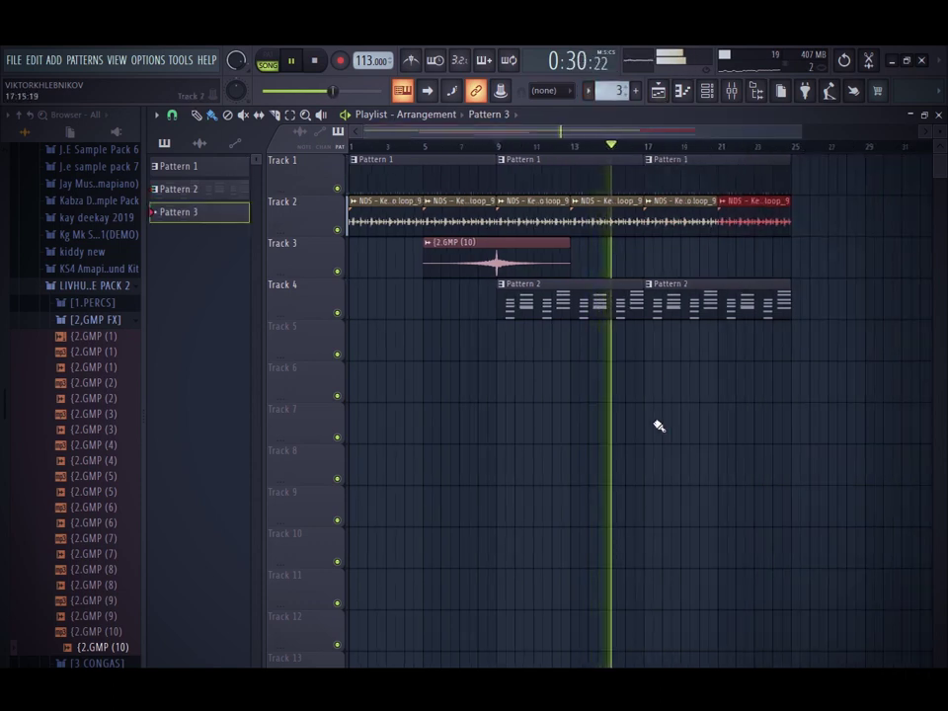
pyautogui.click(647, 349)
pyautogui.moveTo(670, 348); pyautogui.dragTo(769, 338)
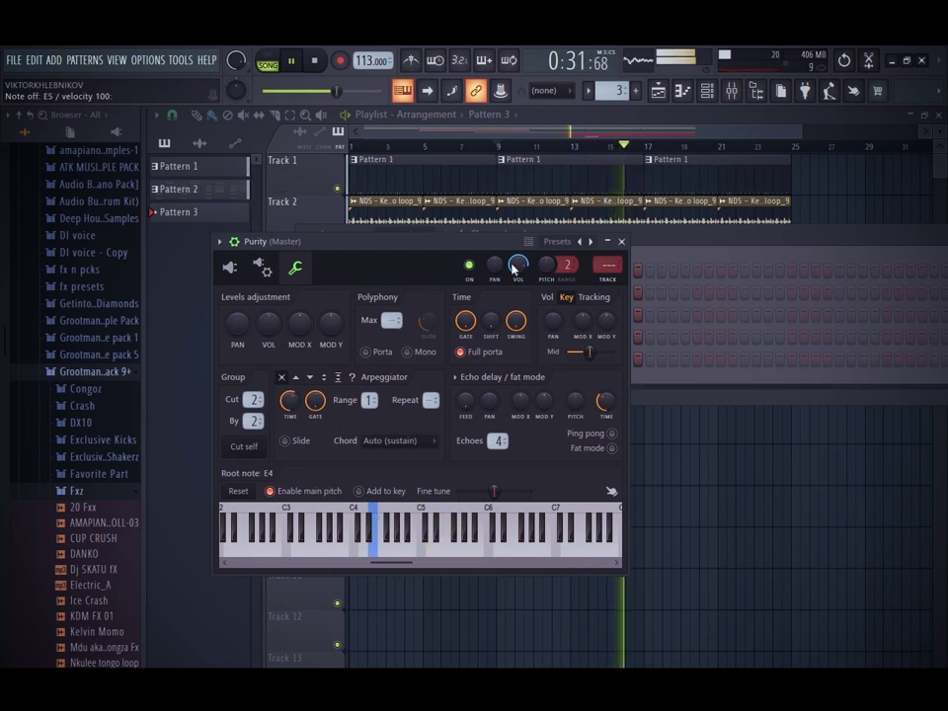
pyautogui.click(487, 136)
pyautogui.click(609, 147)
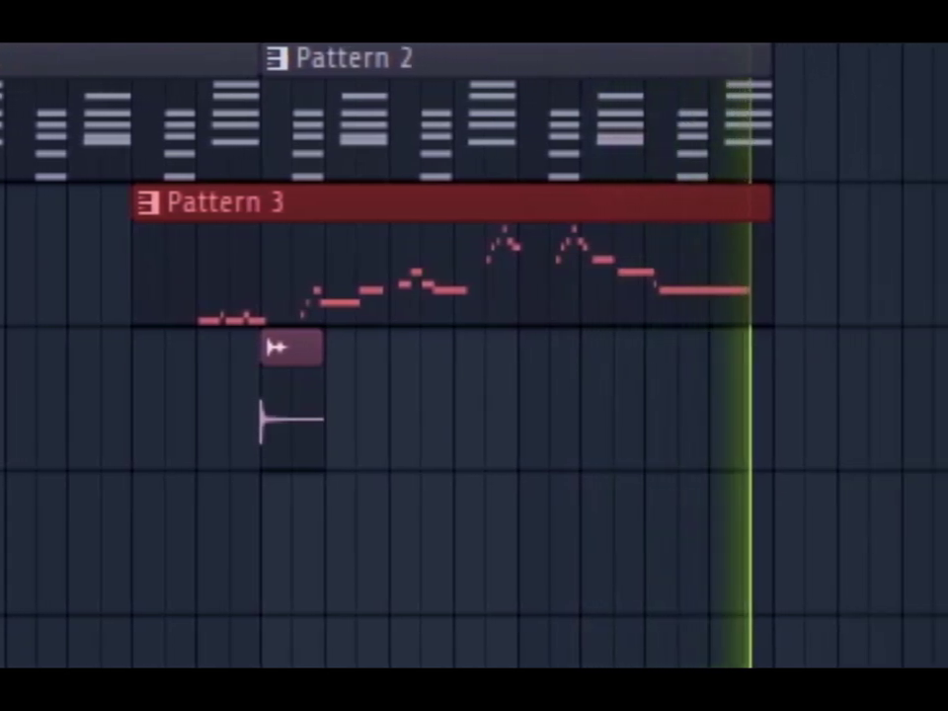
# Copy the Qhwa clip from Track 6 to Track 7 at bar 17, making the copy unique and reversing its audio
pyautogui.press('space')
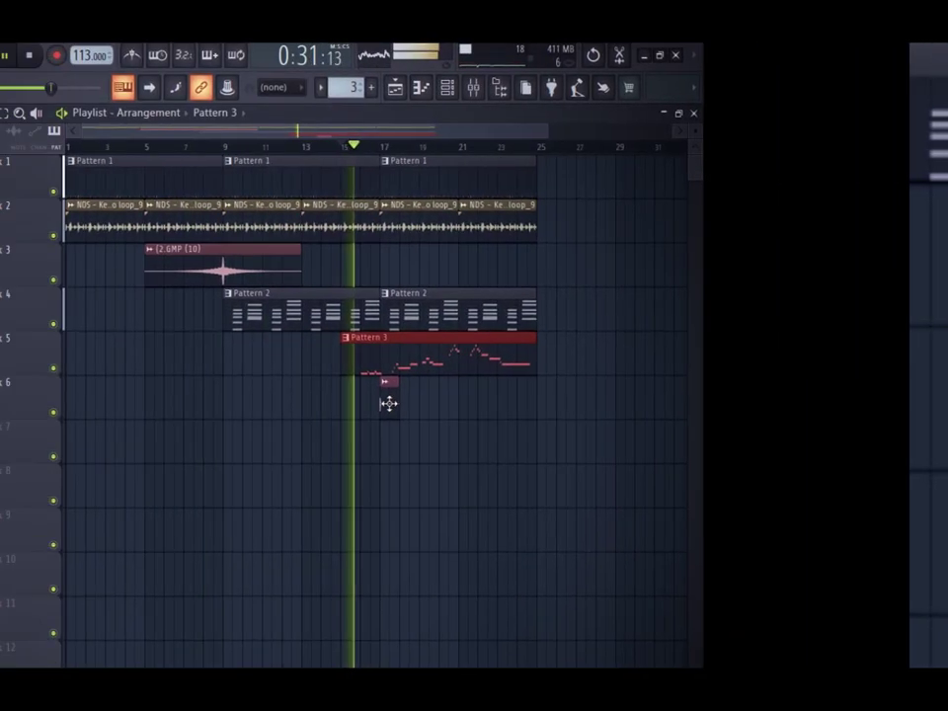
pyautogui.moveTo(626, 388)
pyautogui.mouseDown()
pyautogui.moveTo(622, 450)
pyautogui.moveTo(650, 416)
pyautogui.mouseUp()
pyautogui.press('space')
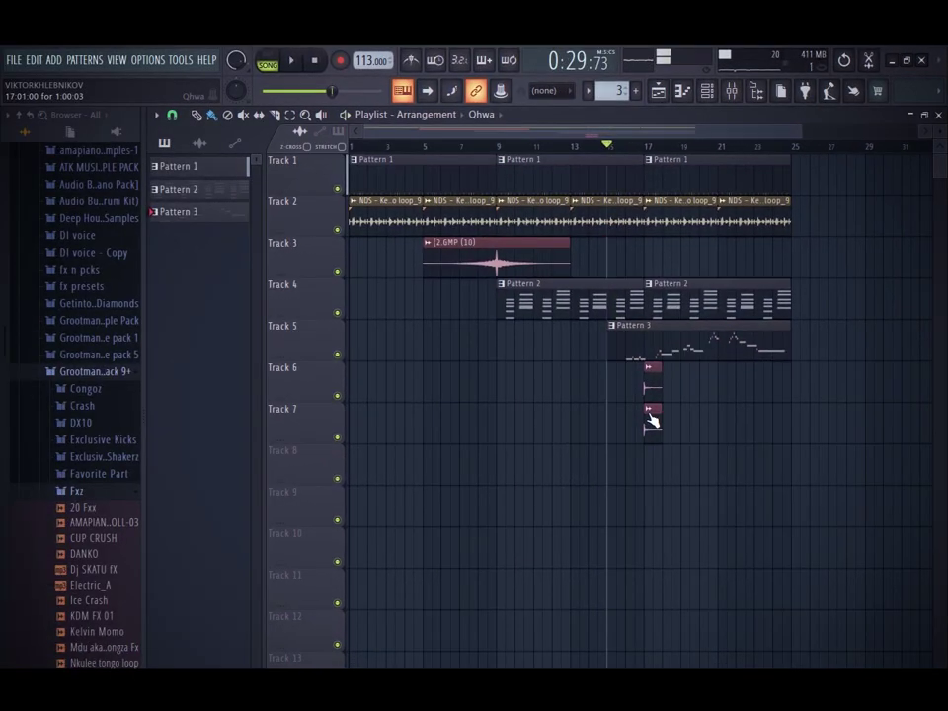
pyautogui.rightClick(651, 421)
pyautogui.click(678, 517)
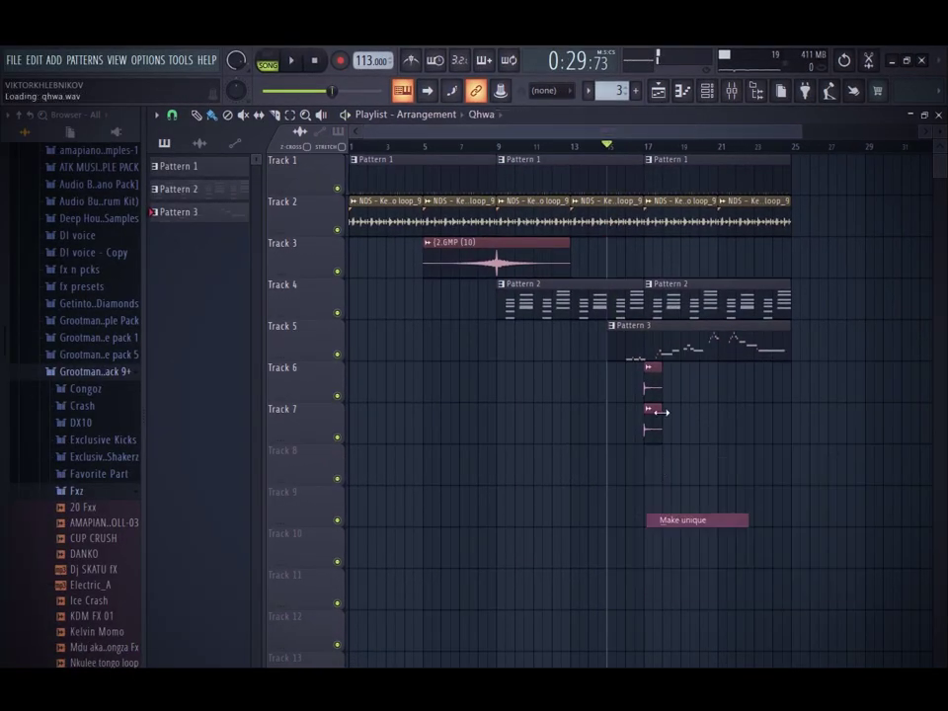
pyautogui.doubleClick(653, 416)
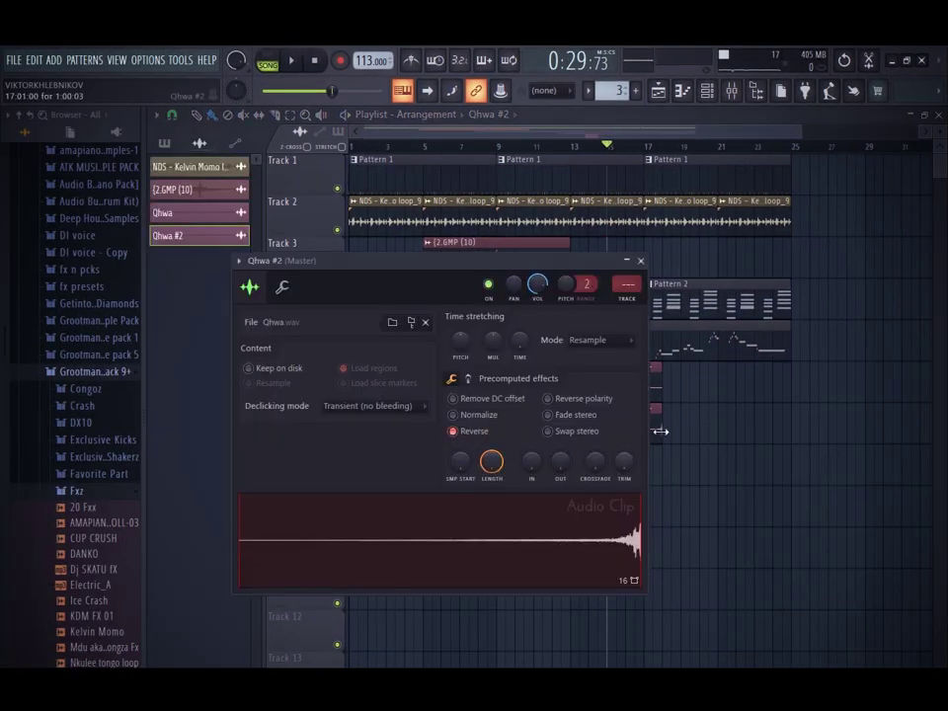
pyautogui.click(653, 424)
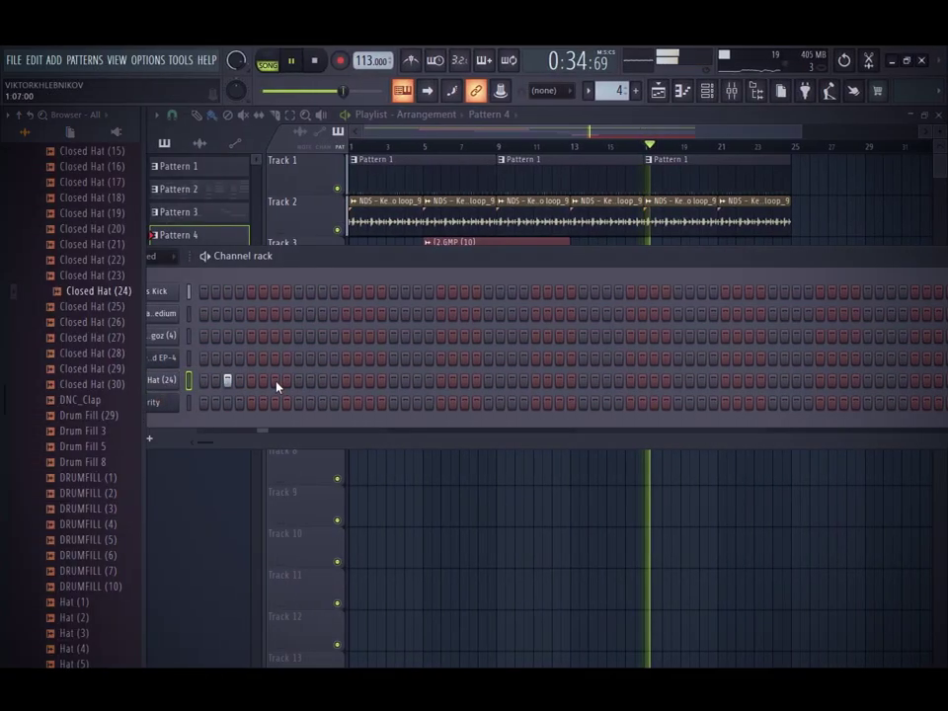
# Place Closed Hat (24) hits on steps 3, 11, 19 and 27 of Pattern 4
pyautogui.click(276, 381)
pyautogui.click(322, 381)
pyautogui.click(276, 383)
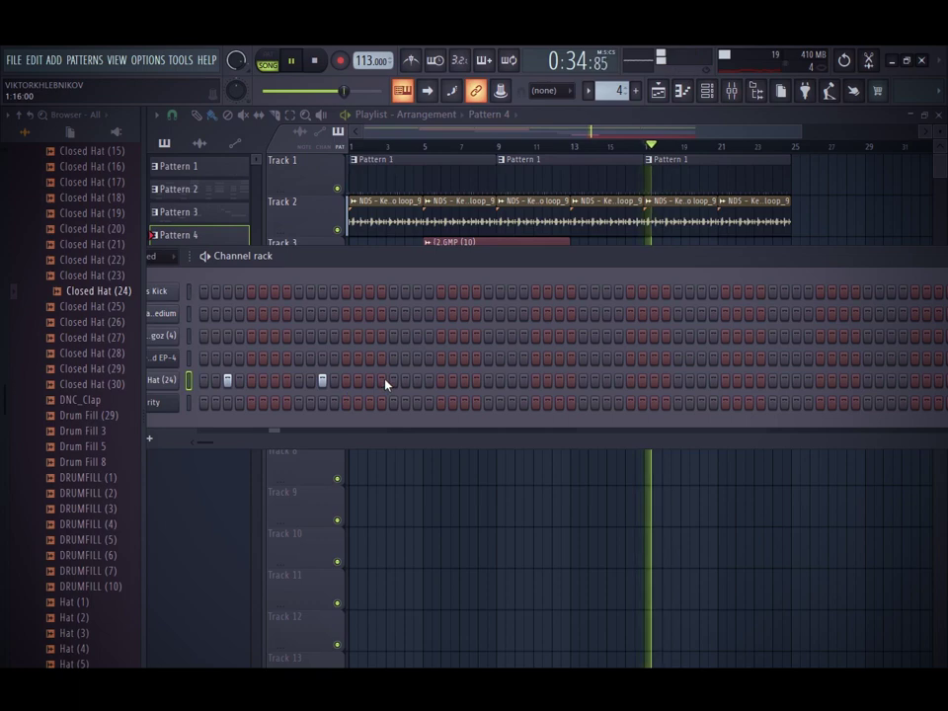
pyautogui.click(417, 381)
pyautogui.click(511, 381)
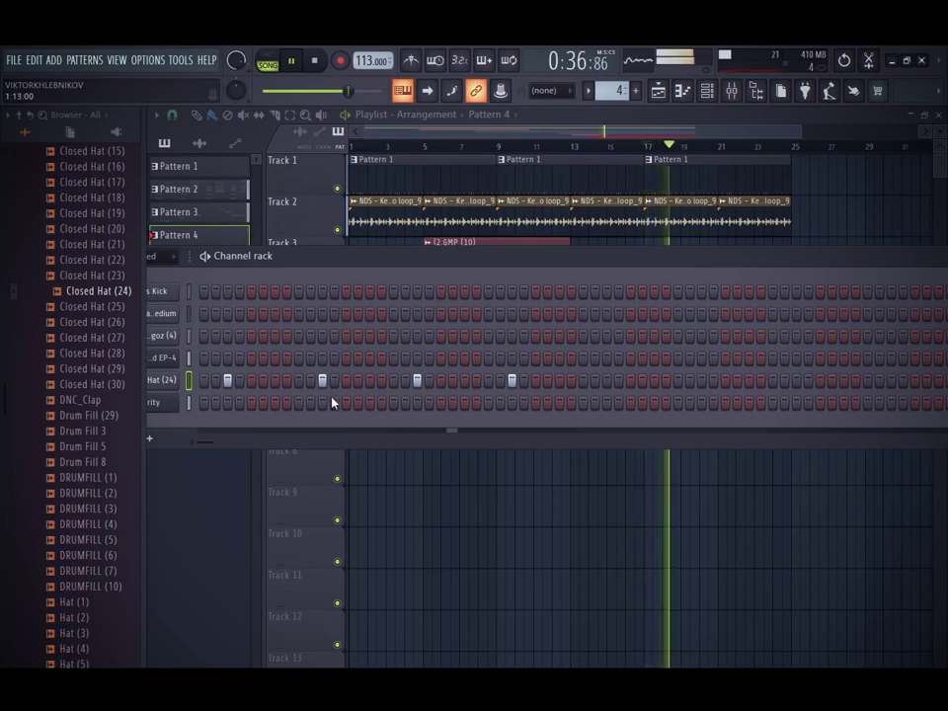
# Repeat the two-bar Closed Hat (24) pattern to fill eight bars and set the channel volume to 90%
pyautogui.rightClick(185, 381)
pyautogui.click(212, 382)
pyautogui.moveTo(385, 153); pyautogui.dragTo(203, 150)
pyautogui.hotkey('ctrl', 'b')
pyautogui.hotkey('ctrl', 'b')
pyautogui.hotkey('ctrl', 'b')
pyautogui.hotkey('ctrl', 'd')
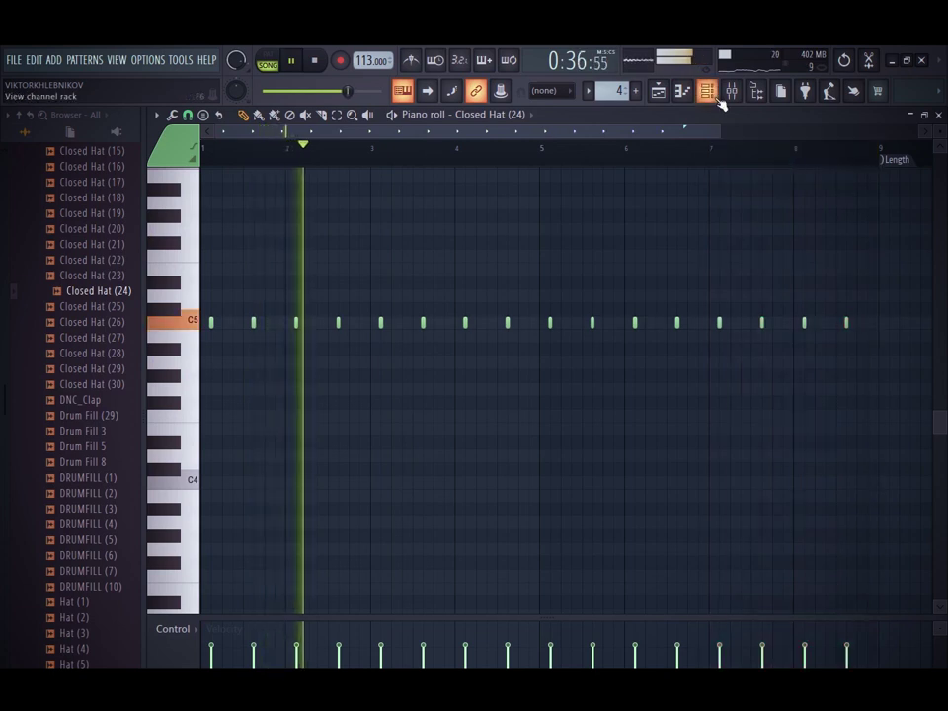
pyautogui.click(714, 97)
pyautogui.moveTo(343, 258); pyautogui.dragTo(575, 234)
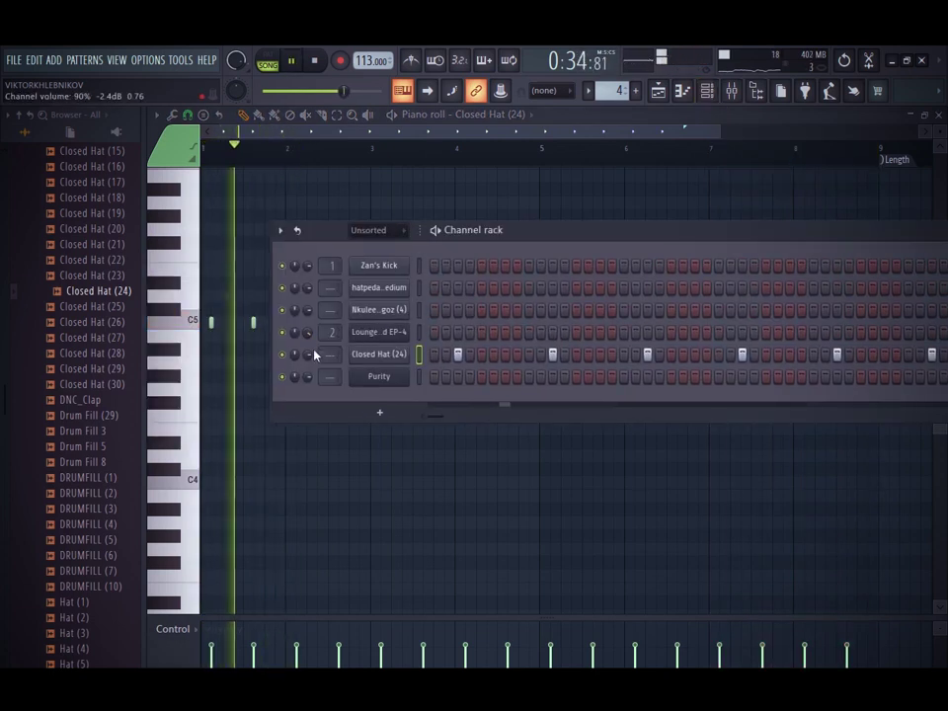
# Browse the sample packs for percussion and add 07_Perc_09_SP as a new channel
pyautogui.moveTo(65, 432); pyautogui.dragTo(105, 419)
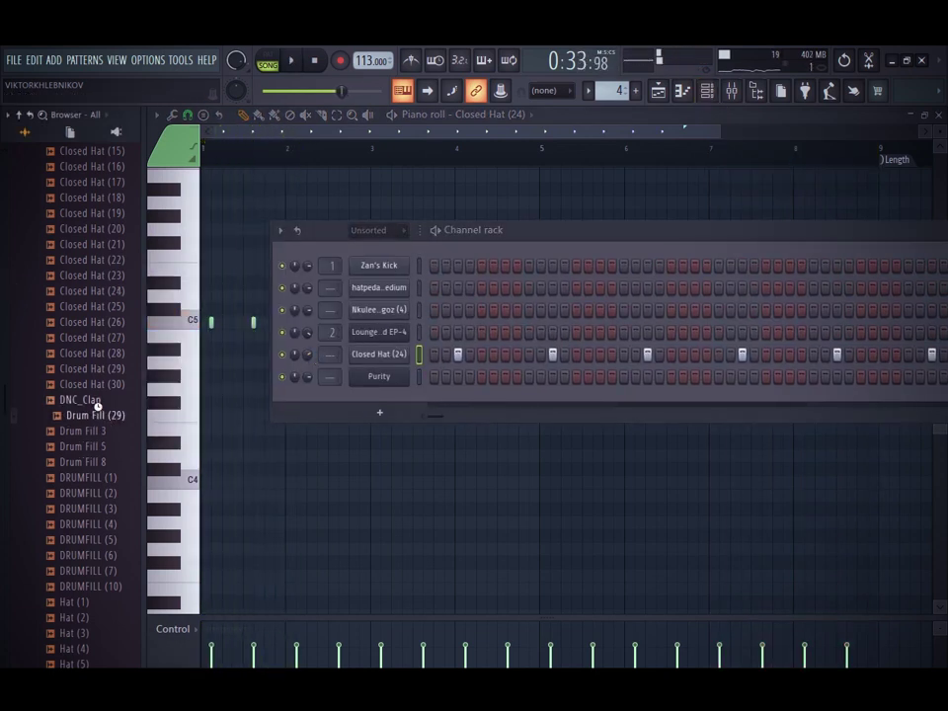
pyautogui.scroll(8, 96, 475)
pyautogui.click(99, 437)
pyautogui.click(65, 334)
pyautogui.scroll(6, 99, 380)
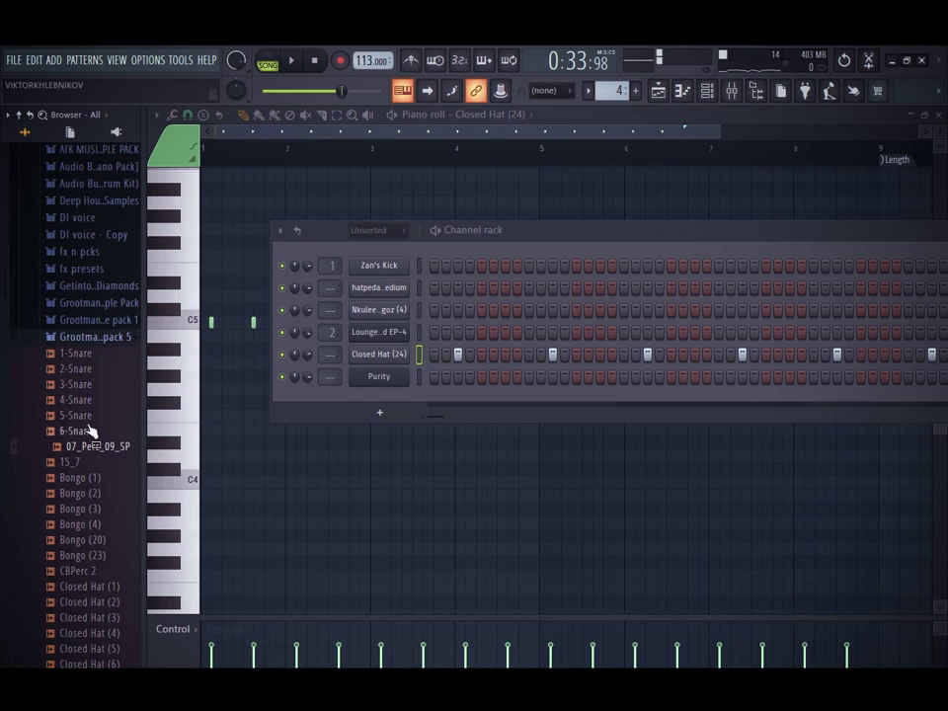
pyautogui.moveTo(301, 449); pyautogui.dragTo(413, 409)
# Place 07_Perc_09_SP hits on steps 1, 9 and 17 of Pattern 4 and open the channel's piano roll
pyautogui.click(433, 399)
pyautogui.click(529, 399)
pyautogui.press('space')
pyautogui.click(623, 399)
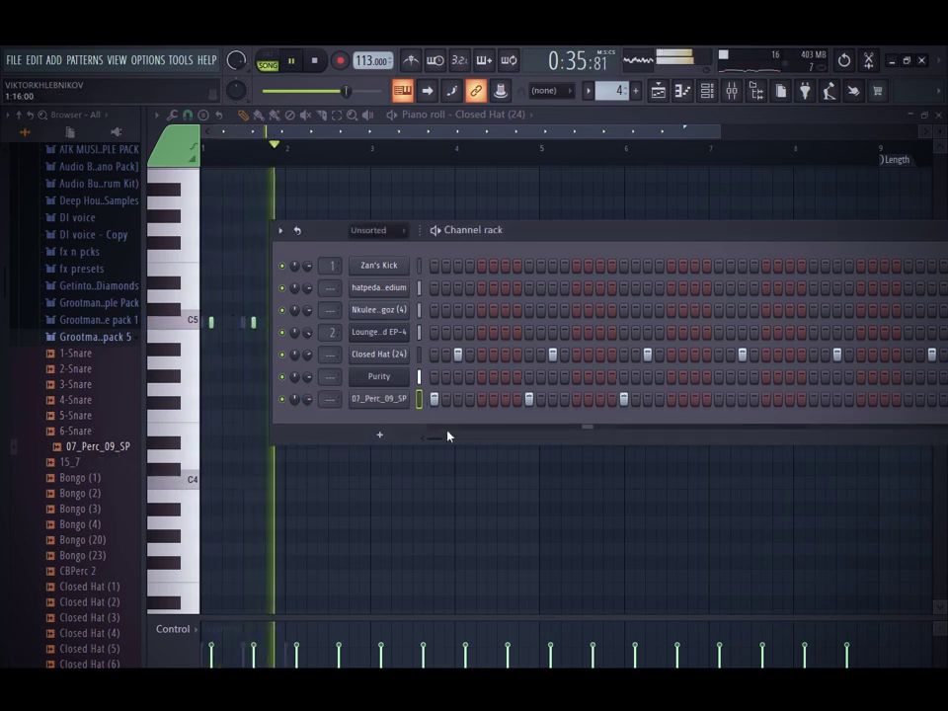
pyautogui.rightClick(420, 399)
pyautogui.click(439, 398)
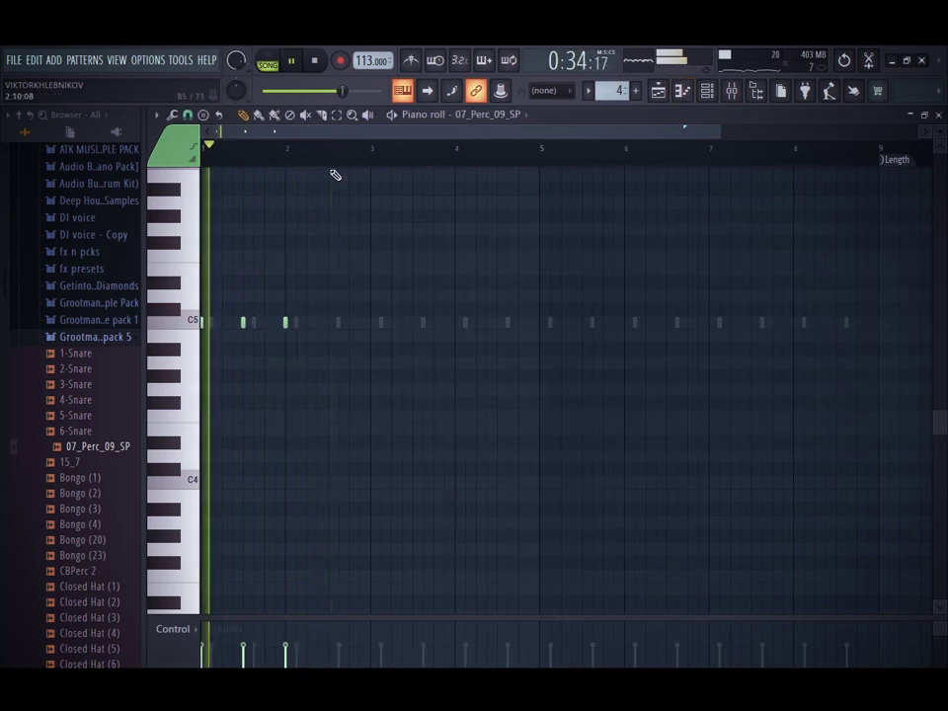
# Repeat the 07_Perc_09_SP hits every eight steps in the piano roll until they fill all eight bars
pyautogui.moveTo(291, 161); pyautogui.dragTo(346, 163)
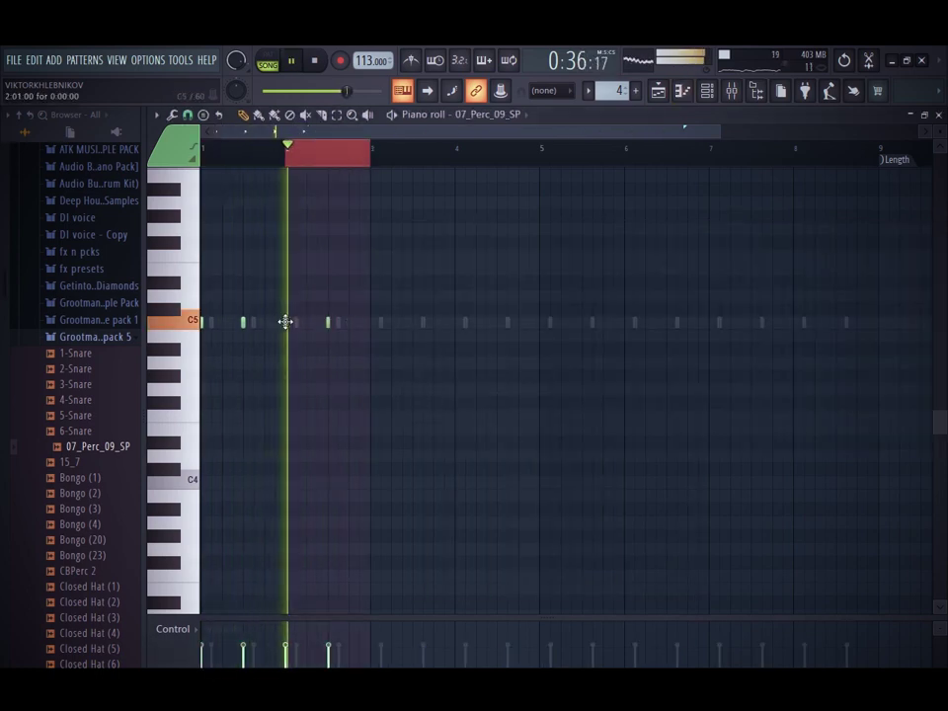
pyautogui.click(306, 166)
pyautogui.hotkey('ctrl', 'b')
pyautogui.hotkey('ctrl', 'b')
pyautogui.hotkey('ctrl', 'b')
pyautogui.keyDown('ctrl'); pyautogui.click(760, 156); pyautogui.keyUp('ctrl')
# Browse the sample pack for a rim sound and add Rim (20) as a new channel
pyautogui.click(714, 90)
pyautogui.scroll(-15, 79, 257)
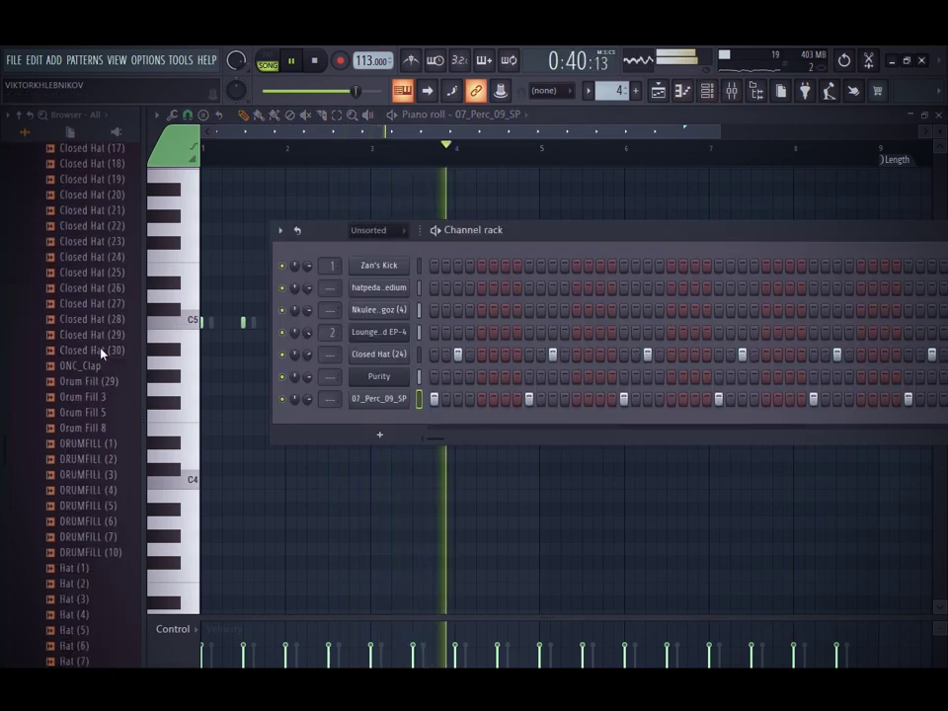
pyautogui.click(97, 384)
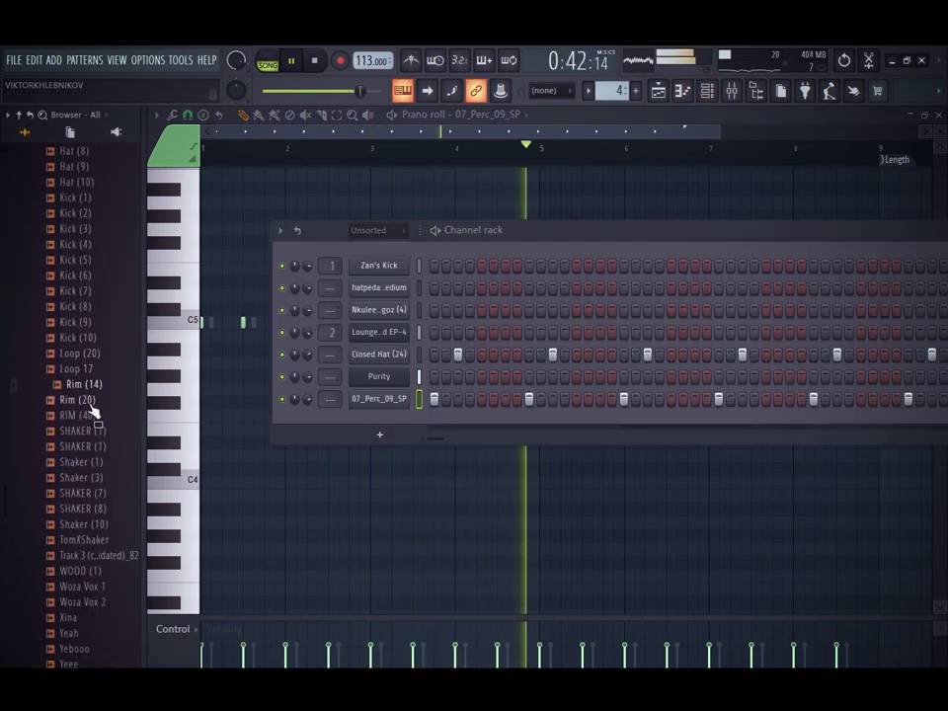
pyautogui.moveTo(395, 419); pyautogui.dragTo(339, 430)
# Place Rim (20) hits on steps 9 and 12 of Pattern 4
pyautogui.press('space')
pyautogui.click(529, 422)
pyautogui.click(552, 422)
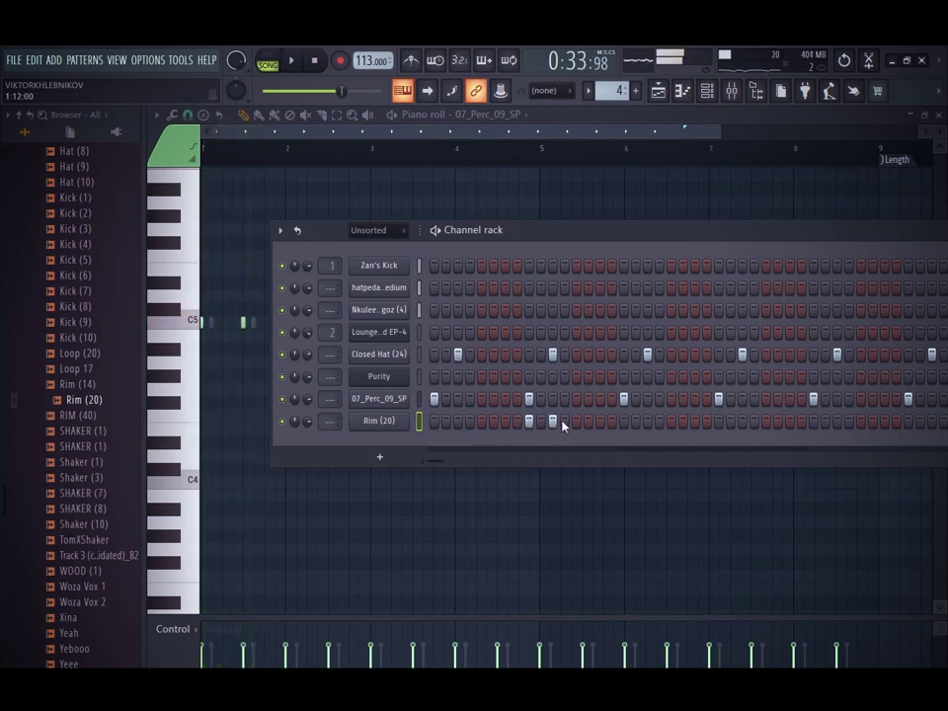
pyautogui.click(553, 421)
pyautogui.click(564, 422)
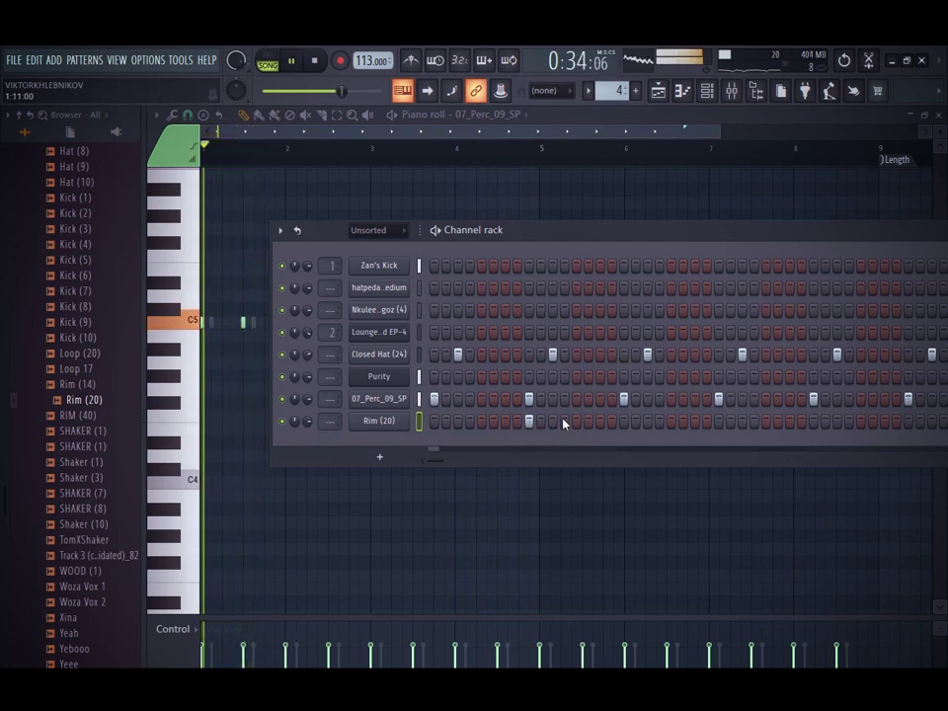
# Normalize the Rim (20) sample in its sampler settings
pyautogui.click(375, 421)
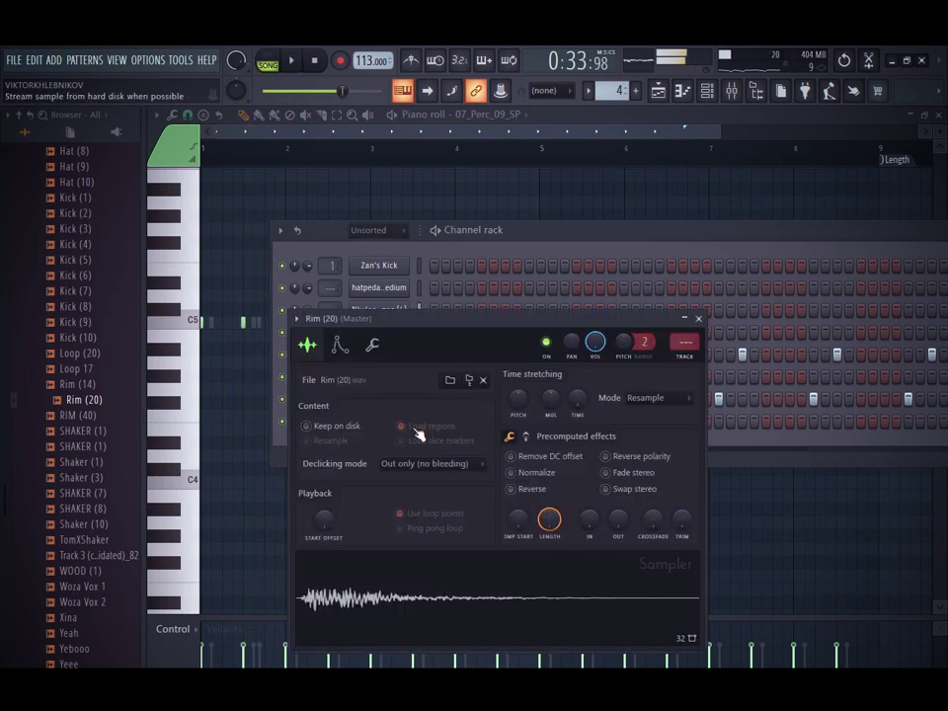
pyautogui.click(538, 471)
pyautogui.click(395, 421)
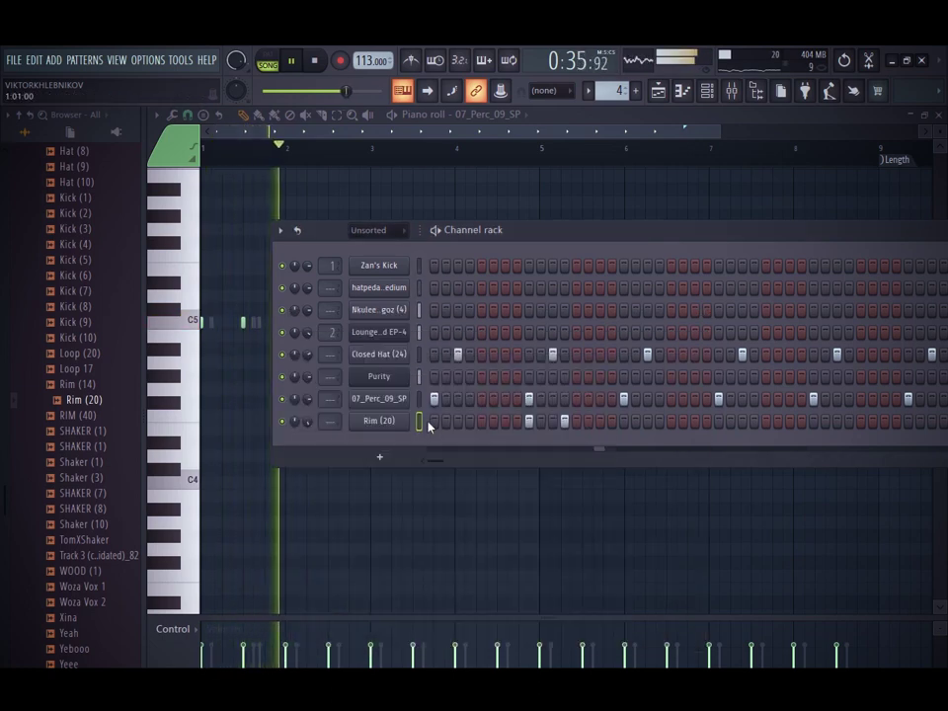
# Route Rim (20) to mixer Insert 3 and load Fruity Reeverb 2 in that insert's first effect slot
pyautogui.moveTo(308, 422); pyautogui.dragTo(323, 407)
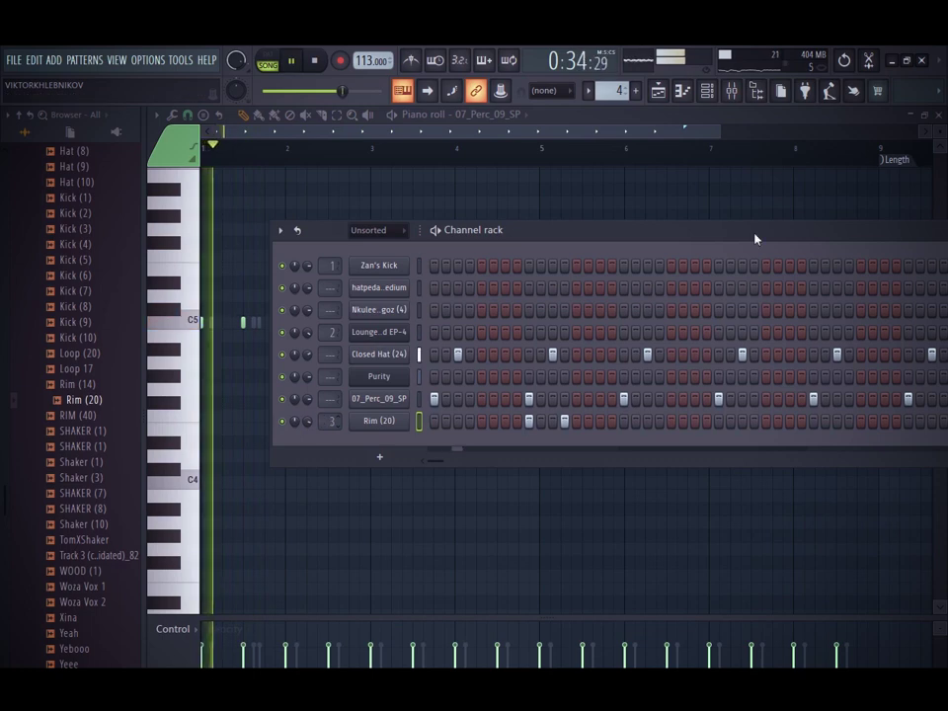
pyautogui.click(730, 91)
pyautogui.click(793, 164)
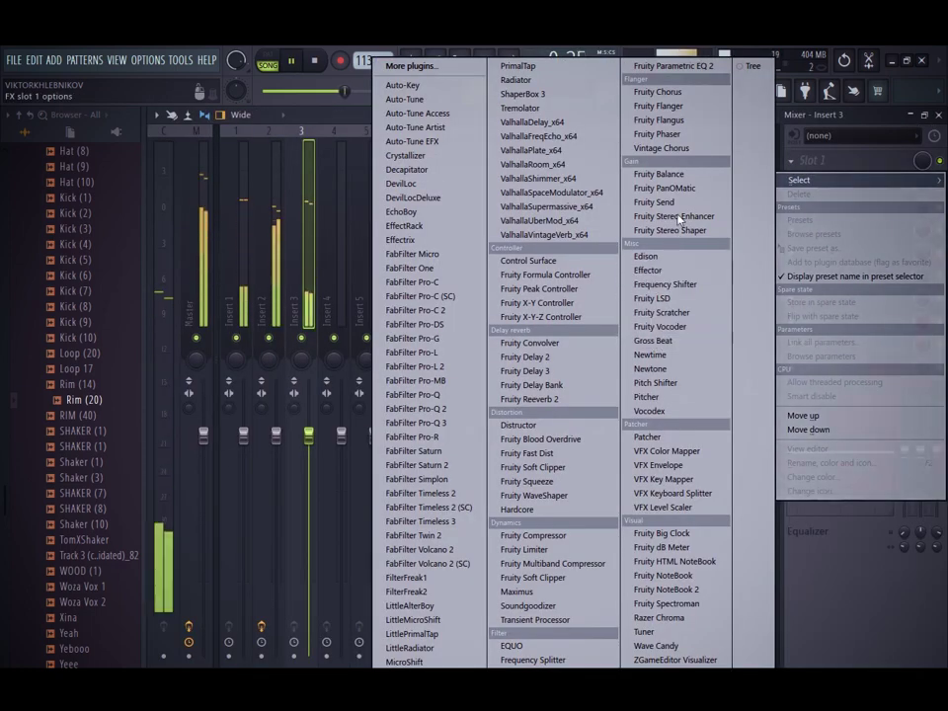
pyautogui.click(530, 399)
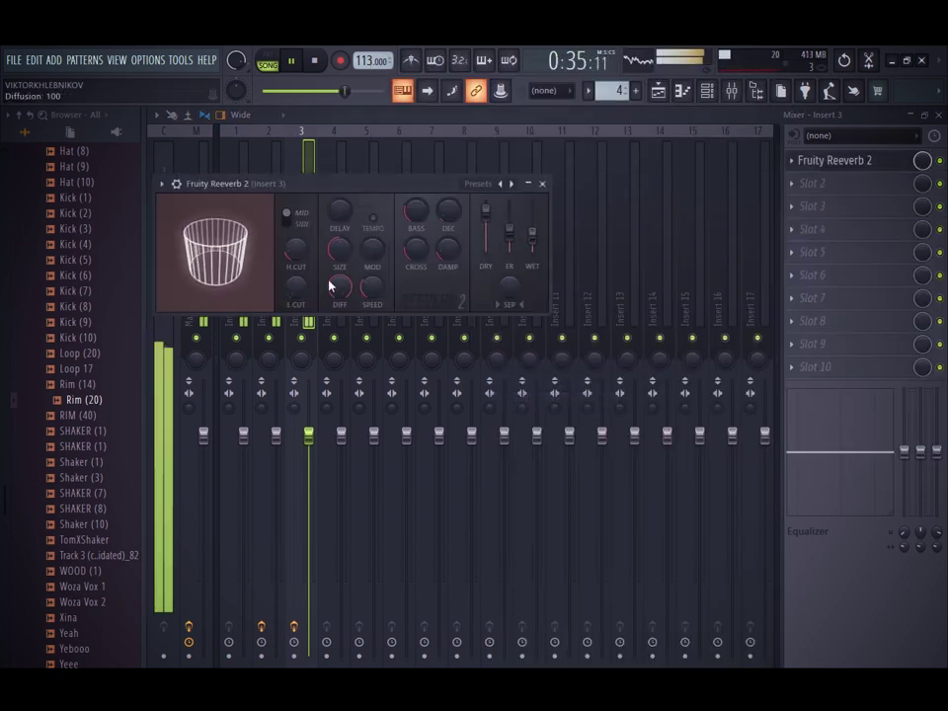
# Browse the pack's vocal samples, add Yeey as a new channel and place a hit on step 3
pyautogui.click(707, 90)
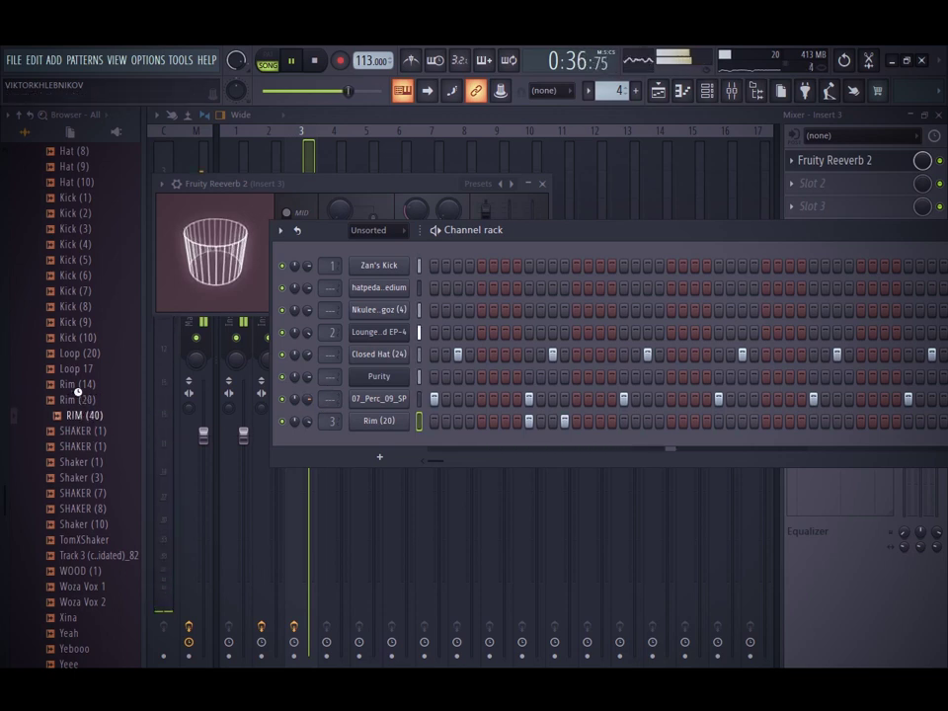
pyautogui.scroll(-4, 111, 463)
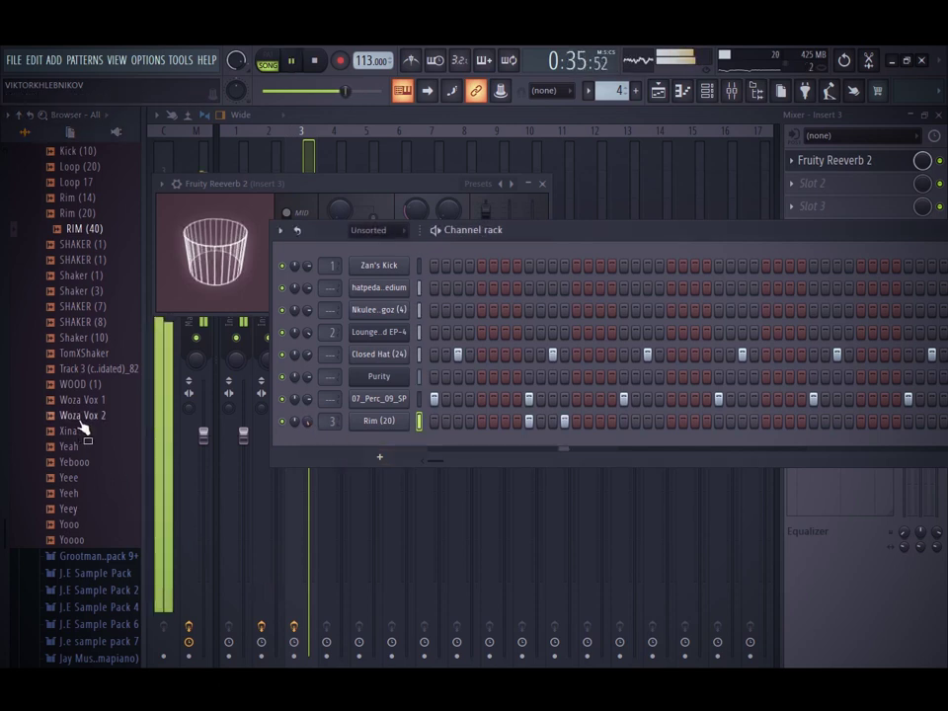
pyautogui.click(79, 430)
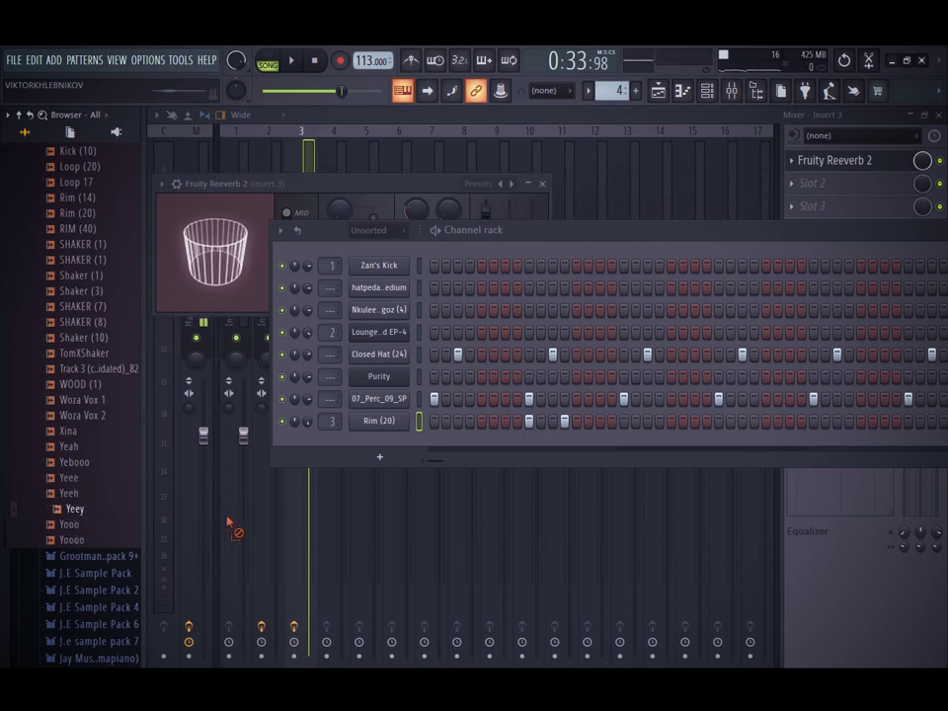
pyautogui.moveTo(387, 441); pyautogui.dragTo(491, 462)
pyautogui.press('space')
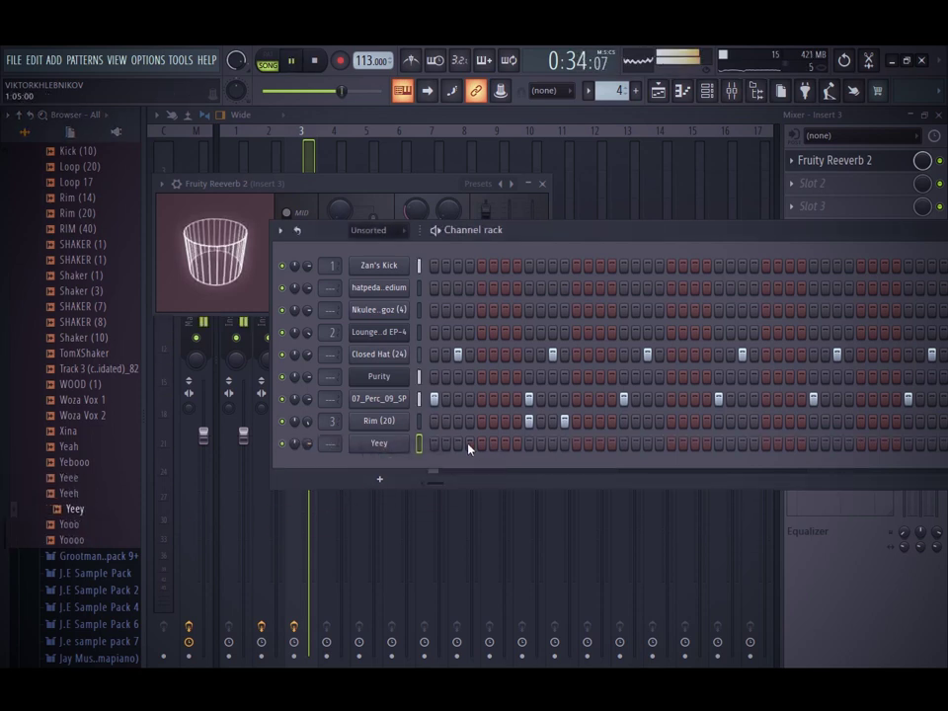
pyautogui.click(457, 443)
pyautogui.press('space')
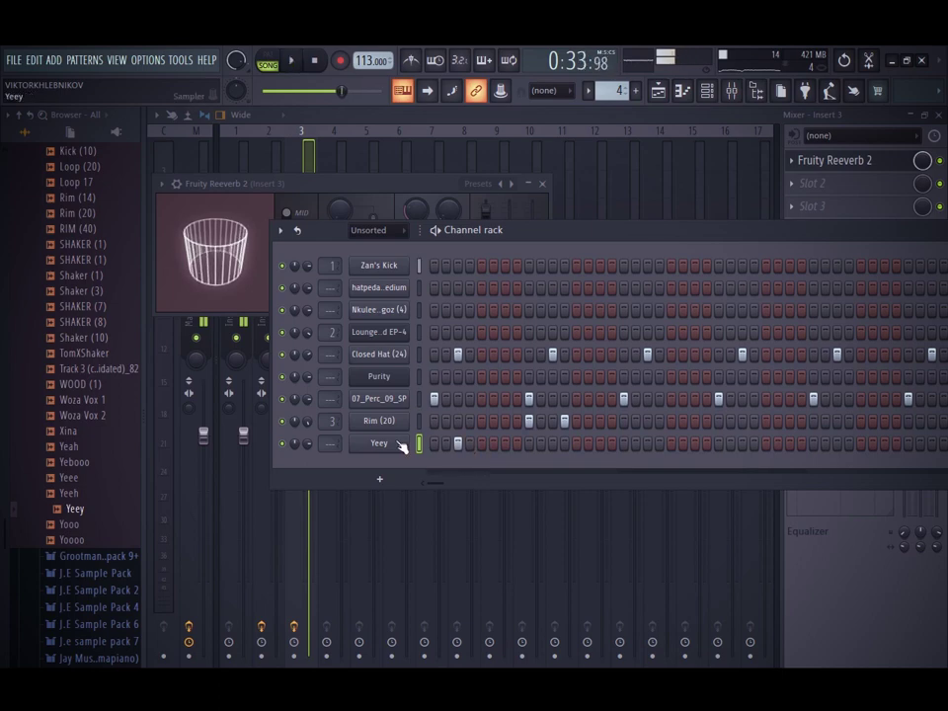
# Set the Yeey sample's start offset to 16% and its time-stretching mode to Stretch
pyautogui.click(399, 444)
pyautogui.press('space')
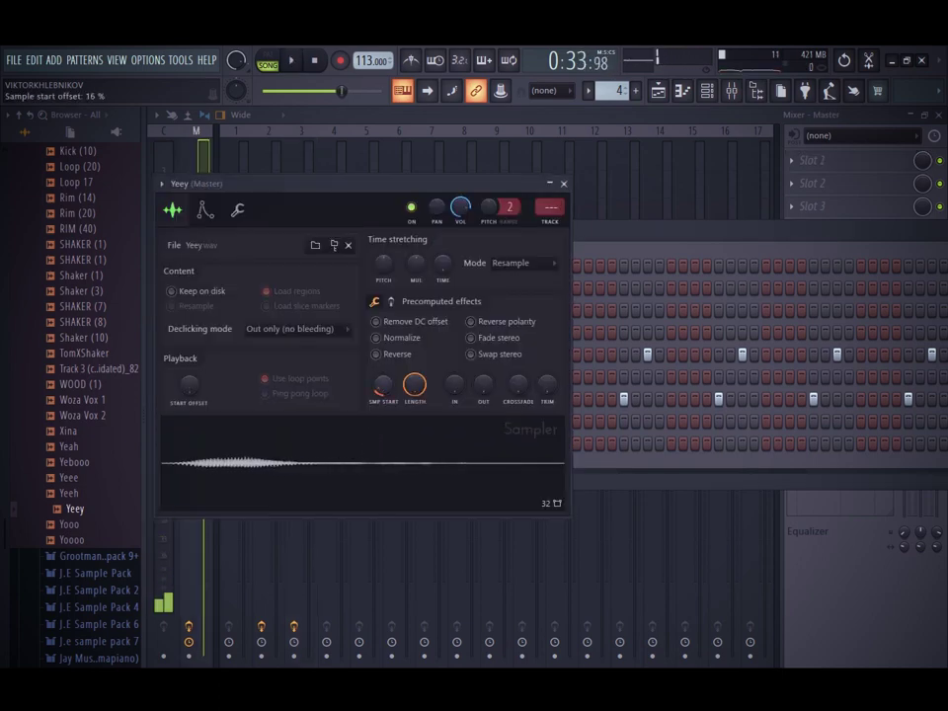
pyautogui.press('space')
pyautogui.click(511, 265)
pyautogui.click(507, 305)
pyautogui.press('space')
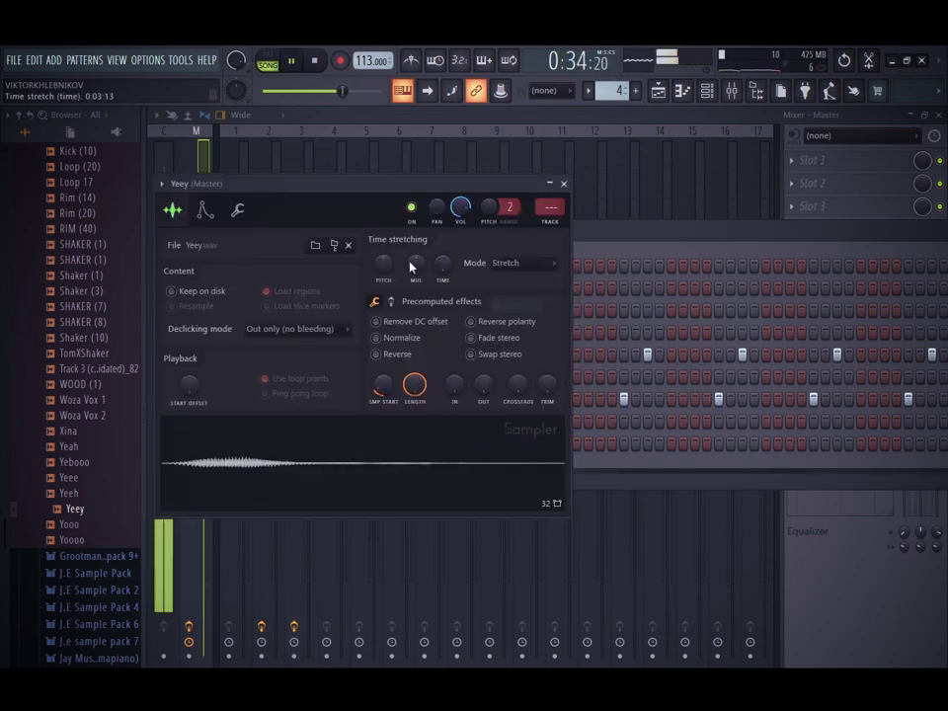
# Normalize the Yeey sample and set its root note to F#4
pyautogui.click(375, 337)
pyautogui.press('space')
pyautogui.click(241, 212)
pyautogui.press('space')
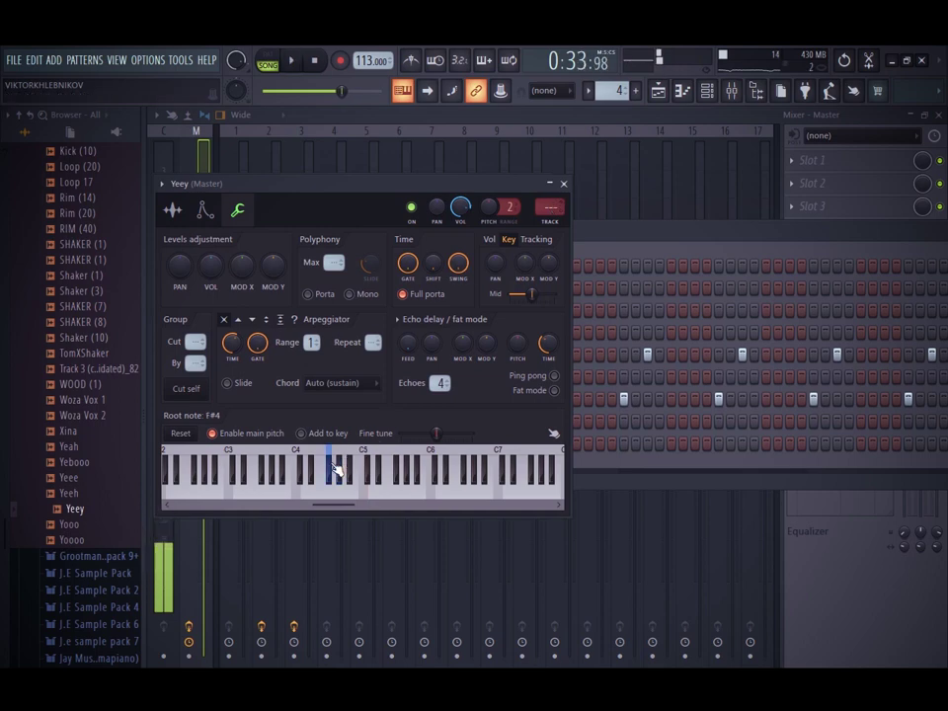
pyautogui.click(563, 186)
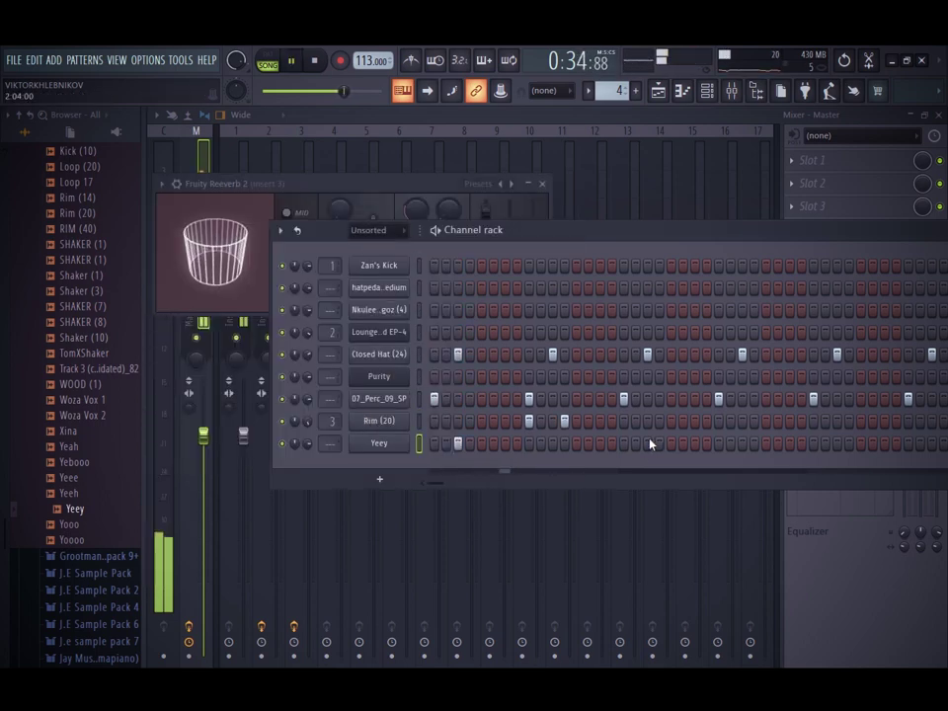
# Add a Yeey hit on step 19 of Pattern 4, keeping only the hits on steps 3 and 19
pyautogui.rightClick(396, 442)
pyautogui.doubleClick(431, 441)
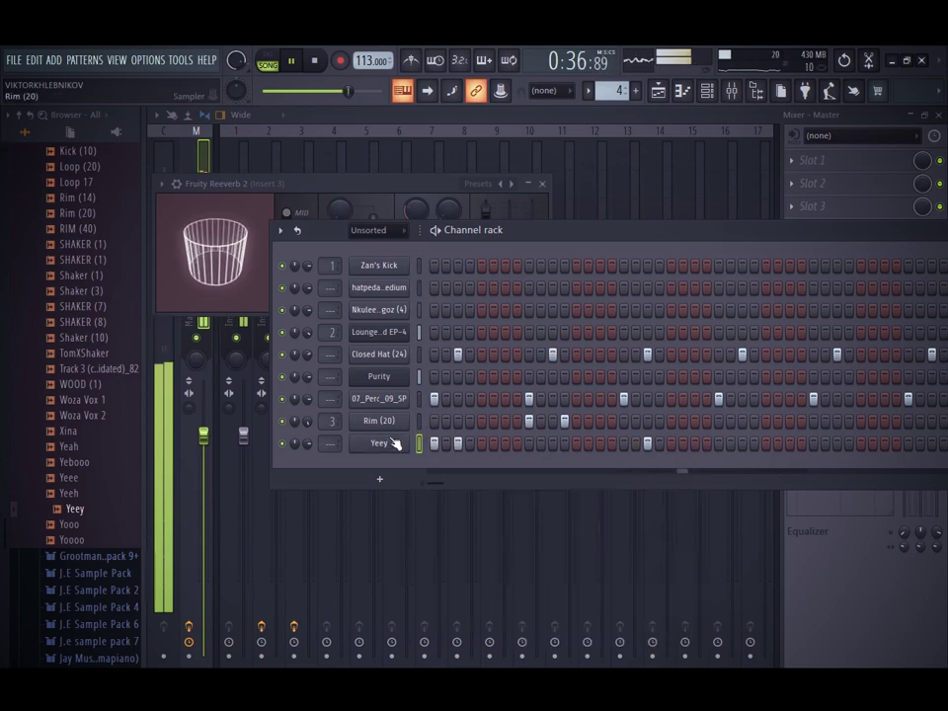
pyautogui.rightClick(396, 440)
pyautogui.click(424, 445)
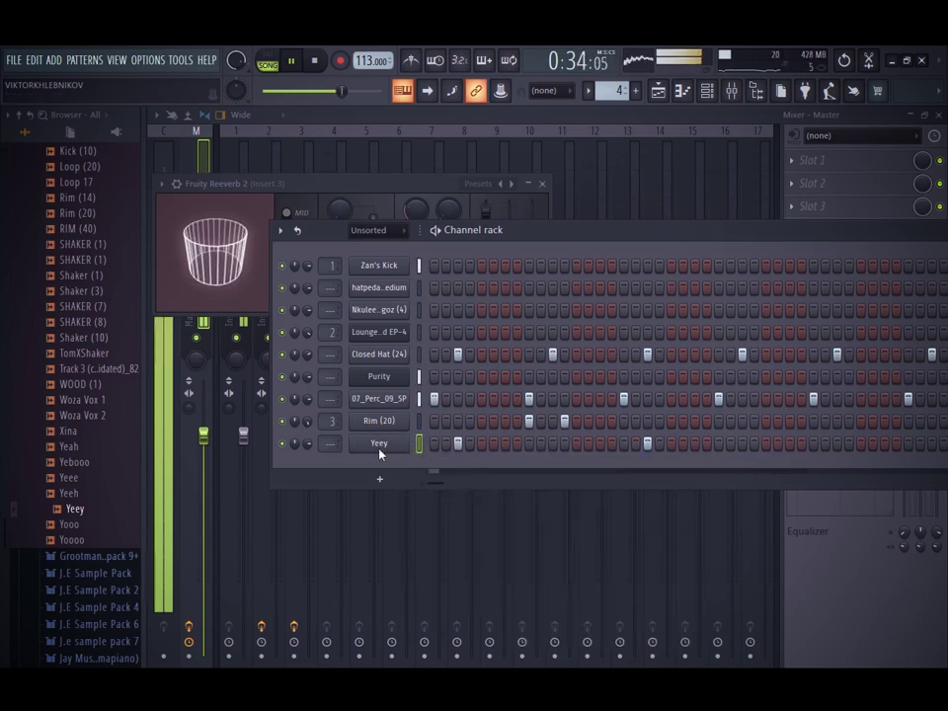
pyautogui.rightClick(383, 446)
pyautogui.click(457, 443)
pyautogui.click(648, 444)
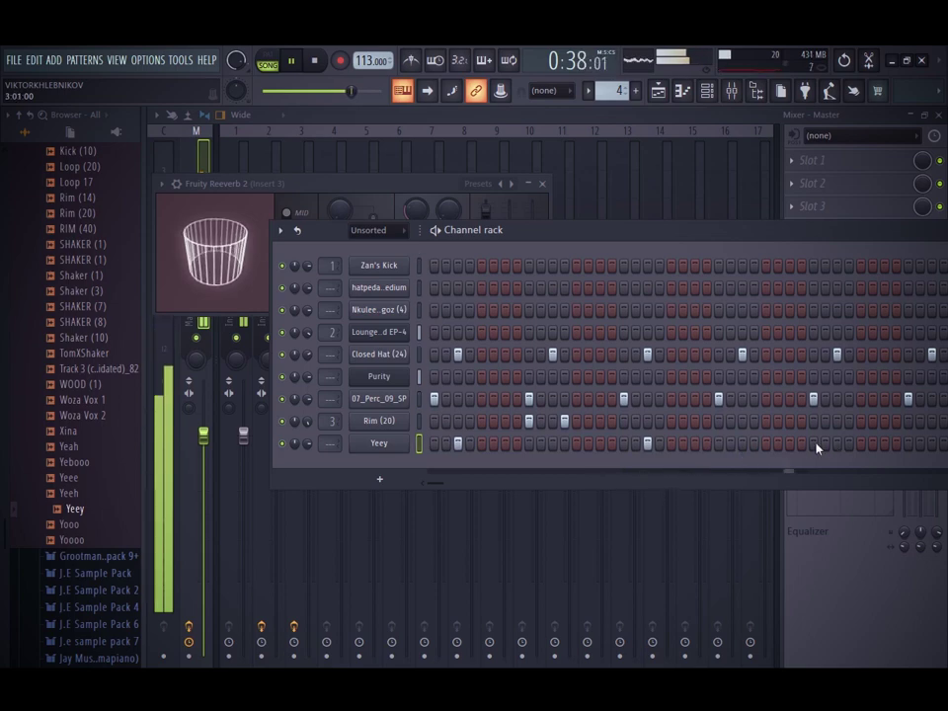
# Extend the Yeey part in the piano roll with hits on steps 1 and 3 of bar 3 and step 3 of bar 4
pyautogui.rightClick(379, 441)
pyautogui.click(455, 444)
pyautogui.press('space')
pyautogui.press('space')
pyautogui.moveTo(373, 150); pyautogui.dragTo(279, 155)
pyautogui.hotkey('ctrl', 'b')
pyautogui.hotkey('ctrl', 'z')
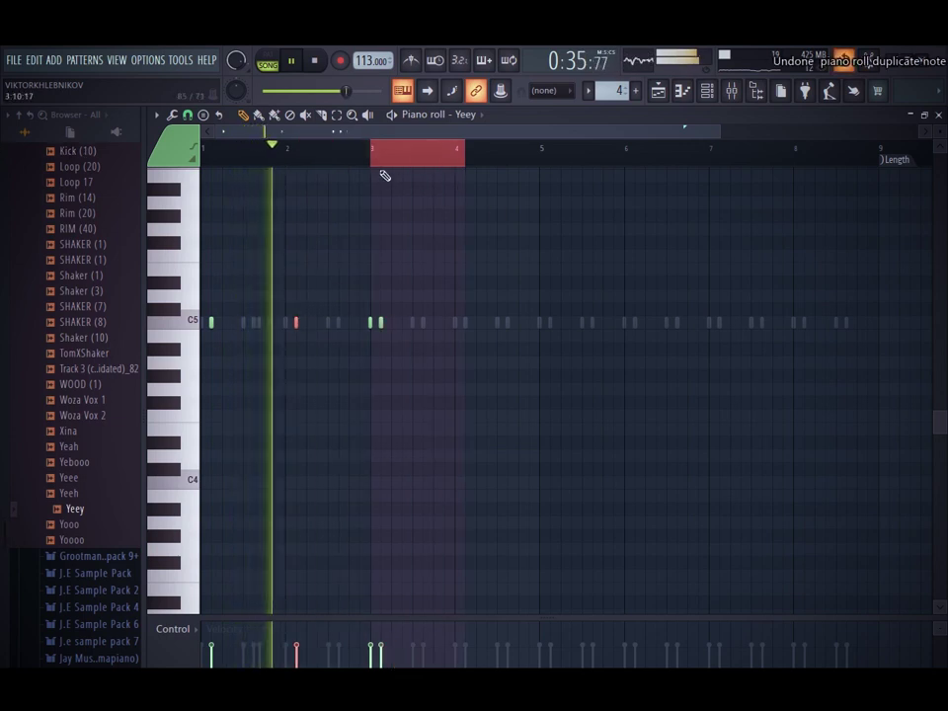
pyautogui.moveTo(375, 153); pyautogui.dragTo(202, 153)
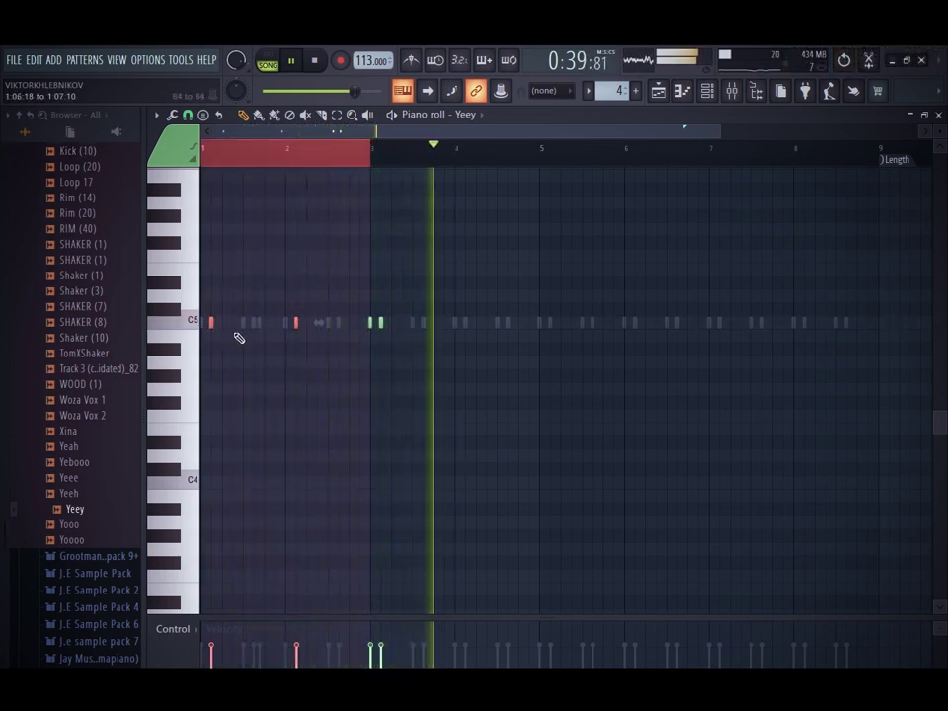
pyautogui.click(210, 322)
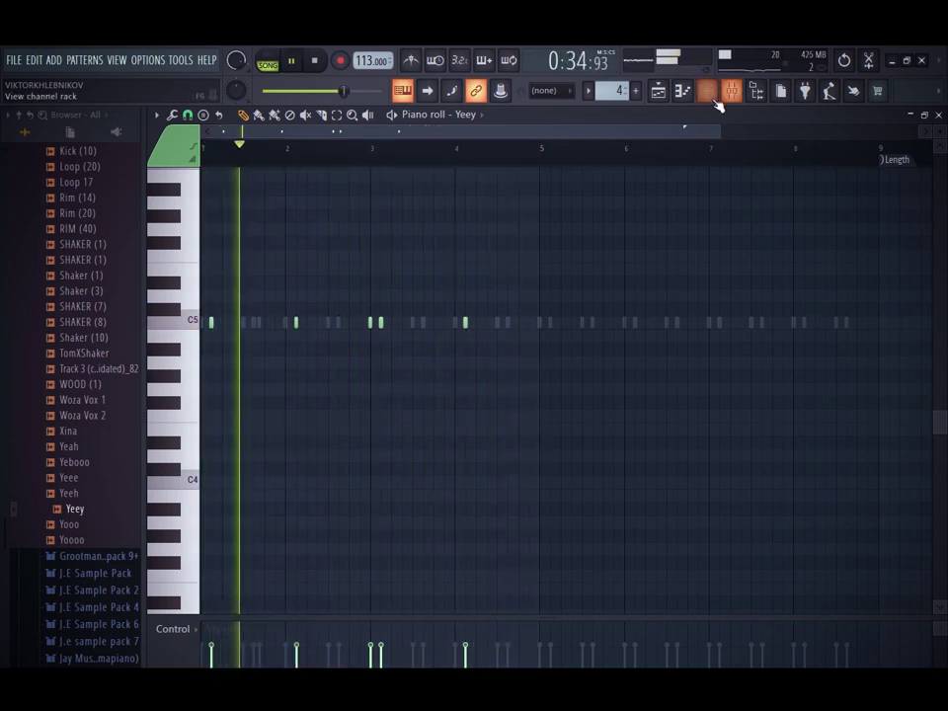
# Route the Yeey channel to mixer Insert 2 and set its channel volume to 77%
pyautogui.click(707, 90)
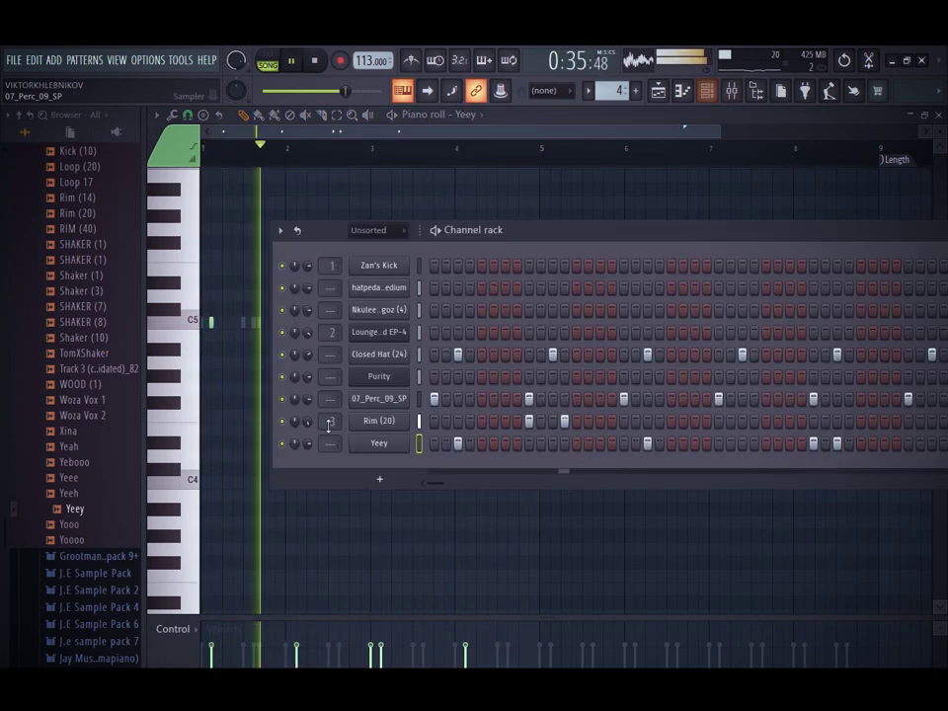
pyautogui.scroll(3, 333, 444)
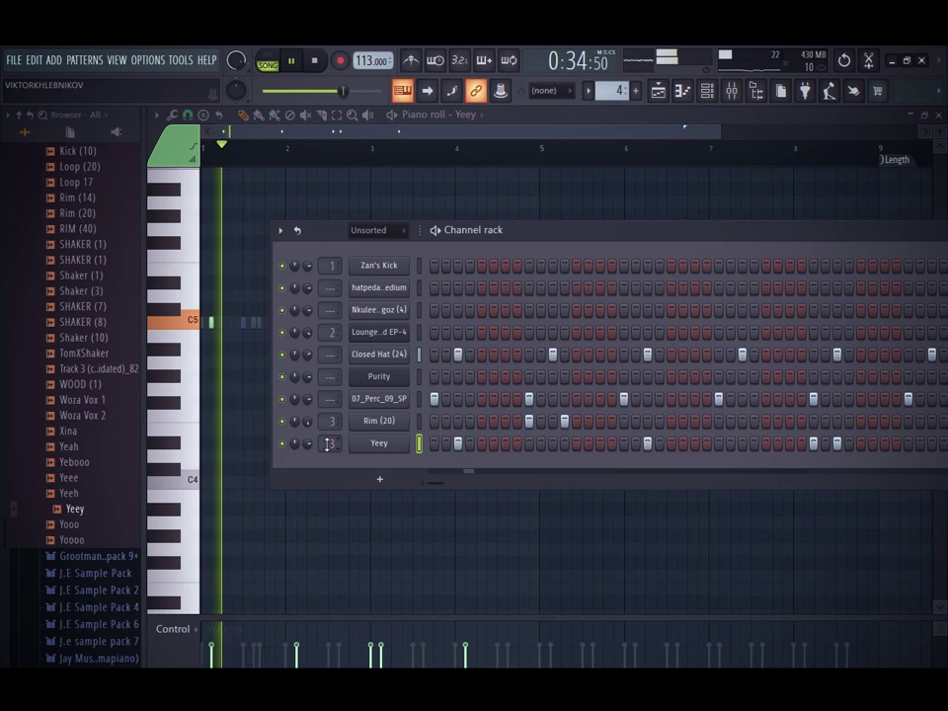
pyautogui.click(731, 93)
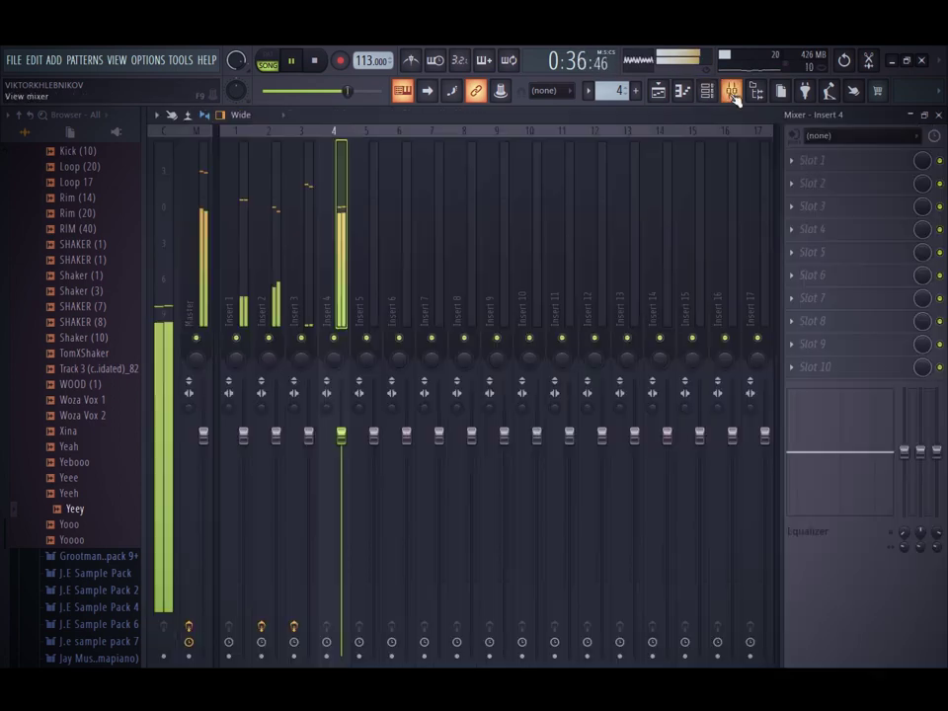
pyautogui.click(705, 91)
pyautogui.scroll(-2, 333, 445)
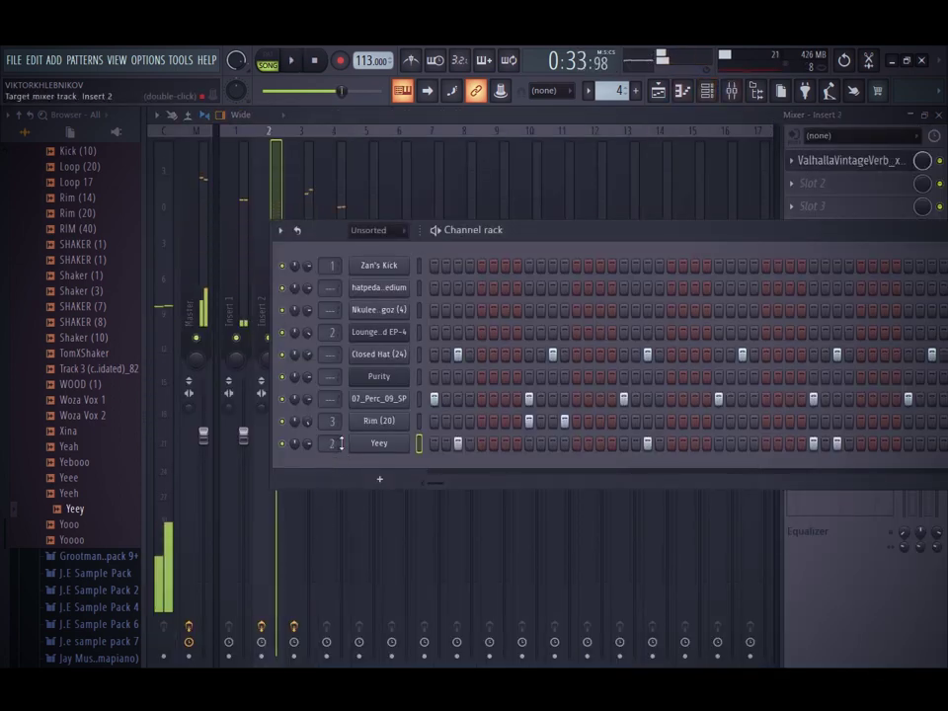
pyautogui.moveTo(307, 444)
pyautogui.mouseDown()
pyautogui.moveTo(307, 436)
pyautogui.moveTo(306, 447)
pyautogui.mouseUp()
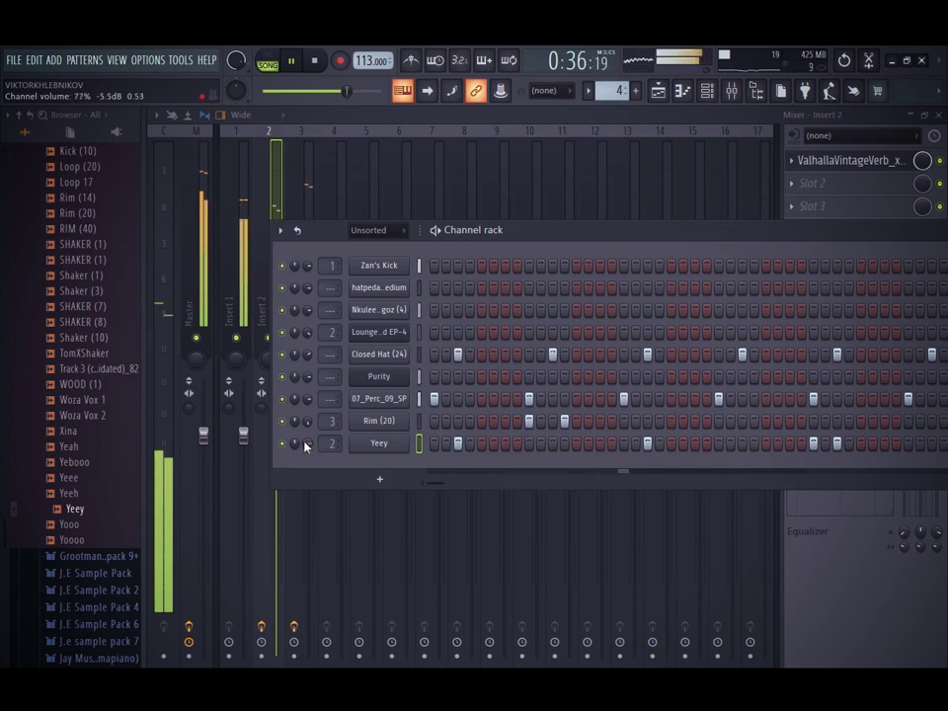
# Copy the (2.GMP (10) effect clip on Track 3 to bar 21 and delete the stray Pattern 4 clip at bar 33
pyautogui.click(659, 91)
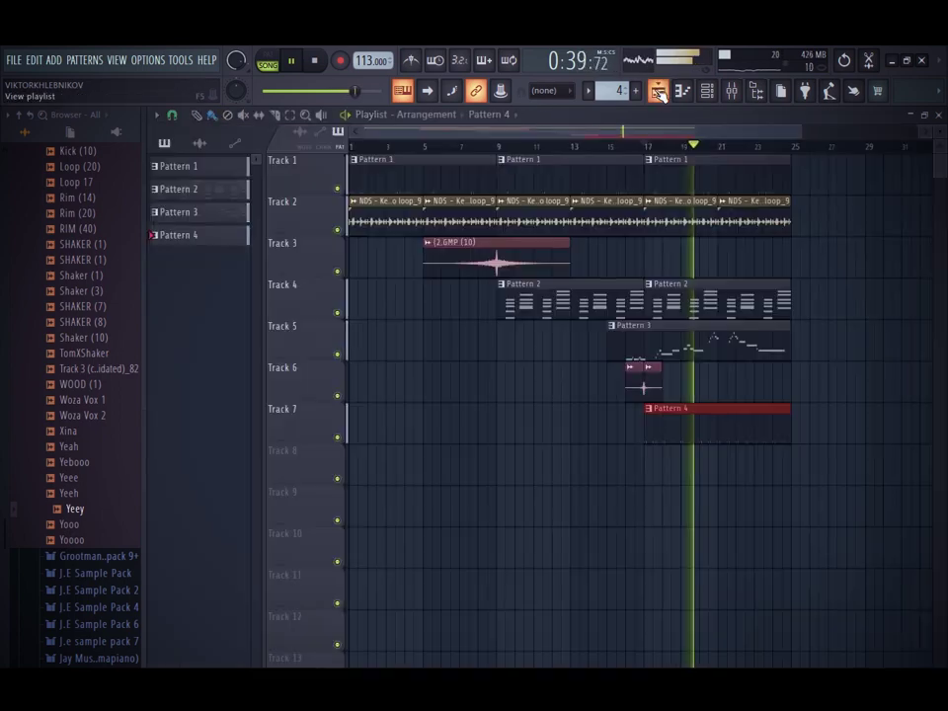
pyautogui.moveTo(506, 262); pyautogui.dragTo(801, 263)
pyautogui.moveTo(683, 131); pyautogui.dragTo(870, 166)
pyautogui.moveTo(867, 415); pyautogui.dragTo(709, 452)
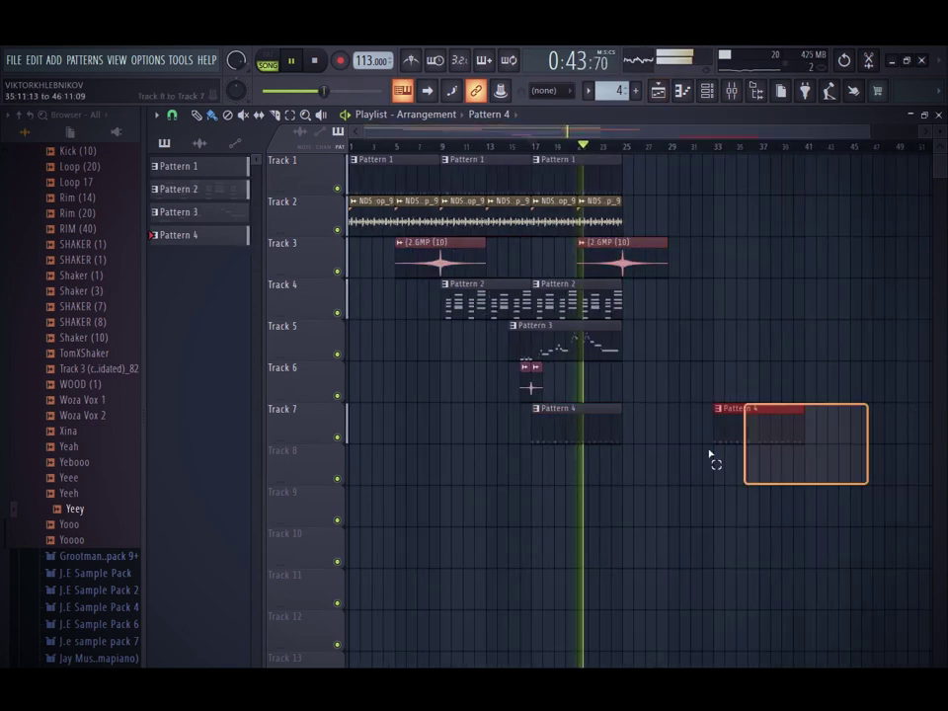
pyautogui.press('Delete')
# Duplicate all Yeey notes of Pattern 4 into bars 5 to 8 in the piano roll
pyautogui.click(707, 91)
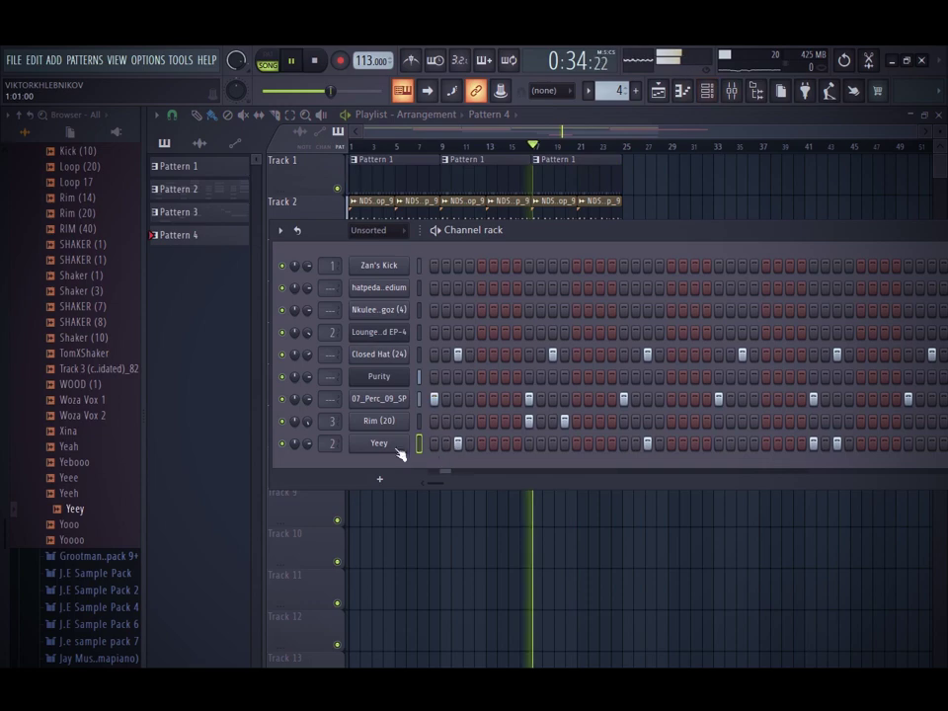
pyautogui.rightClick(395, 445)
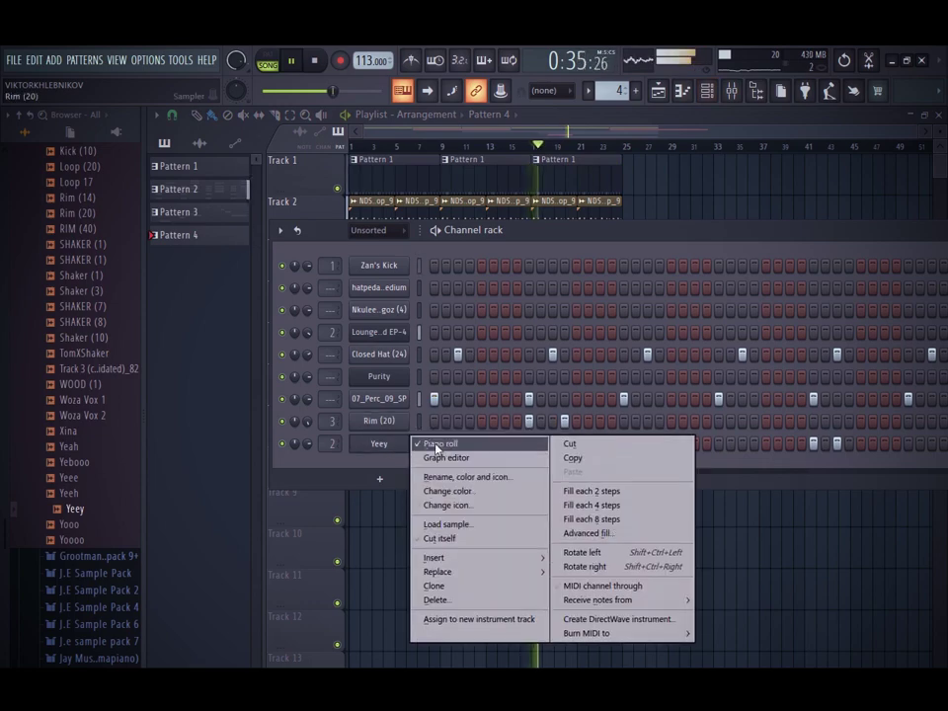
pyautogui.click(404, 301)
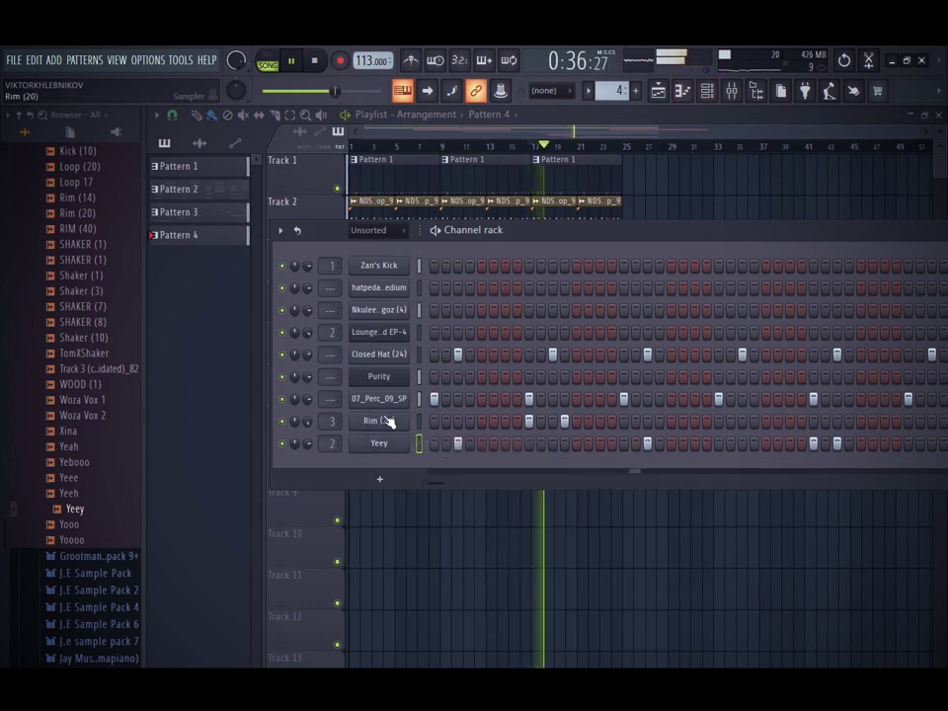
pyautogui.rightClick(403, 443)
pyautogui.click(440, 442)
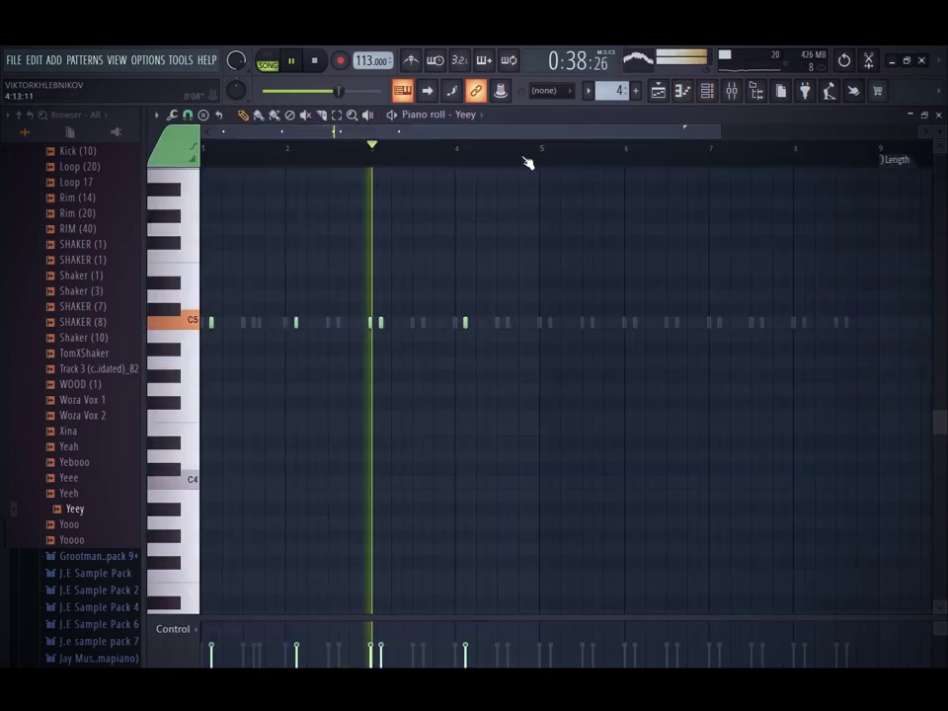
pyautogui.hotkey('ctrl', 'a')
pyautogui.hotkey('ctrl', 'b')
pyautogui.hotkey('ctrl', 'd')
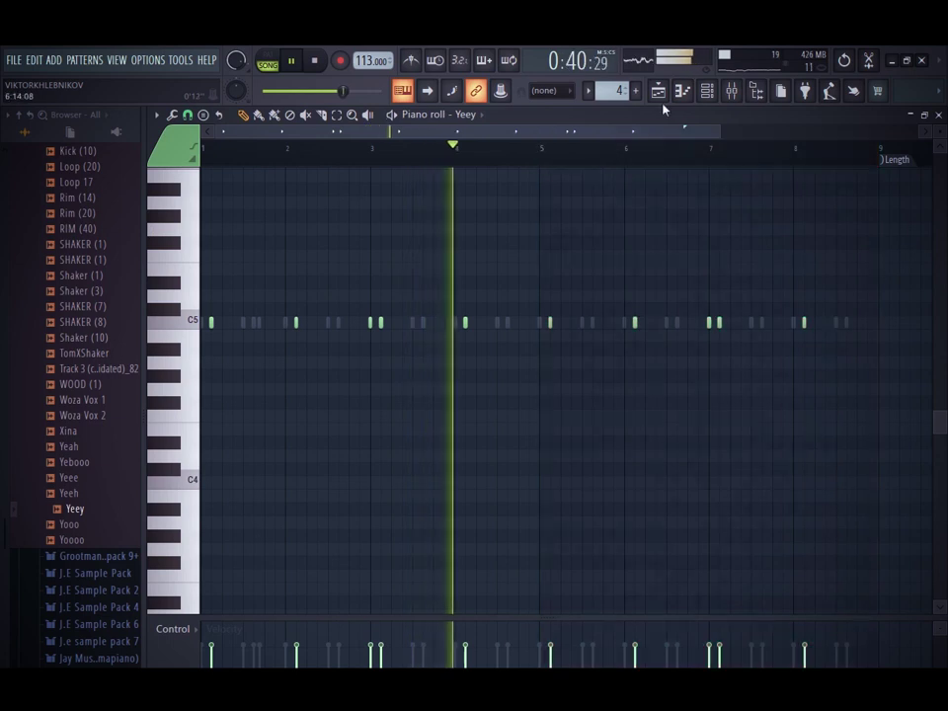
# Duplicate the last eight bars of the Pattern 1, NDS loop, Pattern 2 and Pattern 4 clips to extend them to bar 33
pyautogui.click(658, 91)
pyautogui.moveTo(675, 187); pyautogui.dragTo(532, 213)
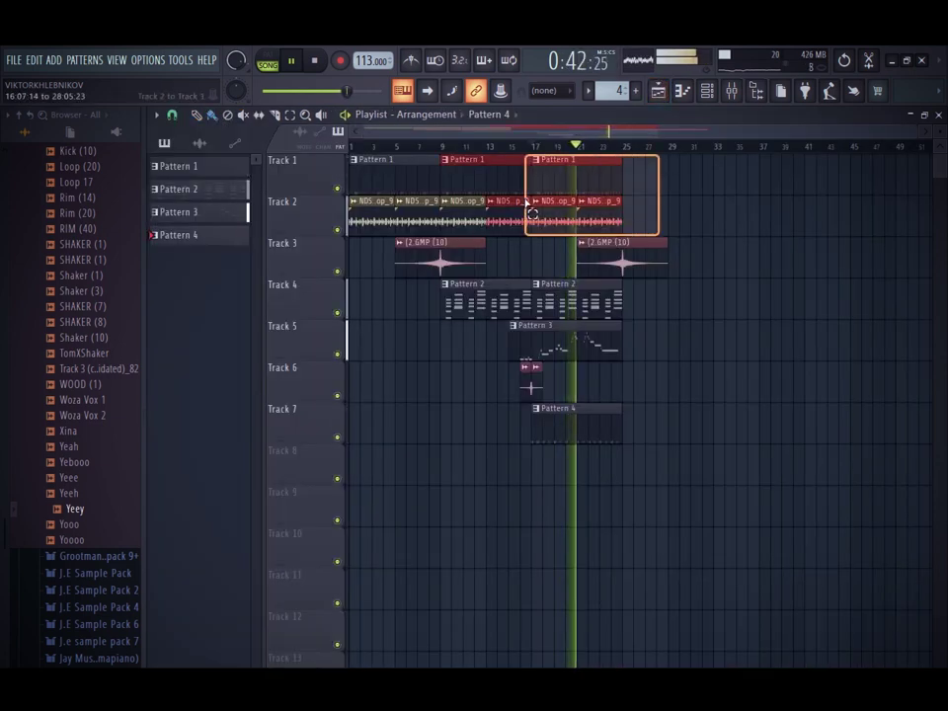
pyautogui.hotkey('ctrl', 'b')
pyautogui.moveTo(659, 364); pyautogui.dragTo(554, 280)
pyautogui.hotkey('ctrl', 'b')
pyautogui.moveTo(669, 411); pyautogui.dragTo(604, 426)
pyautogui.hotkey('ctrl', 'b')
# Duplicate the final eight bars of the clips on Tracks 1, 2, 4 and 7 to reach bar 41
pyautogui.moveTo(689, 309); pyautogui.dragTo(679, 292)
pyautogui.hotkey('ctrl', 'b')
pyautogui.moveTo(735, 154); pyautogui.dragTo(620, 227)
pyautogui.hotkey('ctrl', 'b')
pyautogui.moveTo(707, 405); pyautogui.dragTo(671, 434)
pyautogui.hotkey('ctrl', 'b')
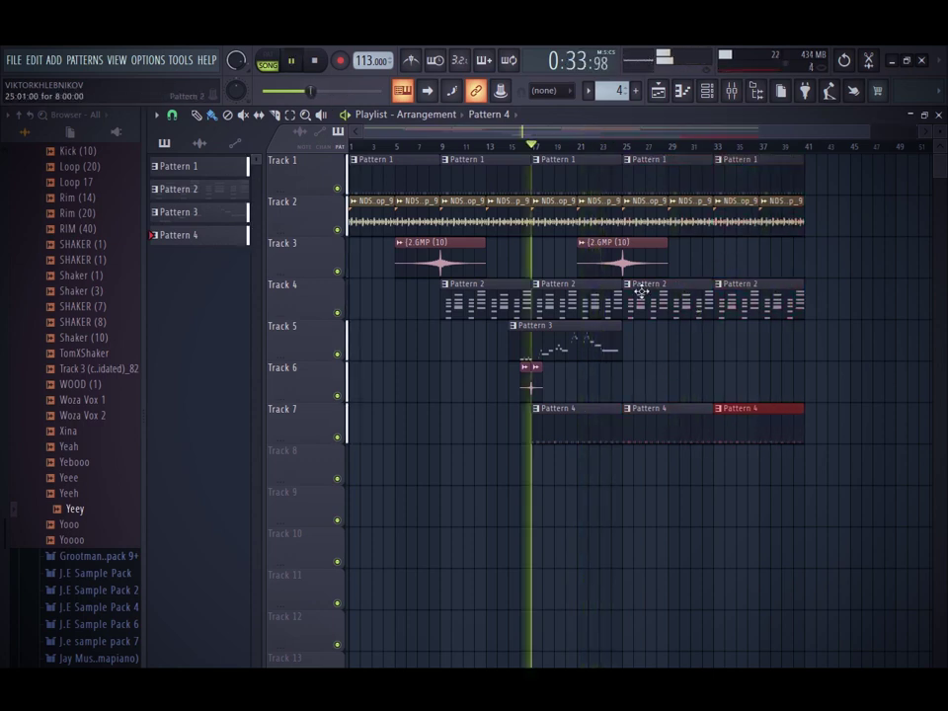
# Create Pattern 5 and place an eight-bar clip of it on Track 8 at bar 17
pyautogui.click(496, 146)
pyautogui.scroll(1, 609, 91)
pyautogui.click(542, 469)
pyautogui.moveTo(547, 470); pyautogui.dragTo(620, 482)
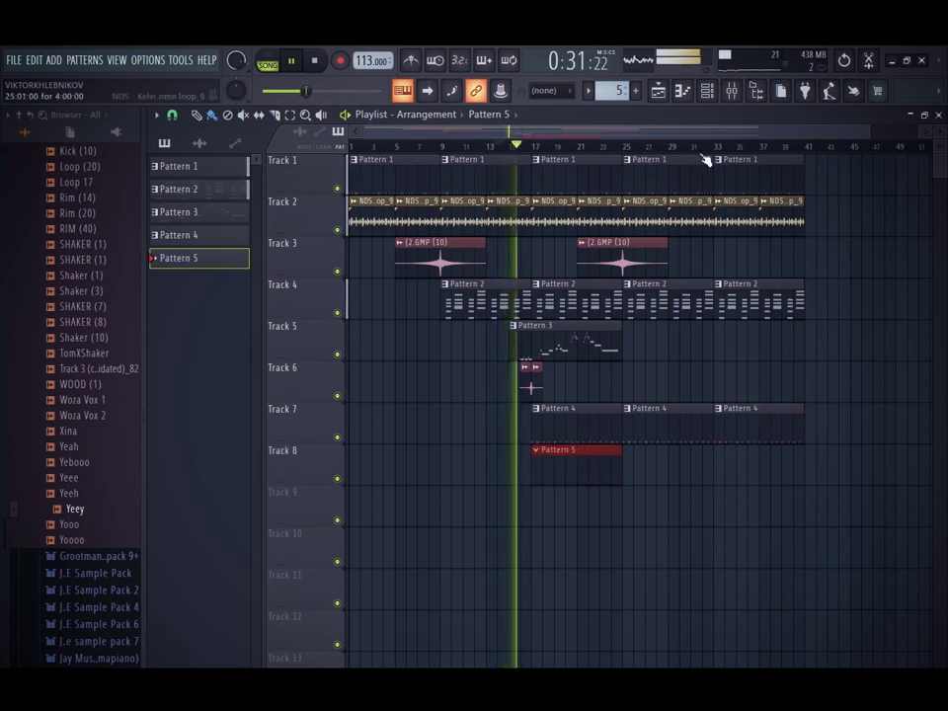
# Add an Xpand!2 channel and load Natural Grand Piano from 010 Acoustic Piano into part A
pyautogui.click(707, 91)
pyautogui.click(373, 475)
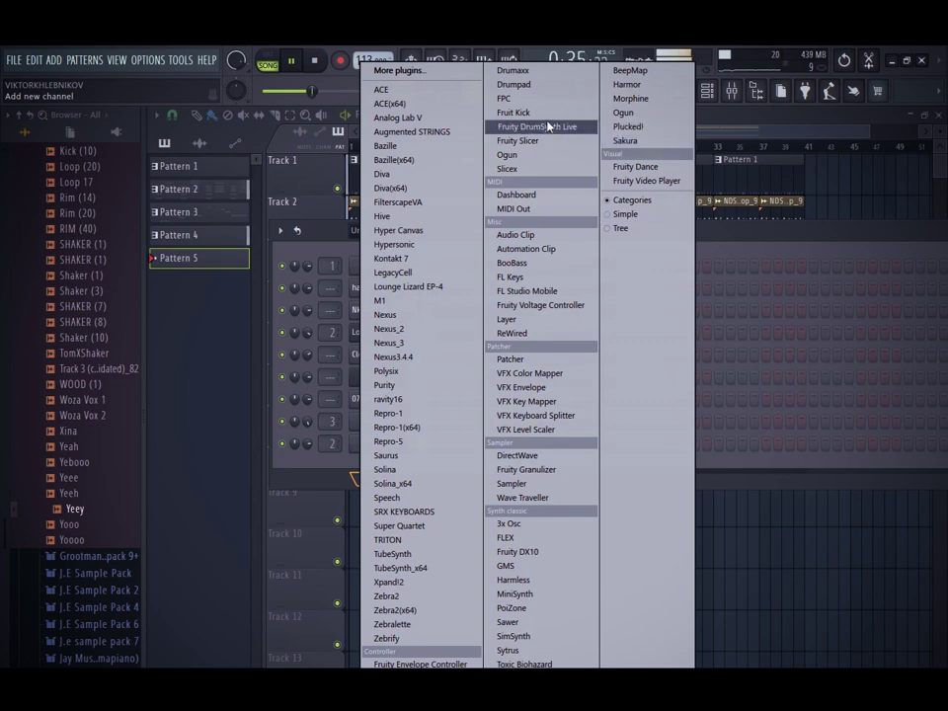
pyautogui.click(388, 581)
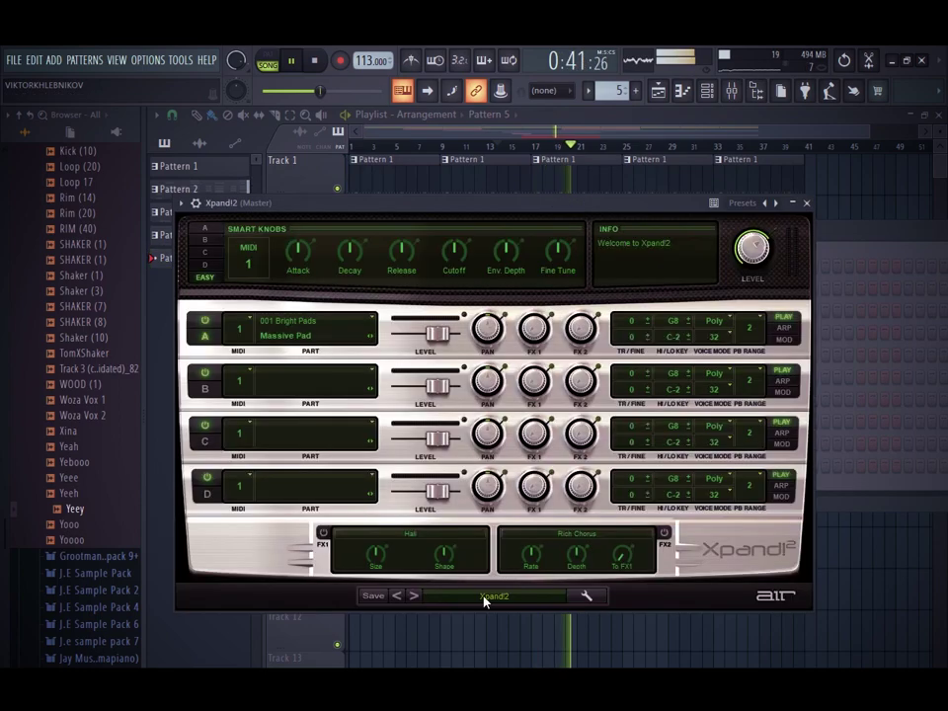
pyautogui.click(481, 599)
pyautogui.moveTo(456, 458)
pyautogui.click(286, 348)
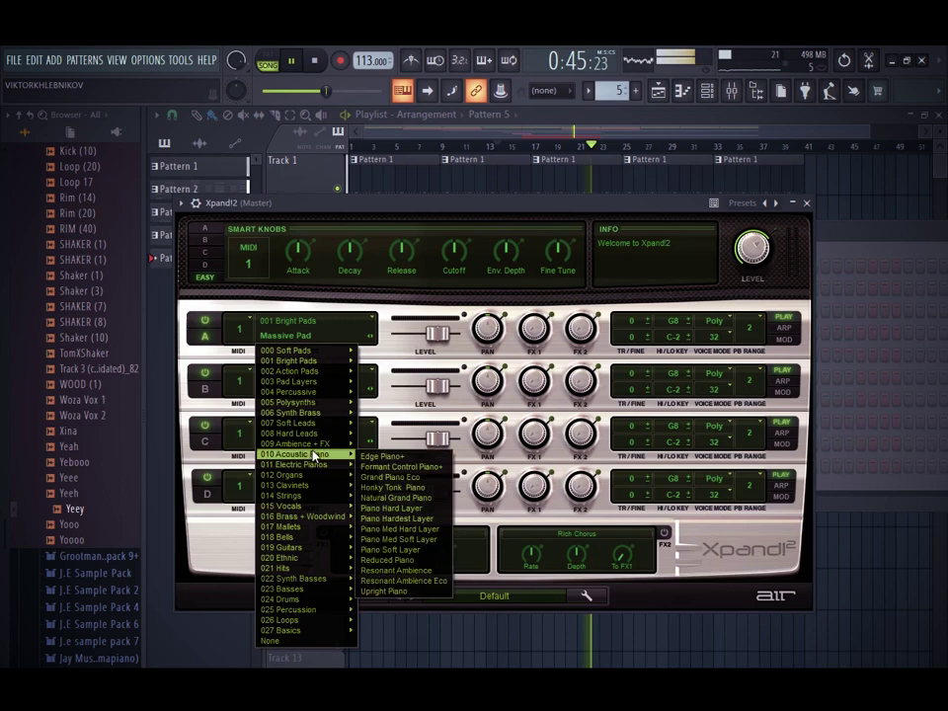
pyautogui.moveTo(314, 446)
pyautogui.click(393, 499)
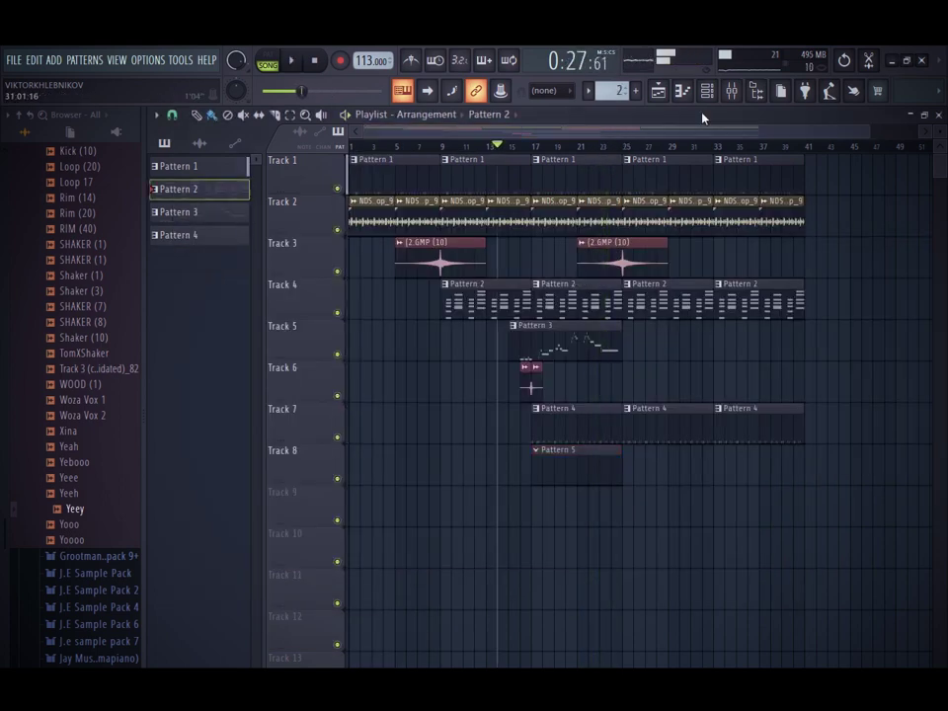
# Copy the Lounge Lizard chords from Pattern 2 and paste them into the Xpand!2 channel of Pattern 5
pyautogui.click(706, 90)
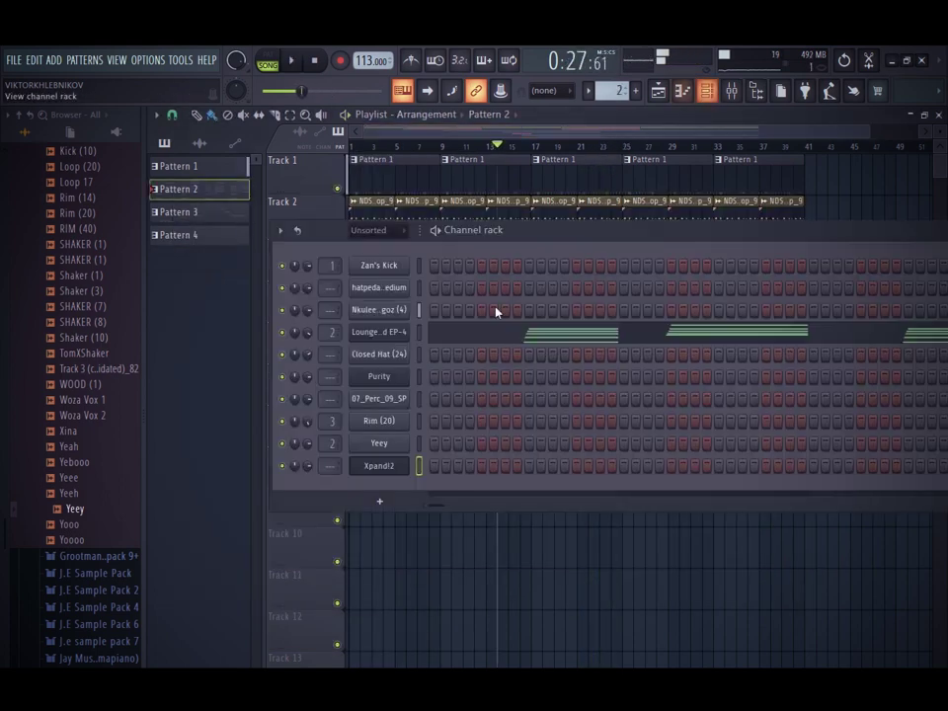
pyautogui.rightClick(380, 334)
pyautogui.click(583, 348)
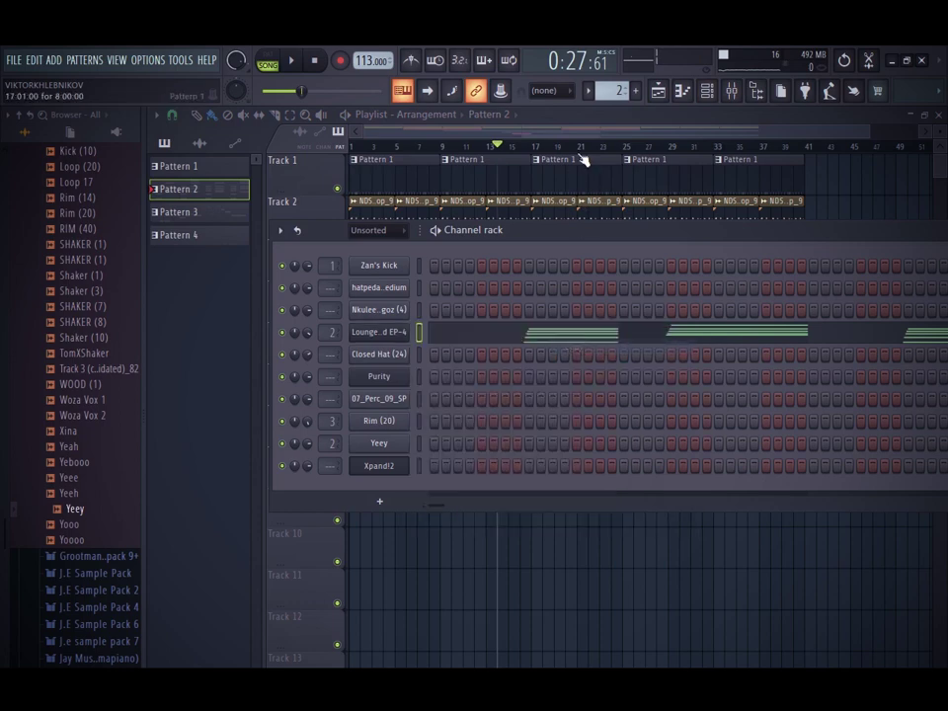
pyautogui.click(580, 168)
pyautogui.doubleClick(551, 461)
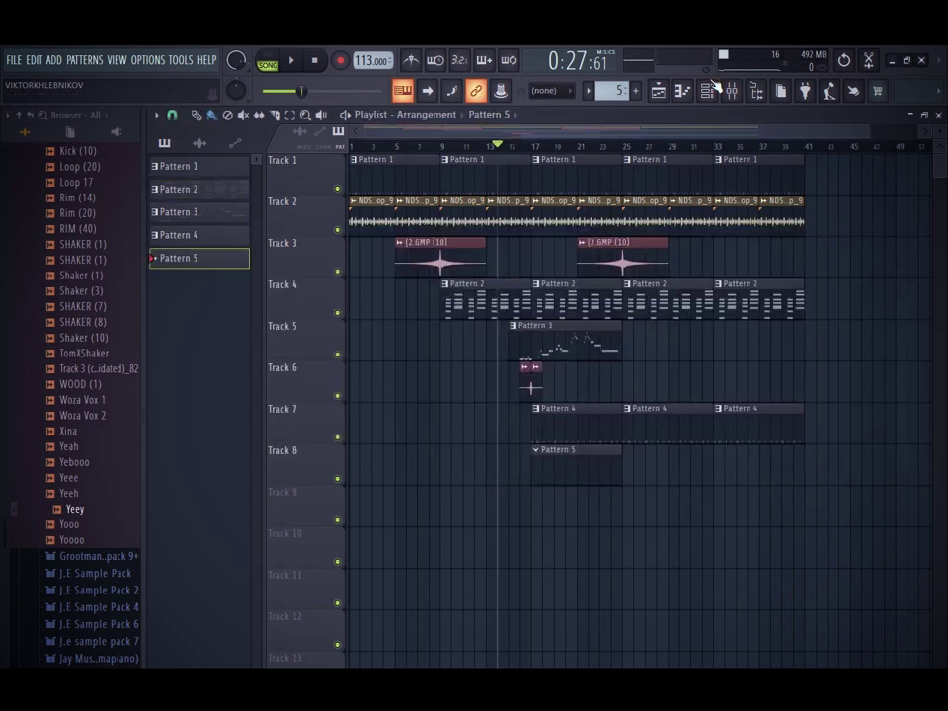
pyautogui.click(711, 88)
pyautogui.rightClick(390, 464)
pyautogui.moveTo(444, 463)
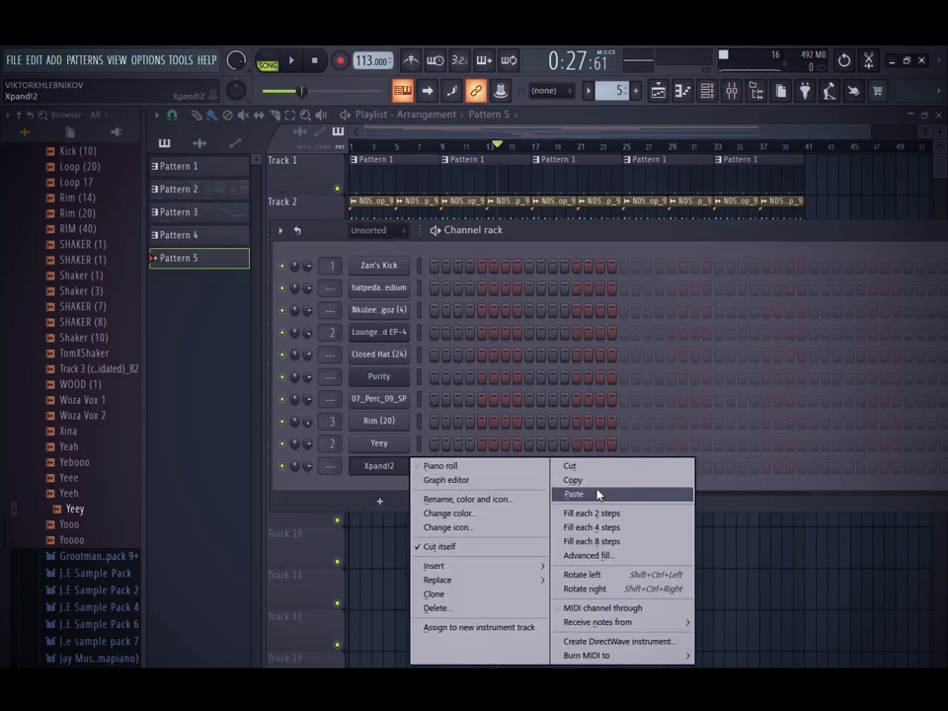
pyautogui.click(581, 493)
# Duplicate the Pattern 5 clip twice on Track 8 and delete the Pattern 2 clips at bars 25 and 33
pyautogui.press('space')
pyautogui.click(549, 138)
pyautogui.moveTo(620, 464); pyautogui.dragTo(530, 472)
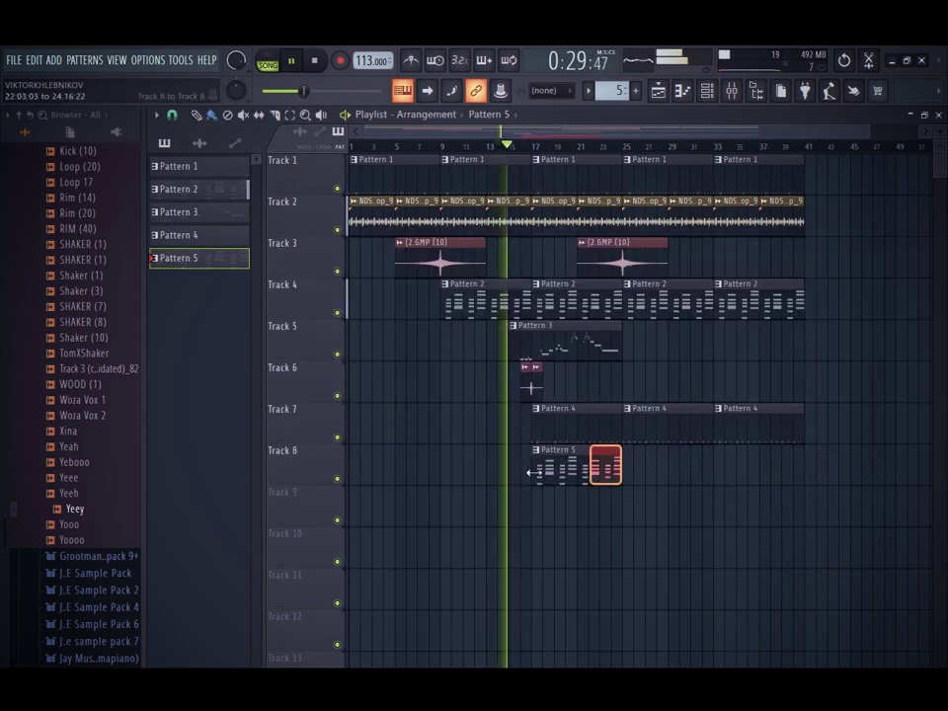
pyautogui.hotkey('ctrl', 'b')
pyautogui.hotkey('ctrl', 'b')
pyautogui.rightClick(679, 313)
pyautogui.rightClick(740, 305)
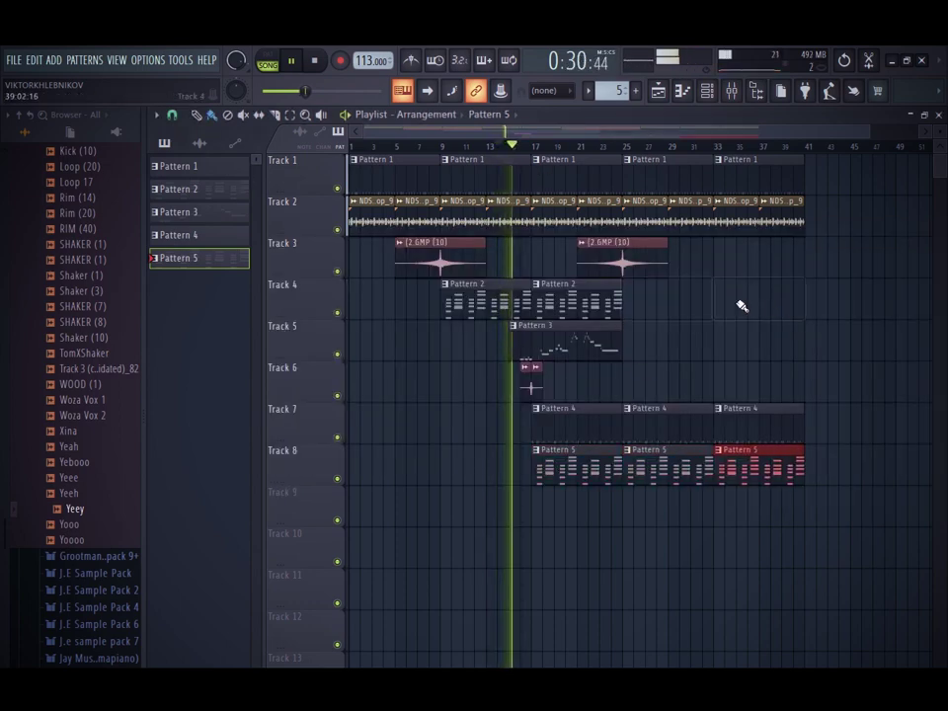
# Route the Xpand!2 channel to mixer Insert 2 and set its channel volume to 72%
pyautogui.click(707, 90)
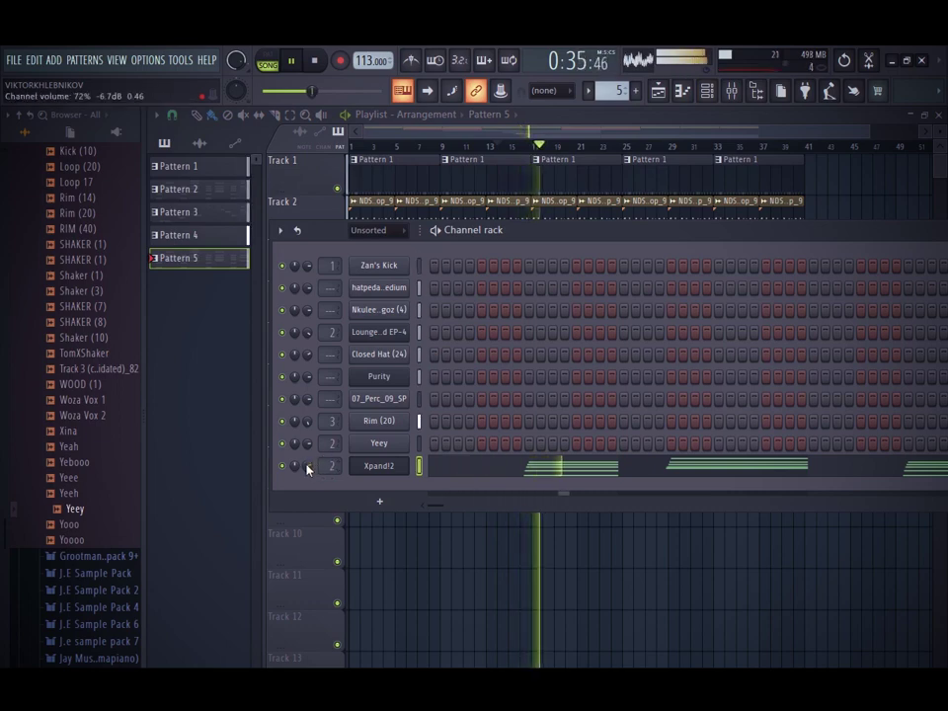
pyautogui.press('F6')
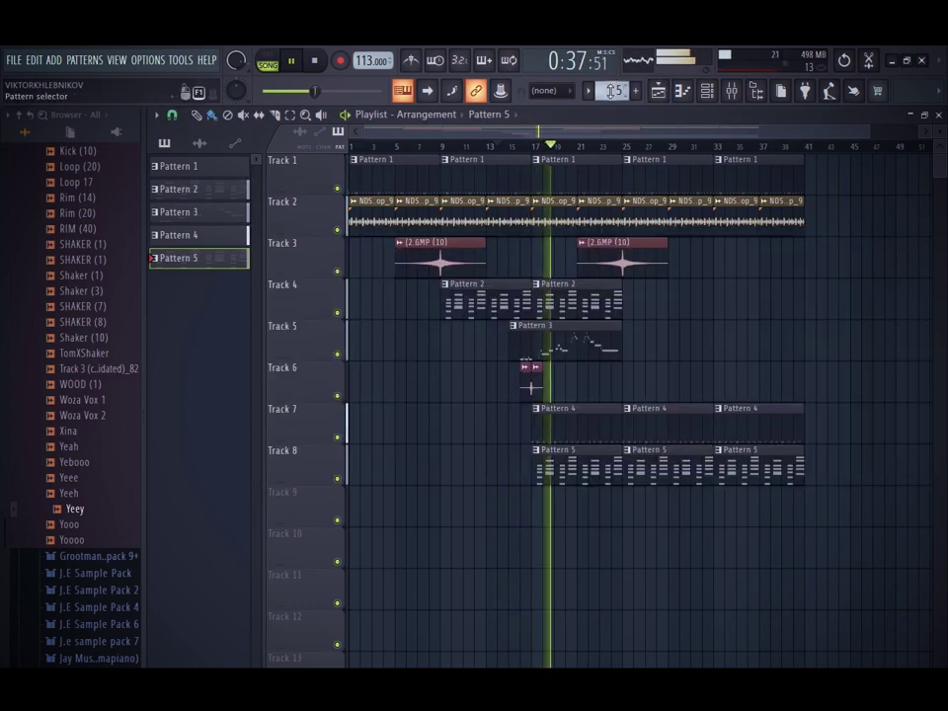
# Create Pattern 6 and place eight-bar clips on Track 9 at bars 25 and 33, removing the extra copy at bar 41
pyautogui.scroll(1, 610, 91)
pyautogui.click(629, 508)
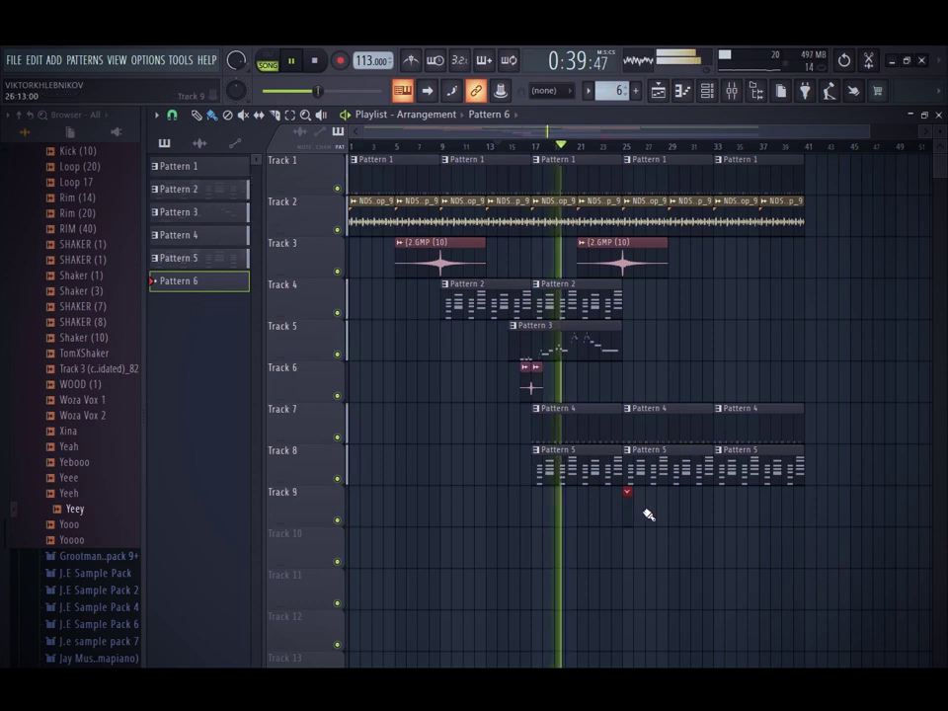
pyautogui.moveTo(632, 510); pyautogui.dragTo(710, 522)
pyautogui.hotkey('ctrl', 'b')
pyautogui.hotkey('ctrl', 'b')
pyautogui.rightClick(856, 507)
# Open the J.E Sample Pack 6 folder in the sample browser and stop playback
pyautogui.click(713, 96)
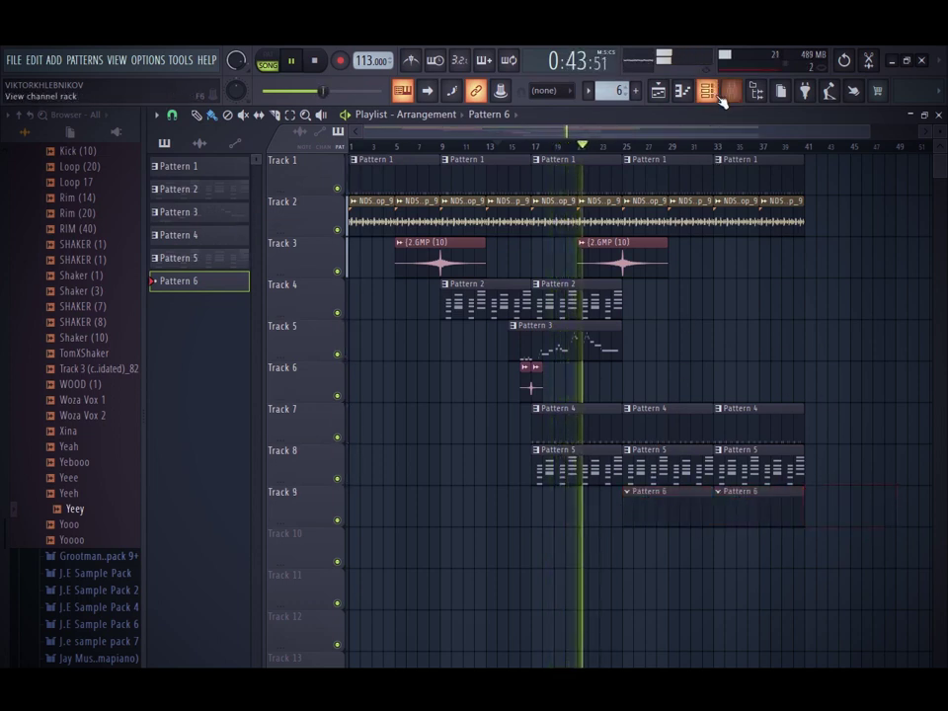
pyautogui.click(711, 93)
pyautogui.press('F6')
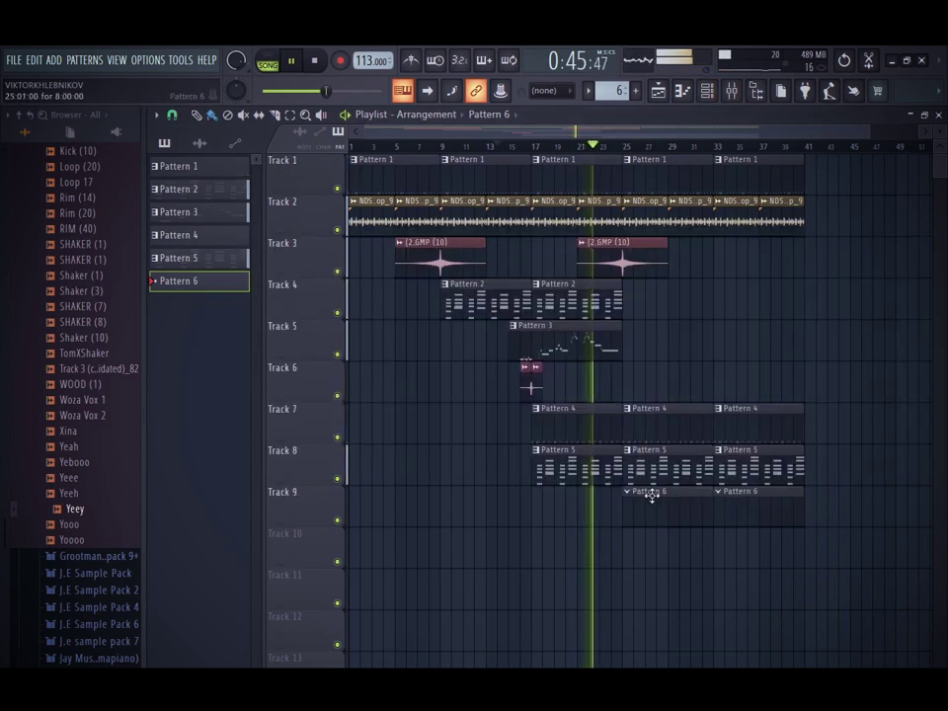
pyautogui.click(758, 90)
pyautogui.scroll(15, 53, 336)
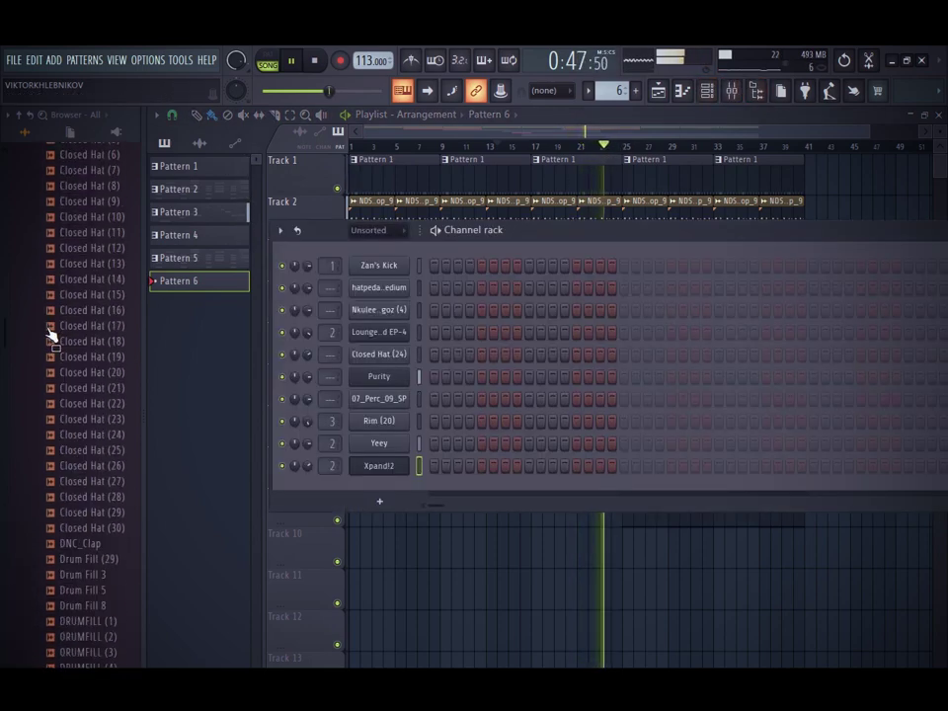
pyautogui.scroll(3, 52, 337)
pyautogui.scroll(10, 89, 449)
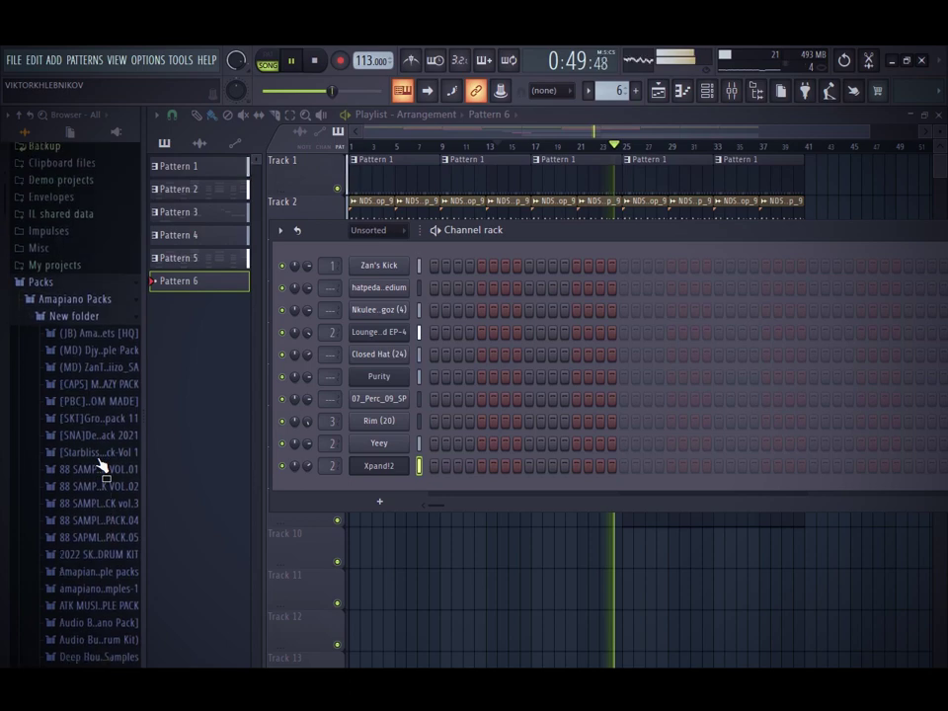
pyautogui.scroll(-5, 108, 508)
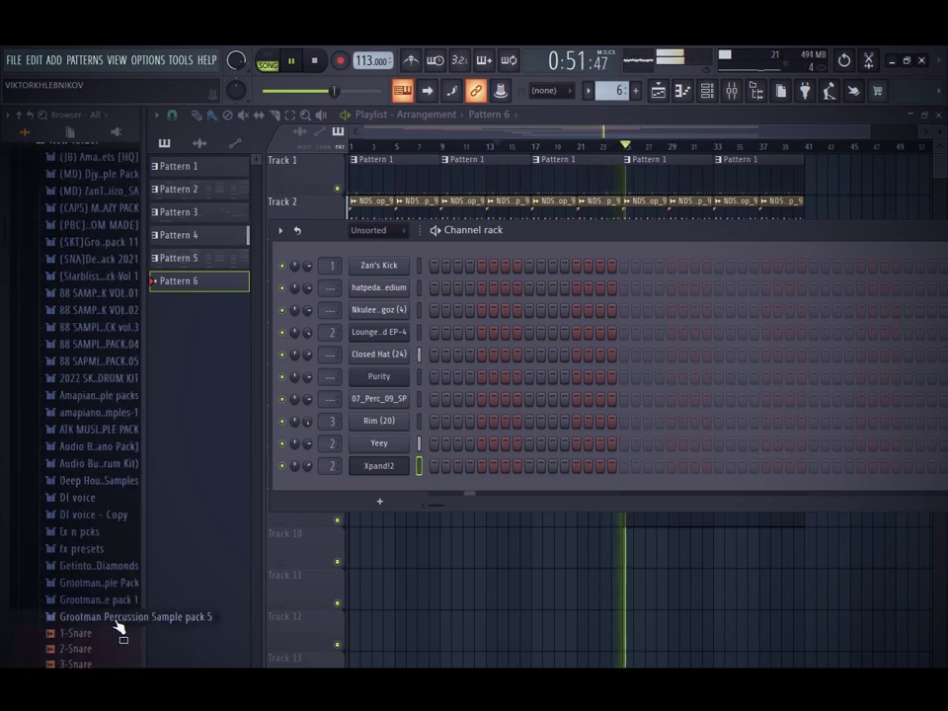
pyautogui.scroll(-8, 114, 375)
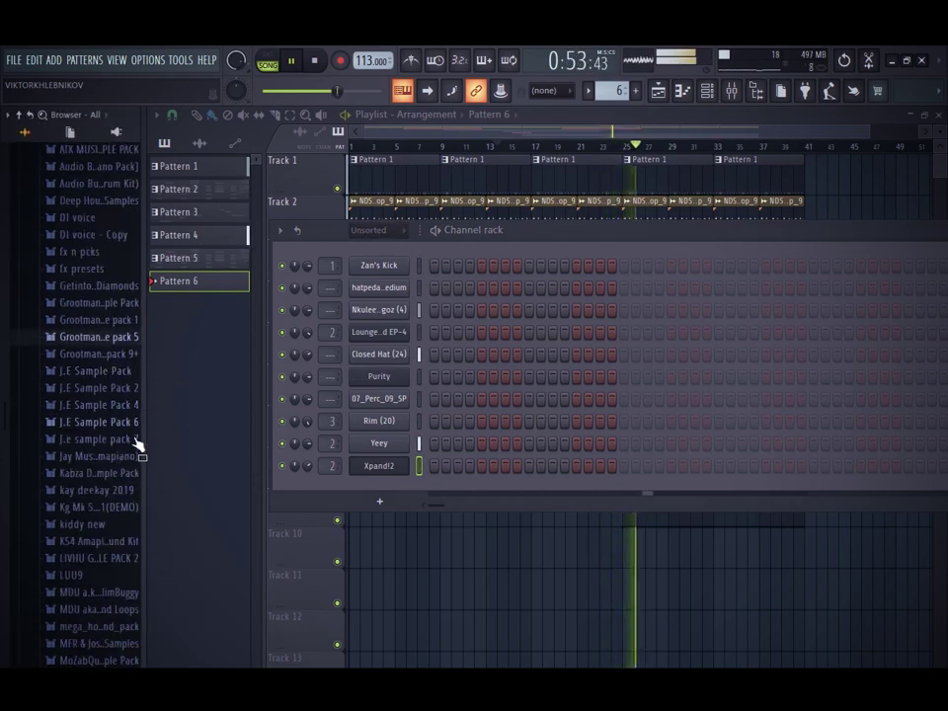
pyautogui.click(109, 422)
pyautogui.press('space')
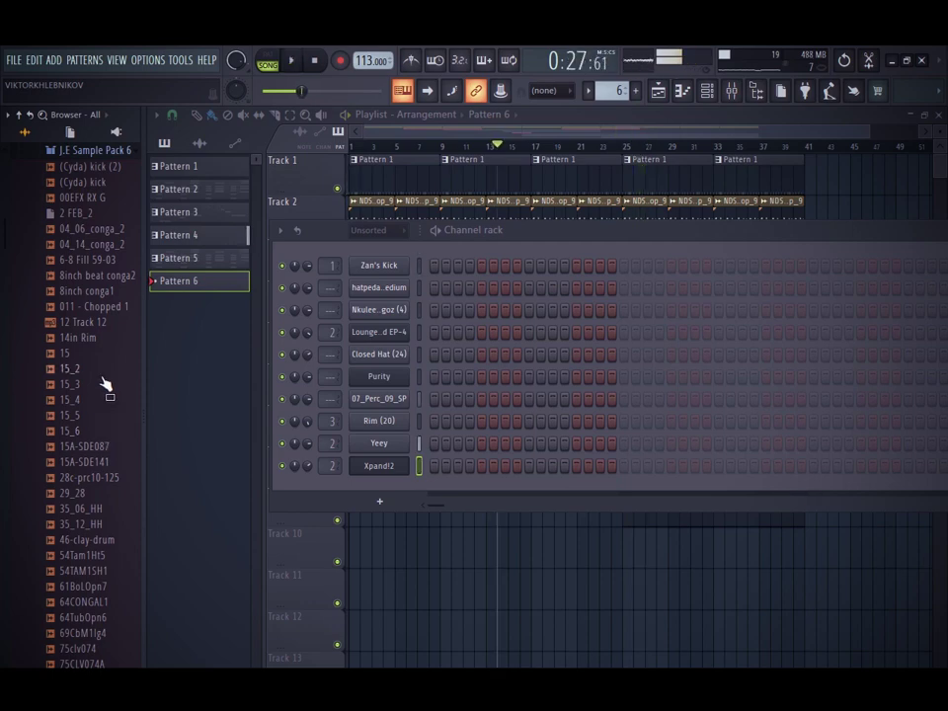
# Copy the two Track 6 effect clips to bar 32 and delete the Pattern 6 clip at bar 25
pyautogui.click(627, 144)
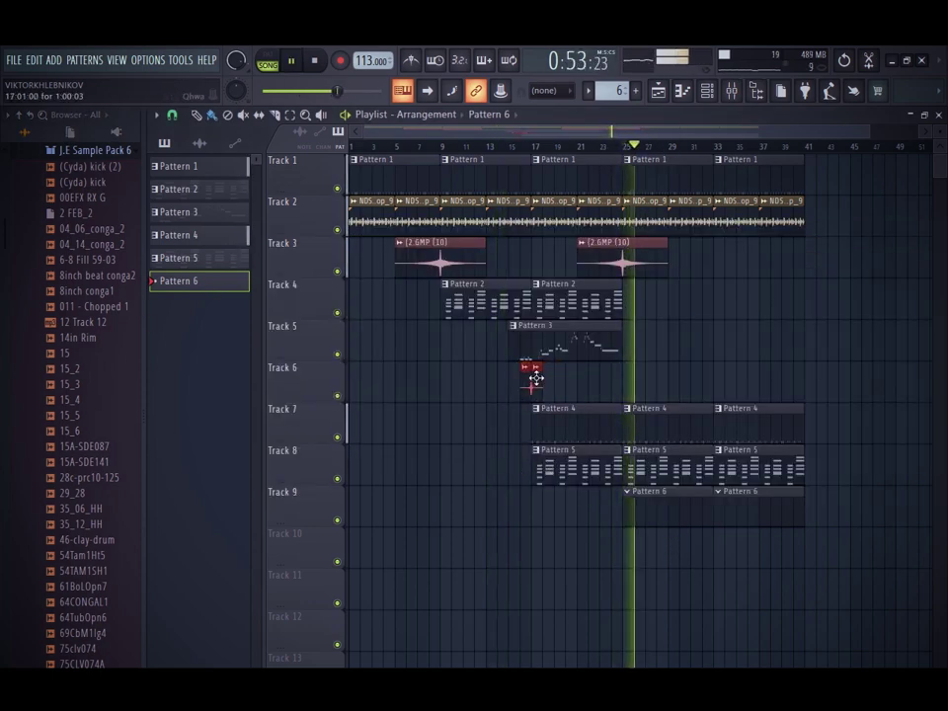
pyautogui.rightClick(678, 485)
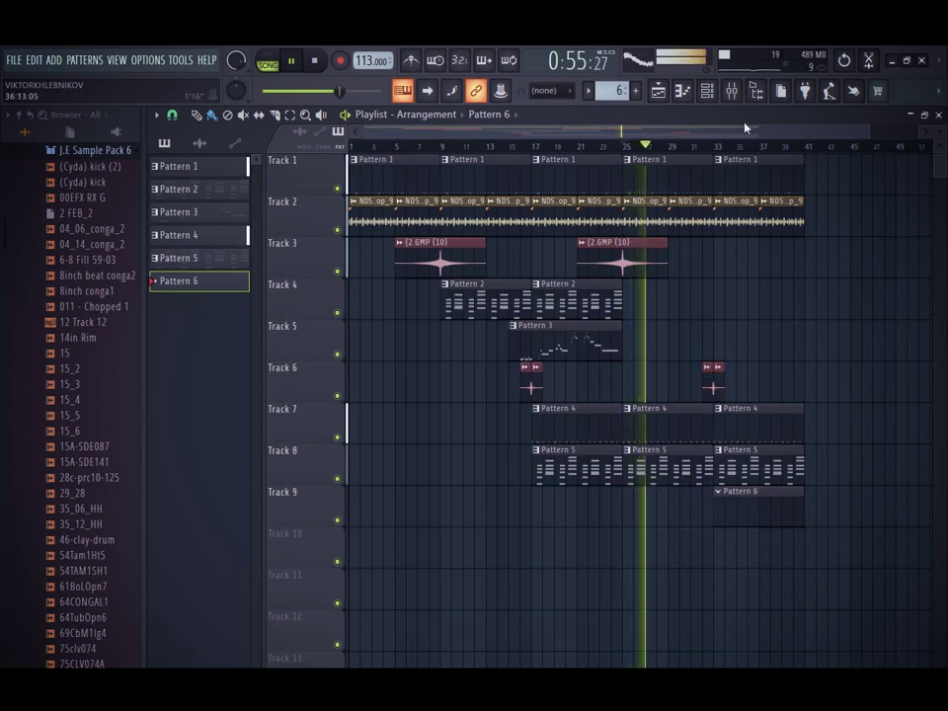
# Move the channel rack aside and set the step count of Pattern 6 to 128
pyautogui.click(707, 93)
pyautogui.scroll(-15, 29, 391)
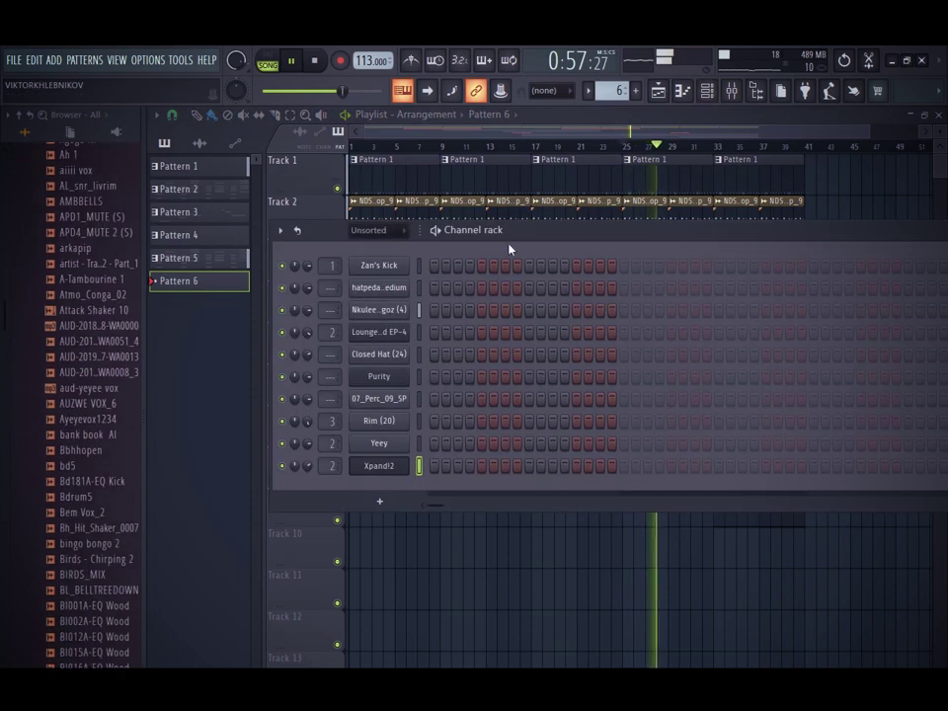
pyautogui.moveTo(519, 244); pyautogui.dragTo(40, 267)
pyautogui.moveTo(589, 264); pyautogui.dragTo(39, 295)
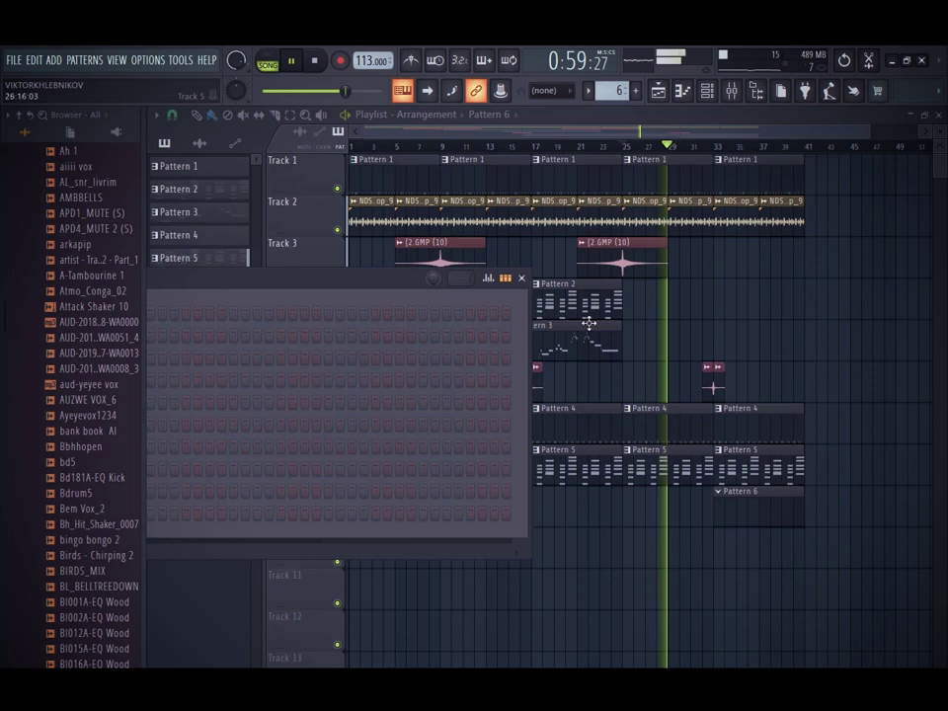
pyautogui.click(470, 278)
pyautogui.click(498, 361)
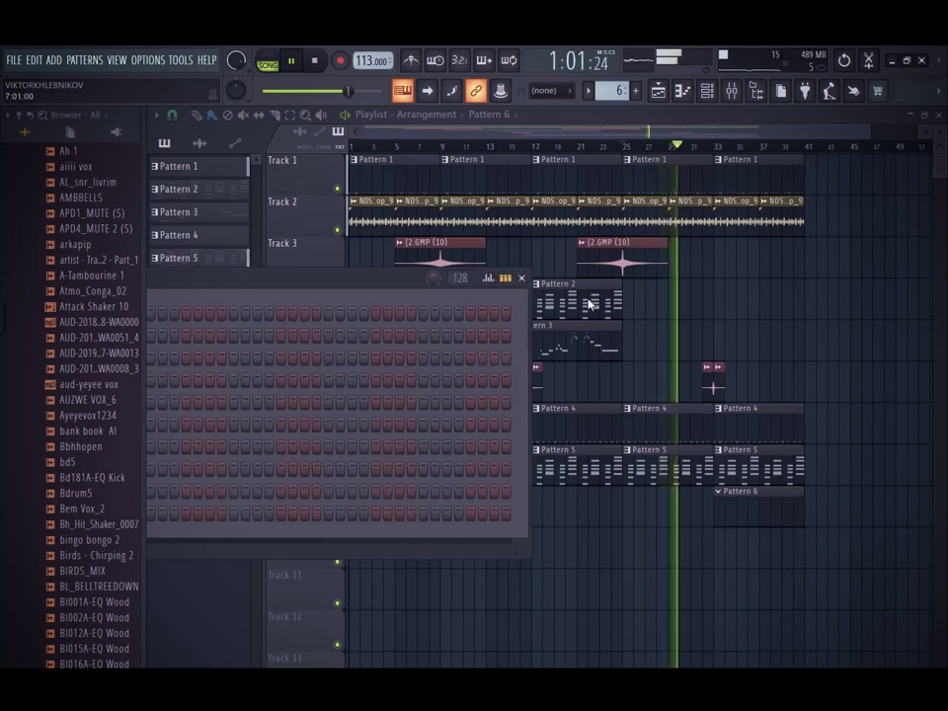
# Find the Bbhhopen sample in the browser and add it as a new channel in Pattern 6
pyautogui.scroll(-8, 98, 474)
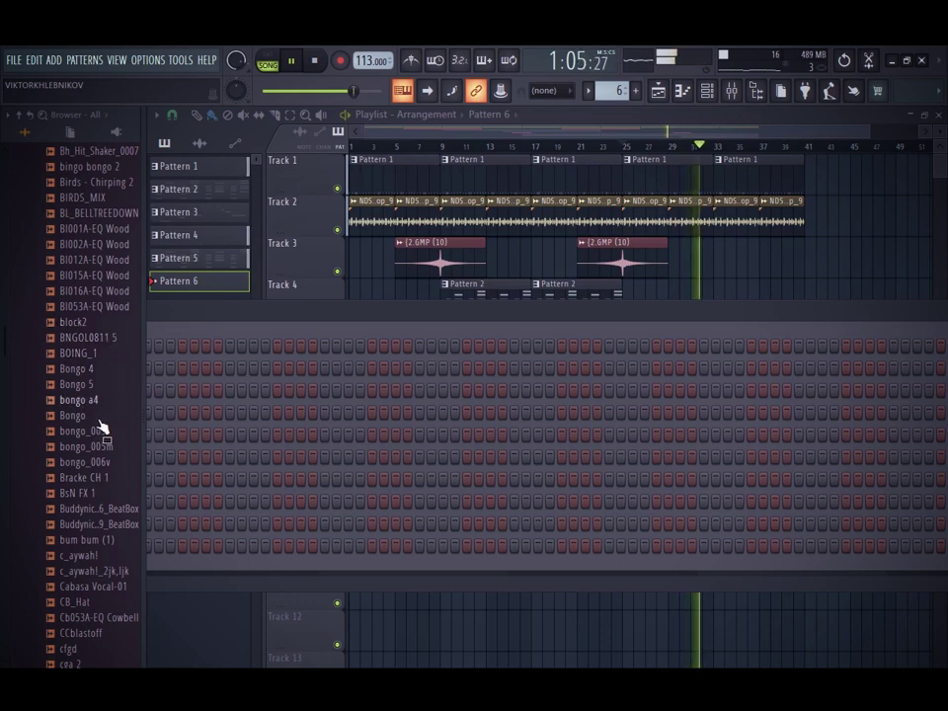
pyautogui.scroll(10, 59, 349)
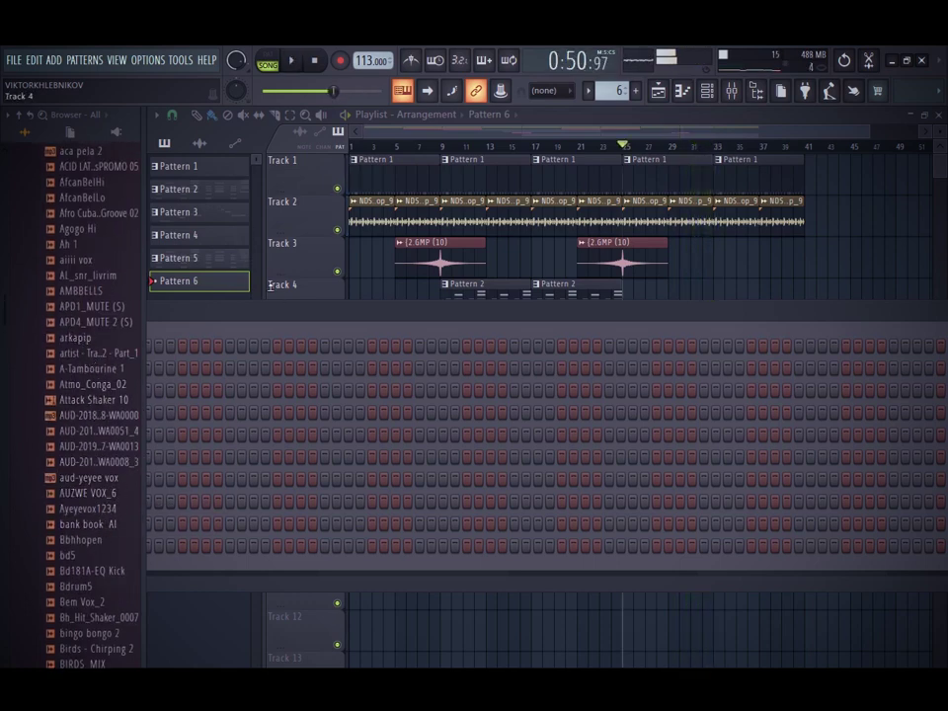
pyautogui.moveTo(375, 310); pyautogui.dragTo(441, 295)
pyautogui.moveTo(228, 282); pyautogui.dragTo(406, 282)
pyautogui.moveTo(79, 539); pyautogui.dragTo(306, 579)
pyautogui.press('space')
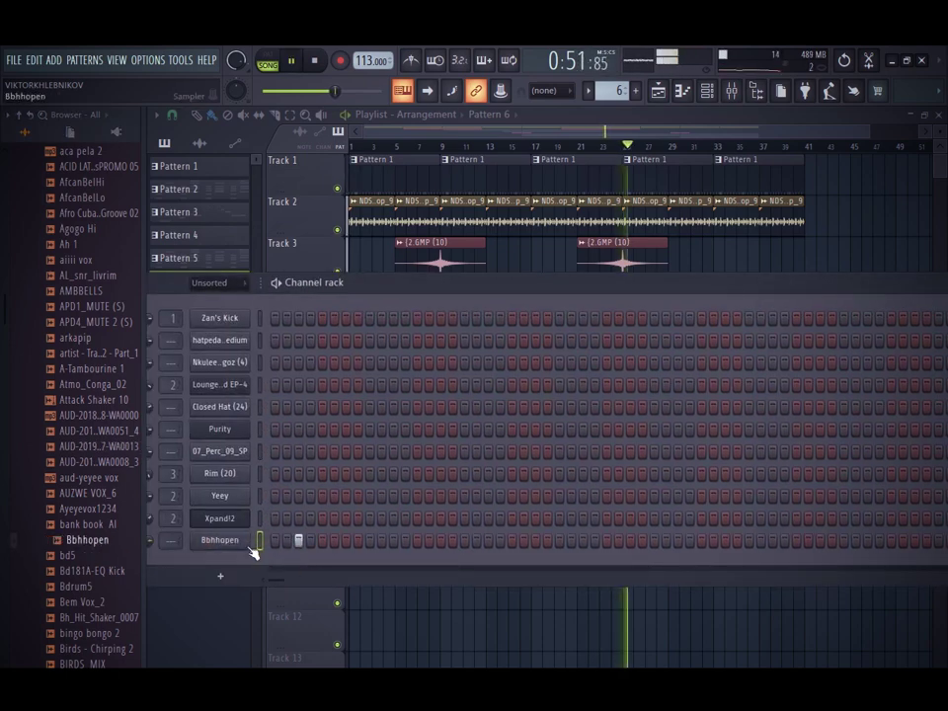
# Open the Bbhhopen part in the piano roll and repeat its C5 note every half bar through bar 8
pyautogui.rightClick(252, 551)
pyautogui.click(292, 512)
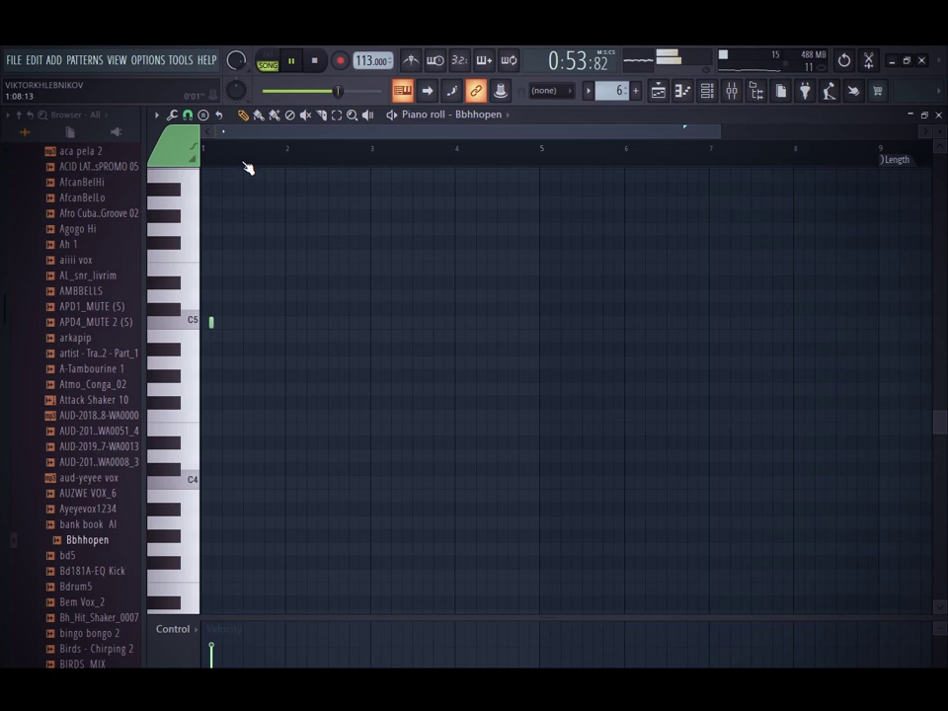
pyautogui.hotkey('ctrl', 'b')
pyautogui.hotkey('ctrl', 'b')
pyautogui.hotkey('ctrl', 'b')
pyautogui.hotkey('ctrl', 'b')
pyautogui.hotkey('ctrl', 'b')
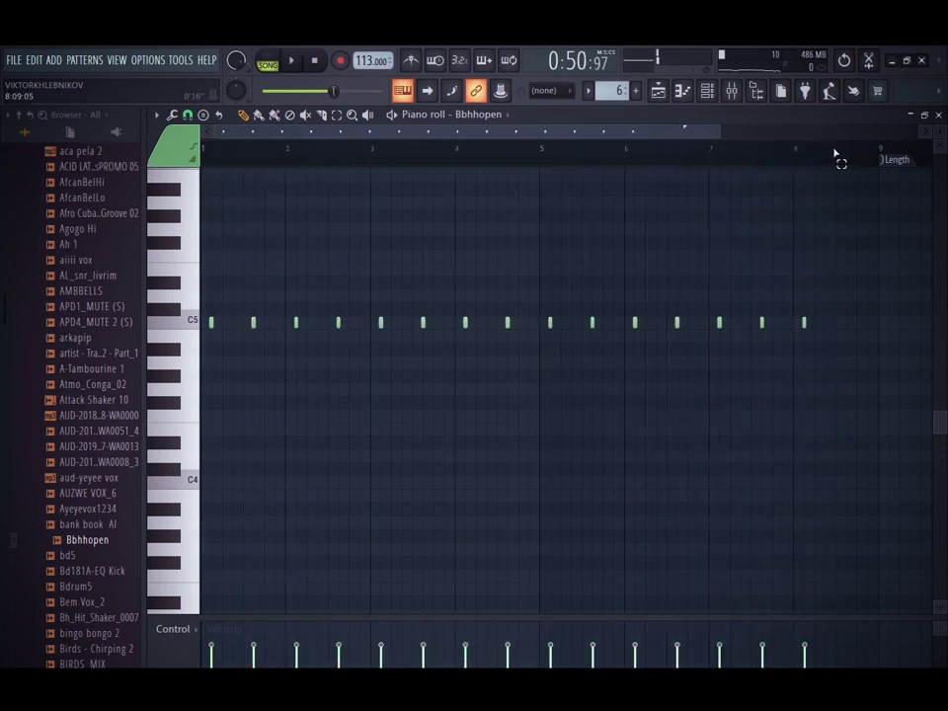
pyautogui.click(709, 92)
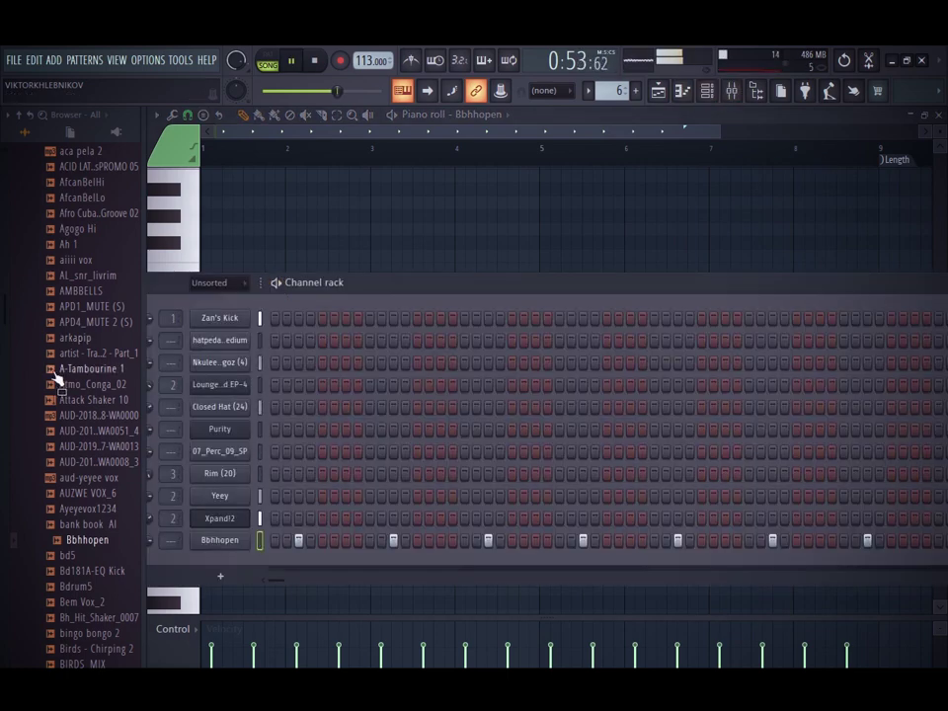
# Fill Track 10 with the Shaker 14 sample from bar 33 to bar 41 and open its channel settings
pyautogui.scroll(-8, 56, 378)
pyautogui.scroll(12, 79, 324)
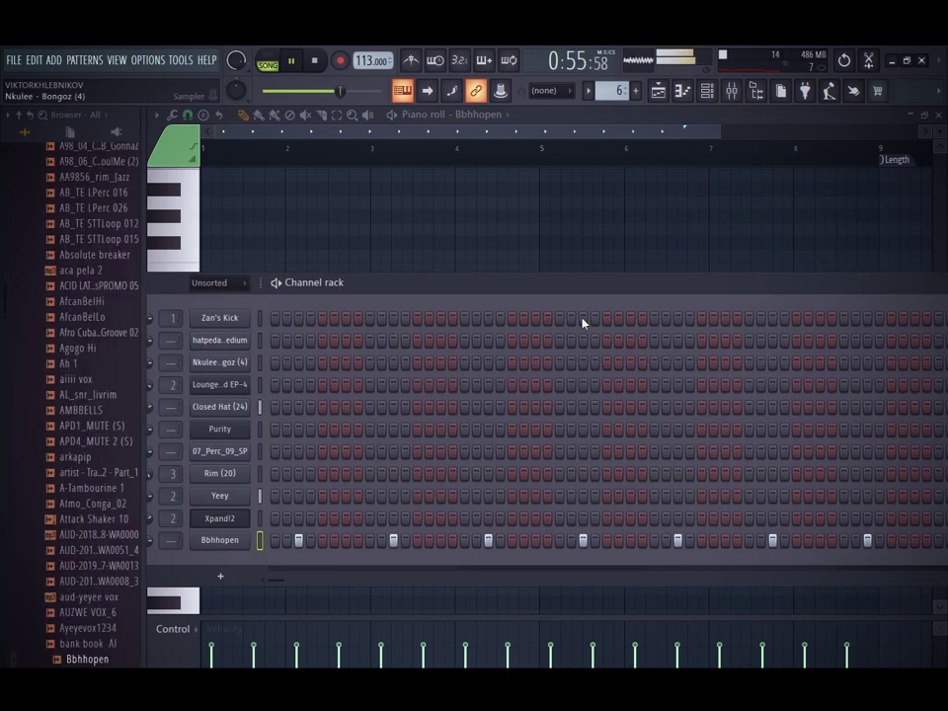
pyautogui.click(658, 91)
pyautogui.scroll(-20, 96, 318)
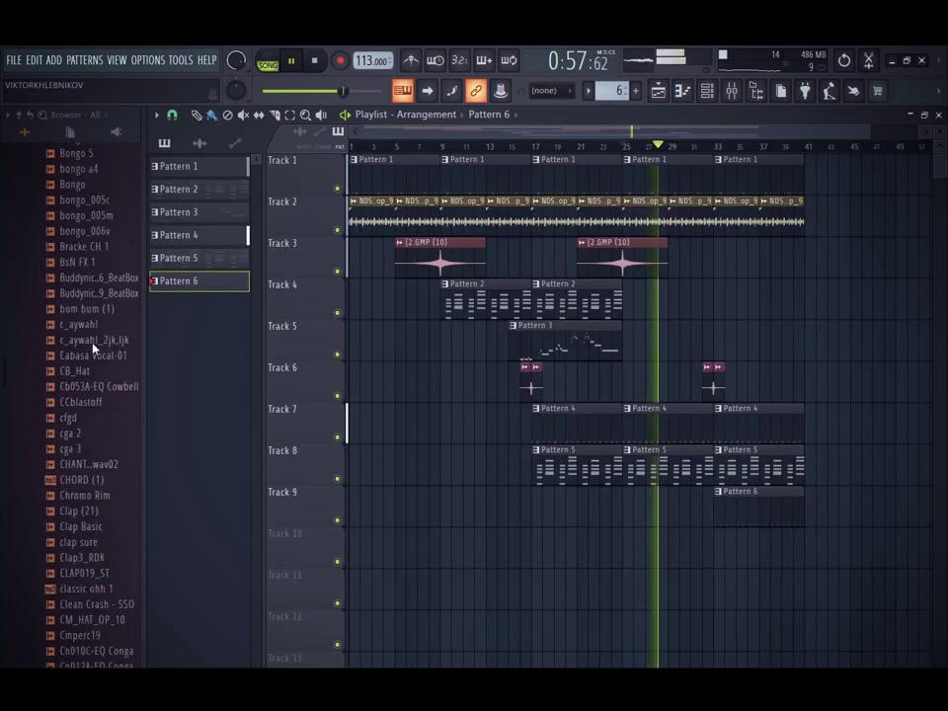
pyautogui.scroll(-20, 84, 335)
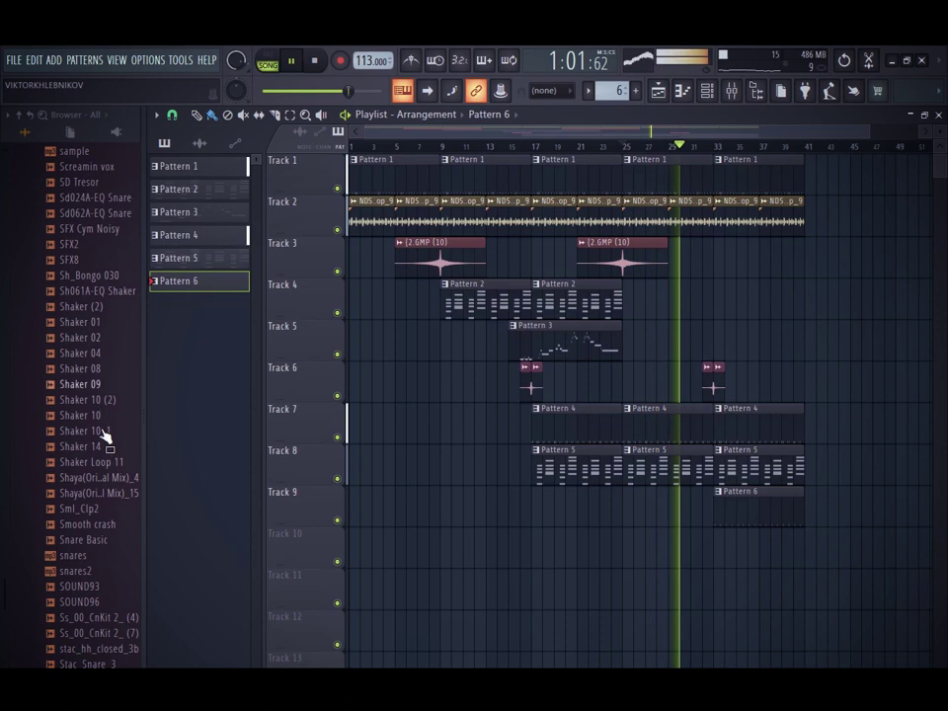
pyautogui.click(98, 447)
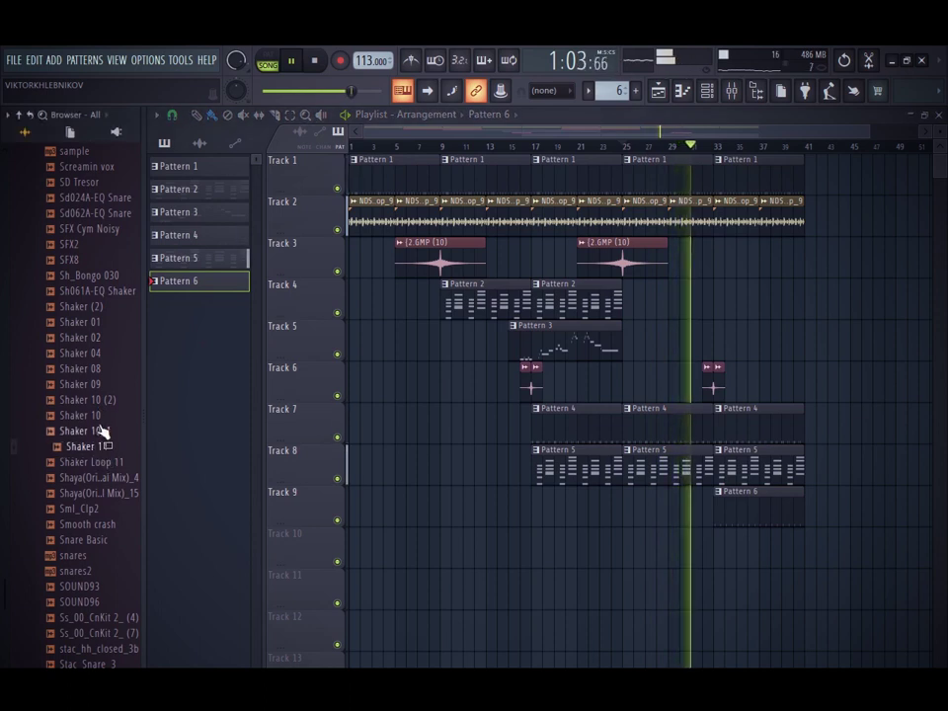
pyautogui.moveTo(761, 518); pyautogui.dragTo(703, 555)
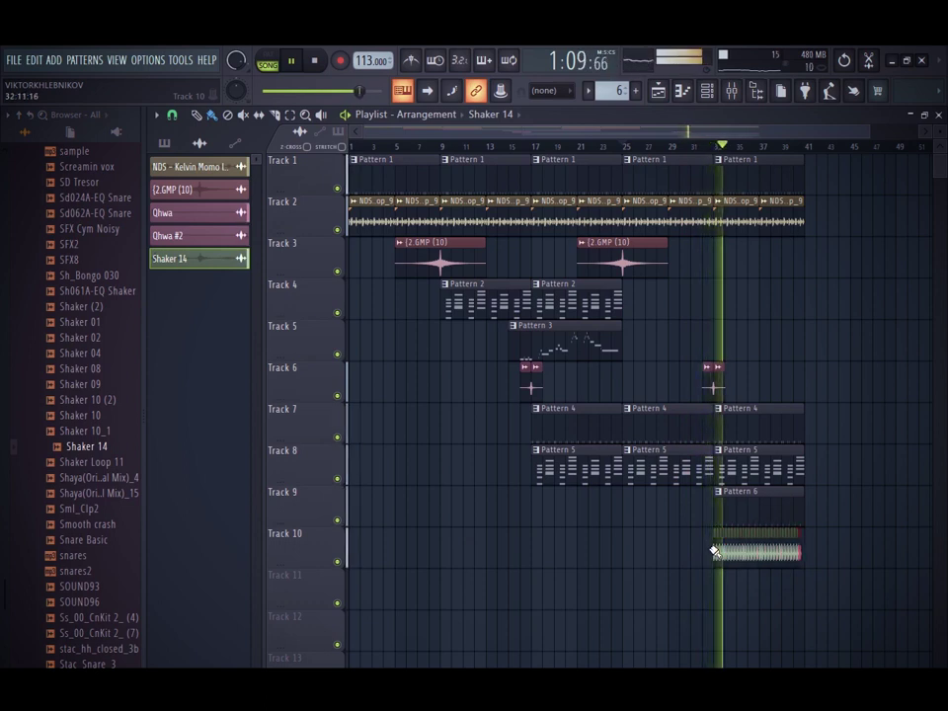
pyautogui.click(197, 259)
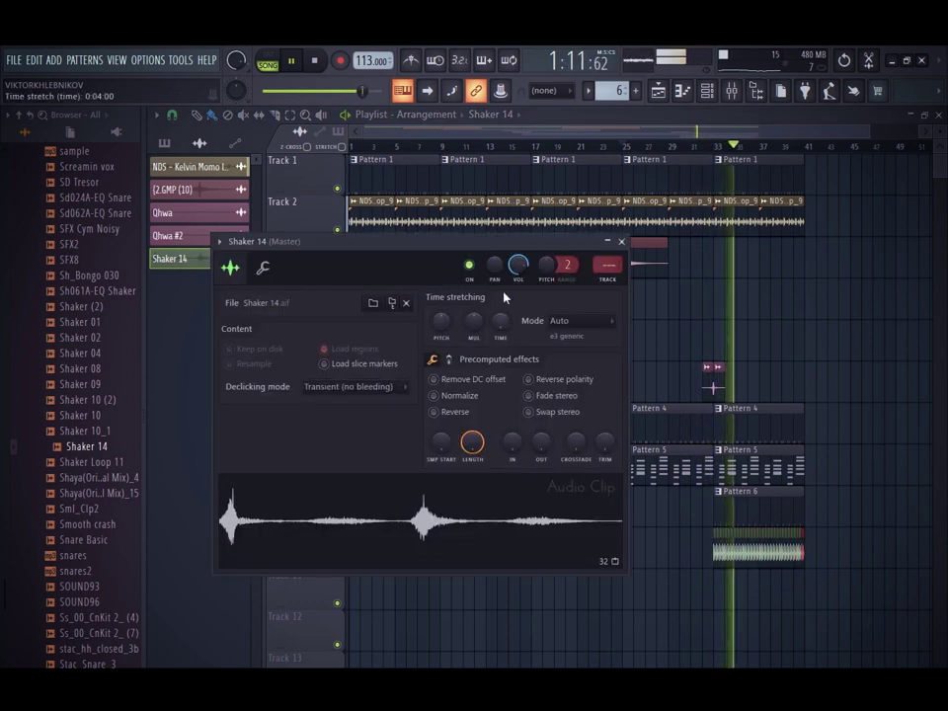
# In Pattern 6, duplicate the first Bbhhopen note a quarter bar on and delete all the notes after that pair
pyautogui.doubleClick(755, 515)
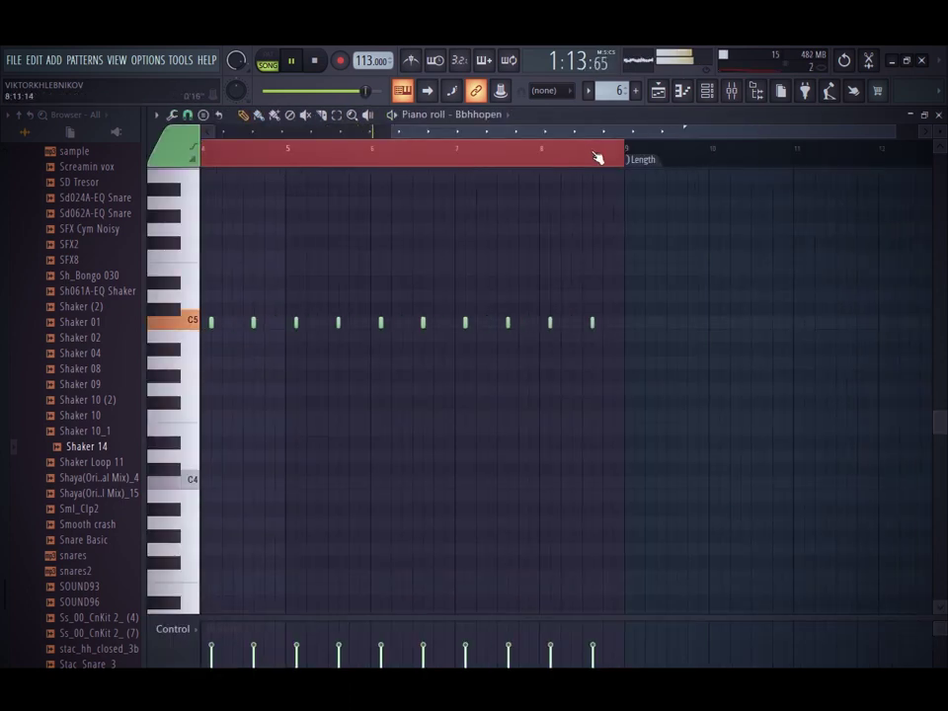
pyautogui.moveTo(605, 137); pyautogui.dragTo(415, 140)
pyautogui.moveTo(225, 160); pyautogui.dragTo(204, 158)
pyautogui.hotkey('ctrl', 'b')
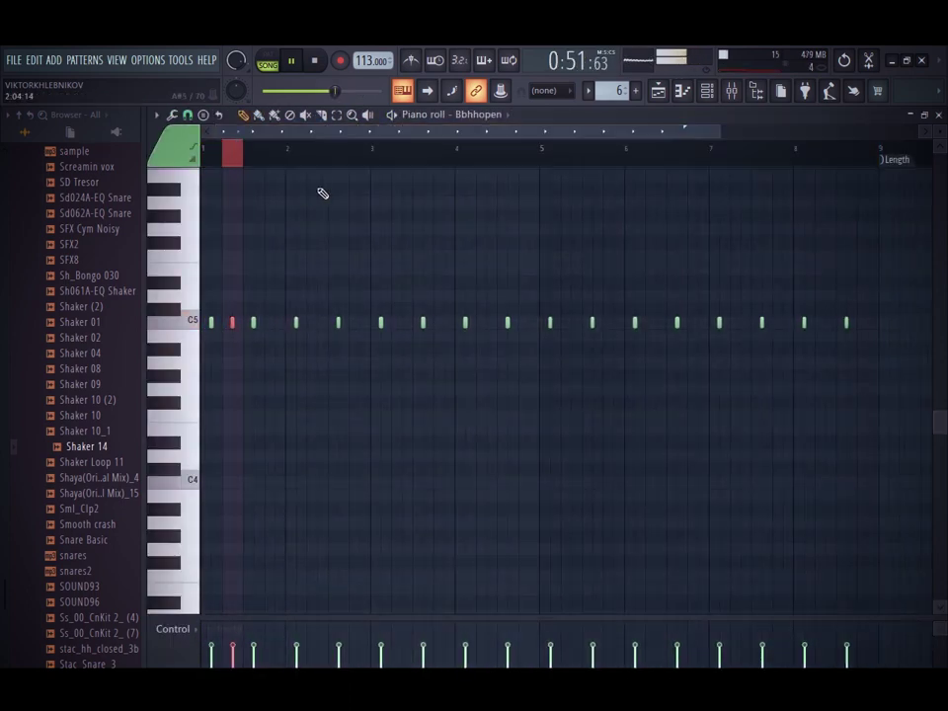
pyautogui.moveTo(863, 309); pyautogui.dragTo(255, 409)
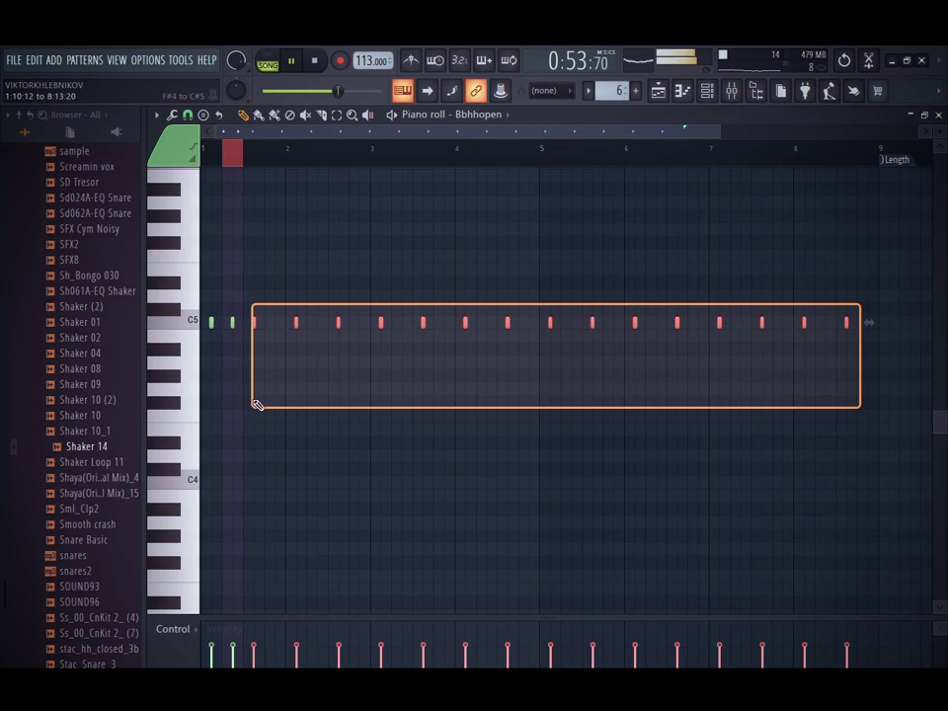
pyautogui.press('Delete')
# Repeat the Bbhhopen C5 note every quarter bar up to the end of bar 8
pyautogui.hotkey('ctrl', 'b')
pyautogui.hotkey('ctrl', 'b')
pyautogui.hotkey('ctrl', 'b')
pyautogui.hotkey('ctrl', 'b')
pyautogui.hotkey('ctrl', 'b')
pyautogui.hotkey('ctrl', 'b')
pyautogui.hotkey('ctrl', 'b')
pyautogui.hotkey('ctrl', 'b')
pyautogui.hotkey('ctrl', 'b')
pyautogui.hotkey('ctrl', 'b')
pyautogui.hotkey('ctrl', 'b')
pyautogui.hotkey('ctrl', 'b')
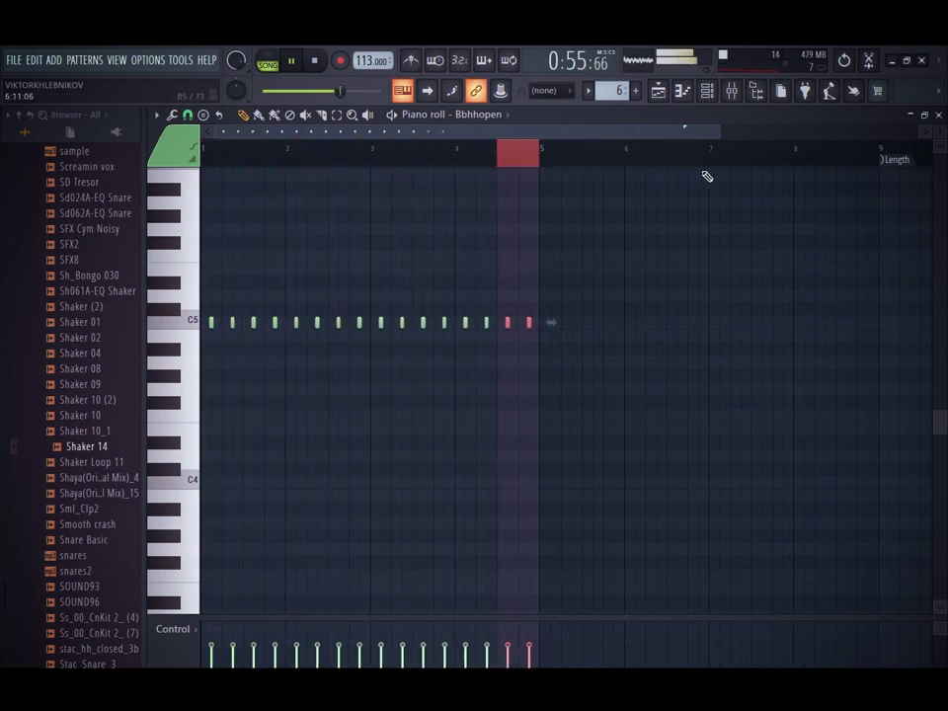
pyautogui.hotkey('ctrl', 'b')
pyautogui.hotkey('ctrl', 'b')
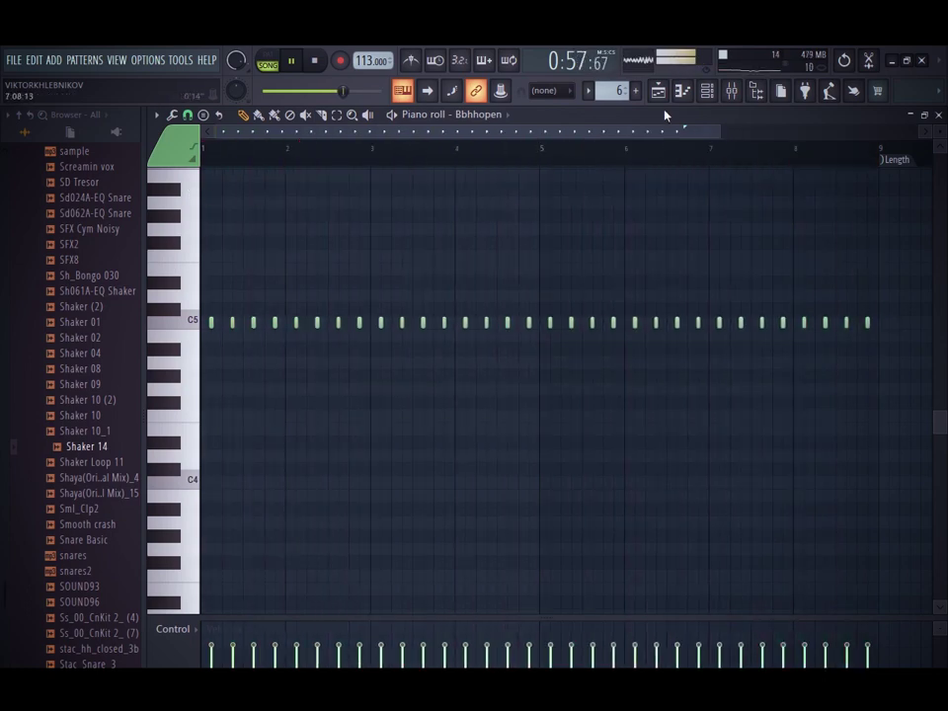
# Create Pattern 7, place an eight-bar clip of it on Track 11 at bar 33, and show its channels
pyautogui.click(659, 91)
pyautogui.scroll(1, 614, 90)
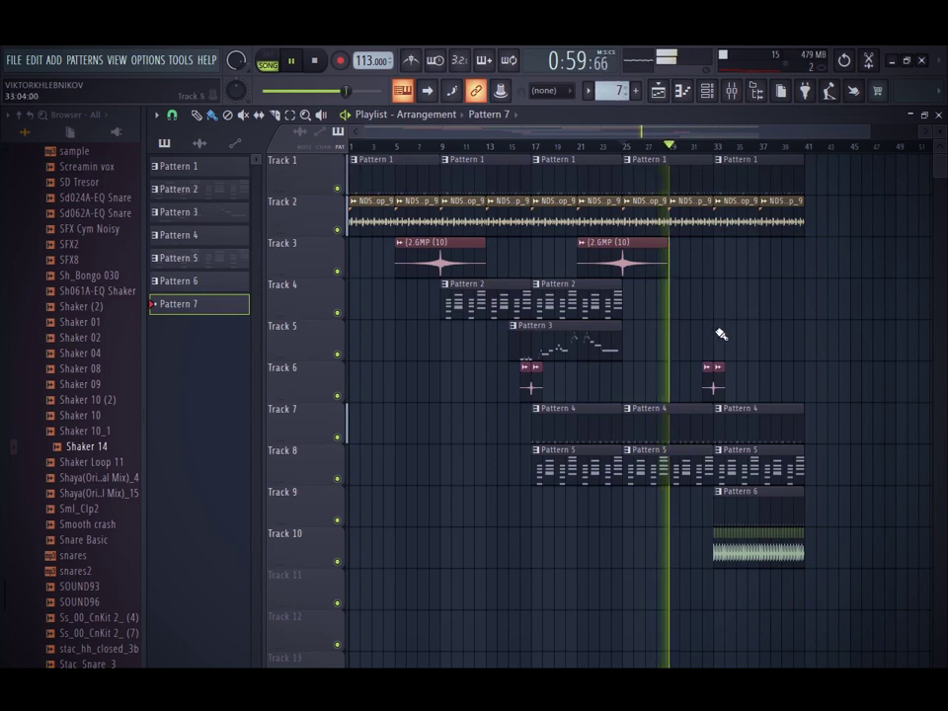
pyautogui.rightClick(728, 337)
pyautogui.rightClick(721, 345)
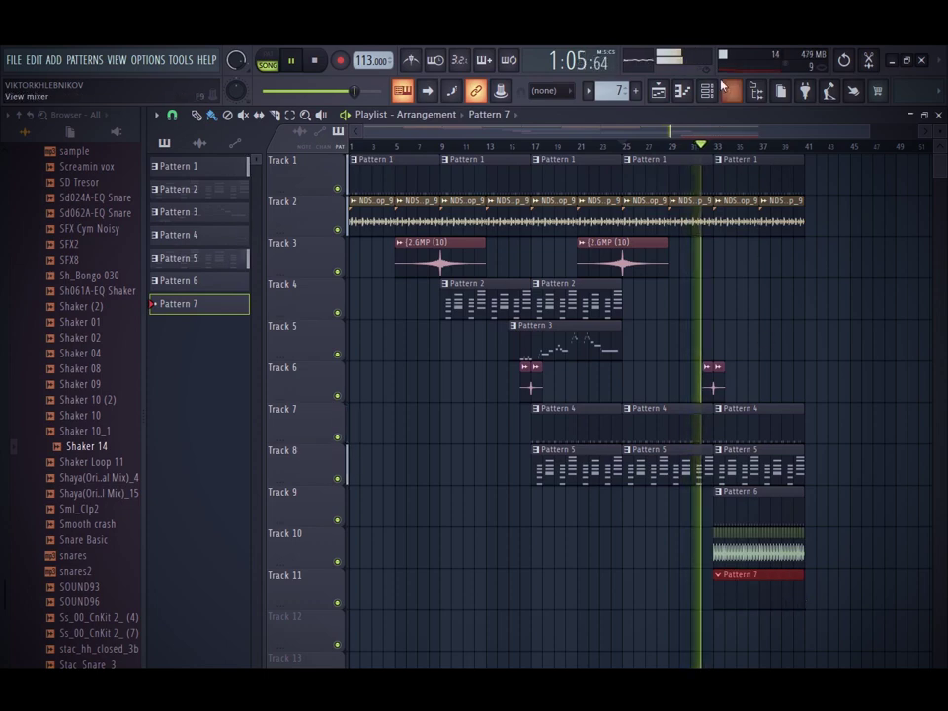
pyautogui.press('F6')
pyautogui.press('F6')
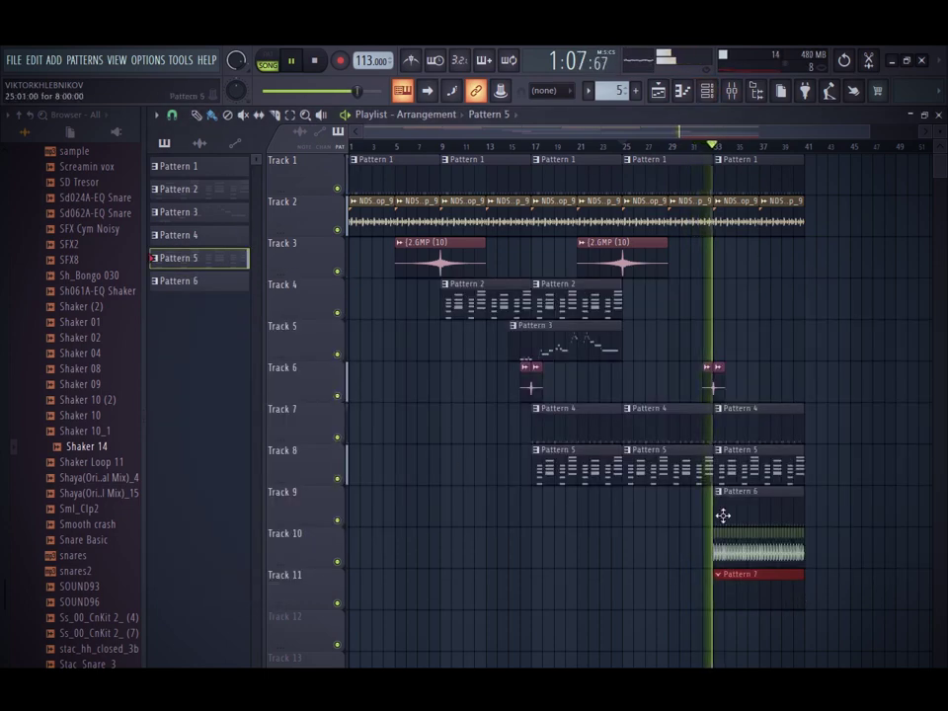
pyautogui.click(744, 584)
pyautogui.press('F6')
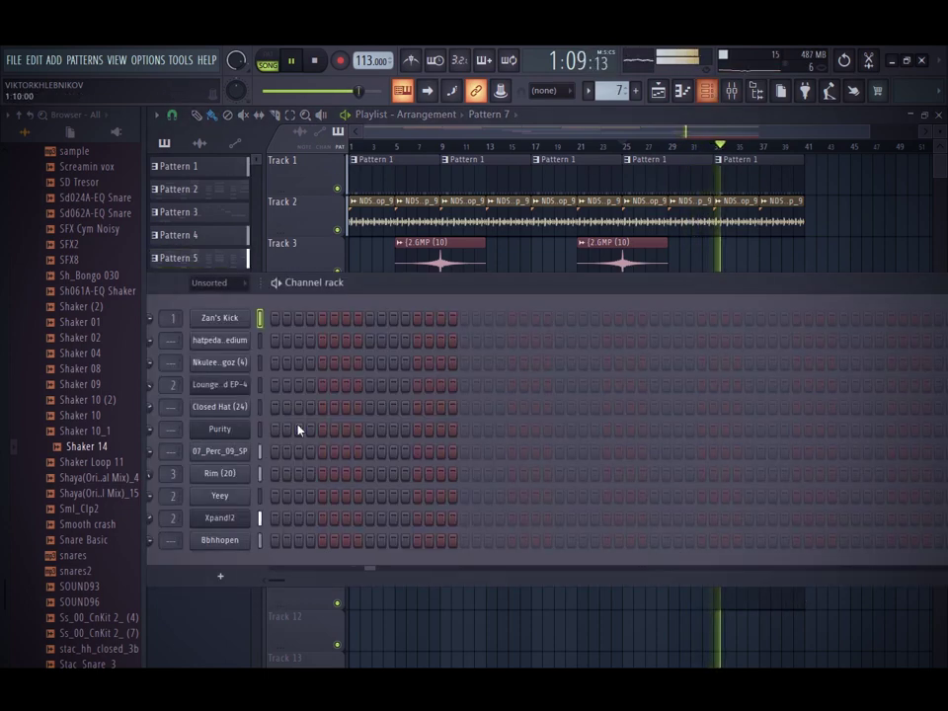
pyautogui.click(240, 578)
pyautogui.click(200, 546)
pyautogui.click(217, 579)
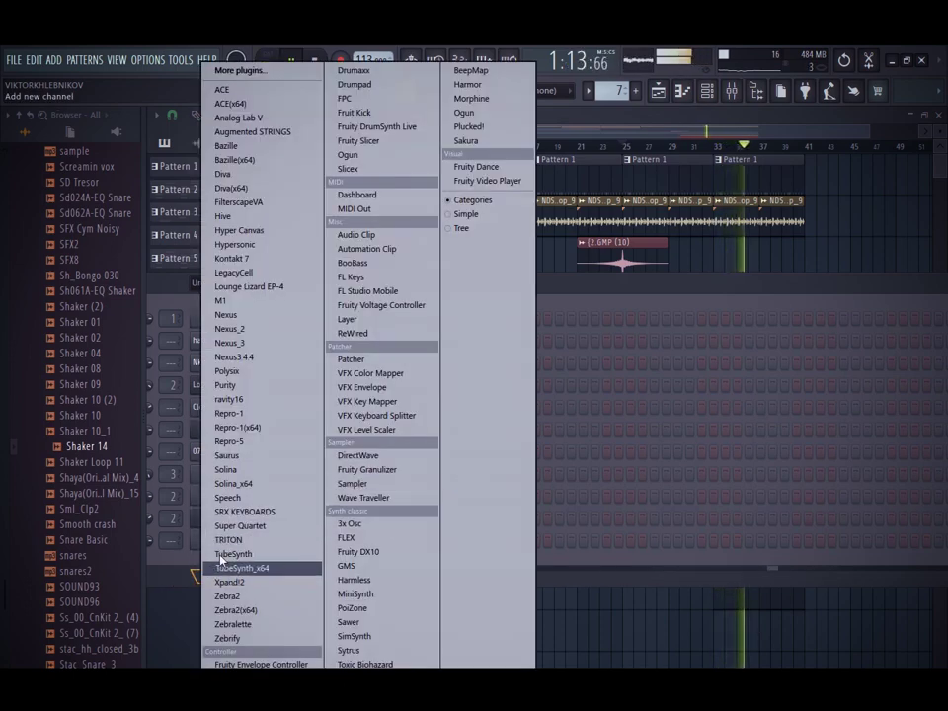
pyautogui.click(168, 575)
# Move playback to bar 25 and copy the Pattern 7 clip to bar 25 on Track 11
pyautogui.click(623, 147)
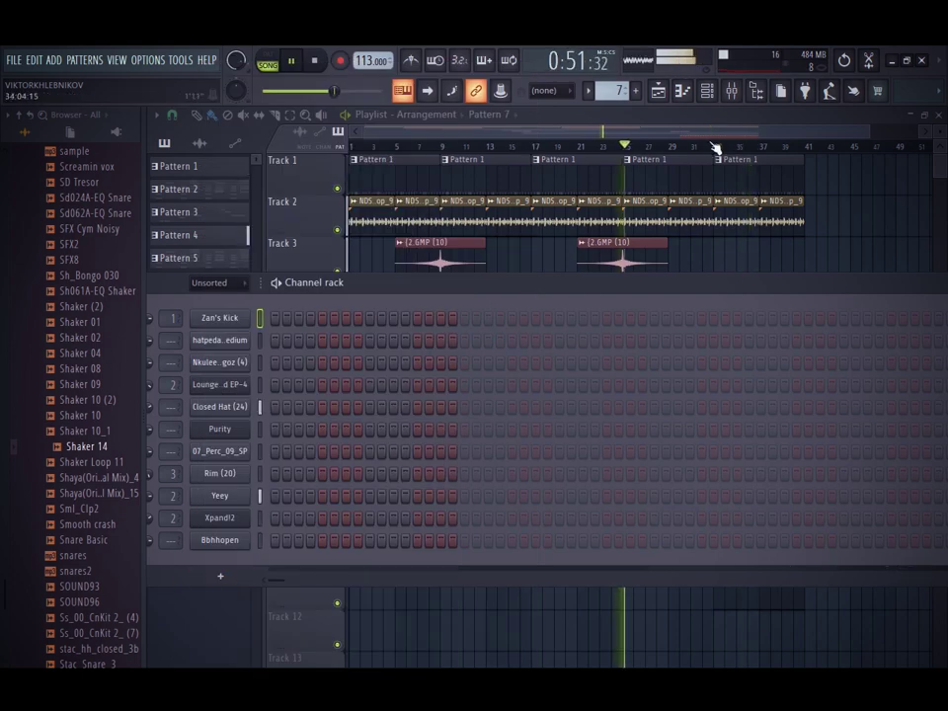
pyautogui.press('F6')
pyautogui.moveTo(744, 587); pyautogui.dragTo(657, 590)
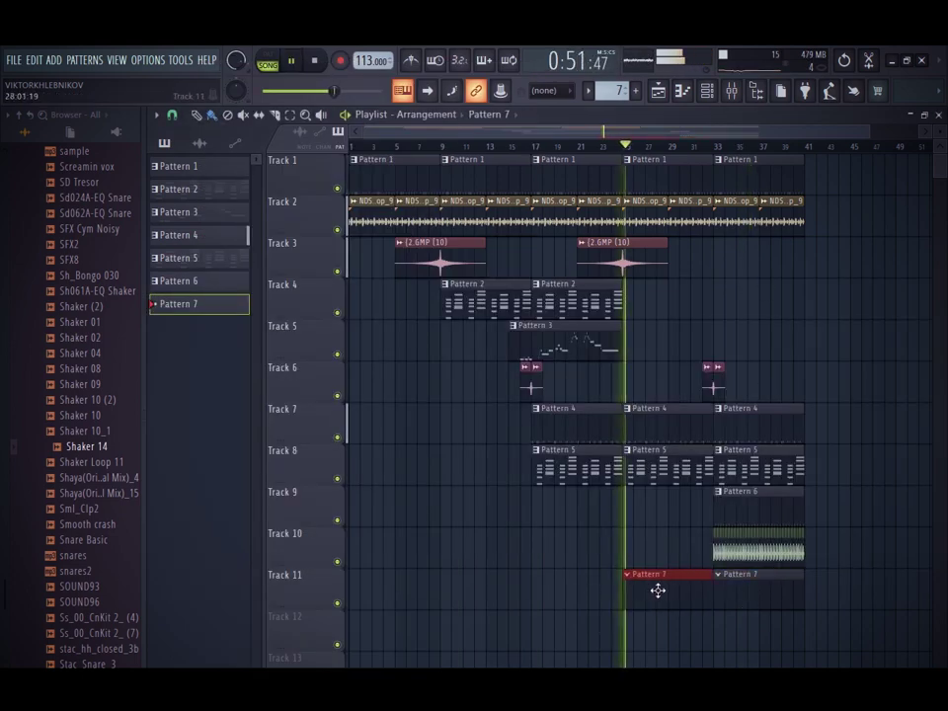
# Try PoiZone as a new instrument, settle on a MiniSynth channel instead, and open its piano roll
pyautogui.click(707, 90)
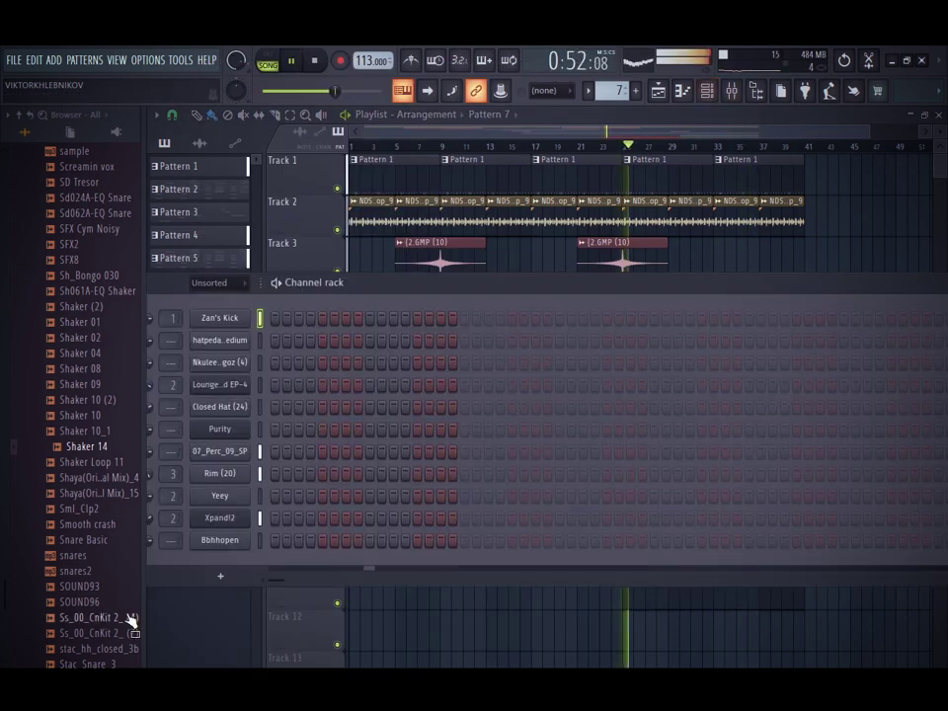
pyautogui.click(214, 578)
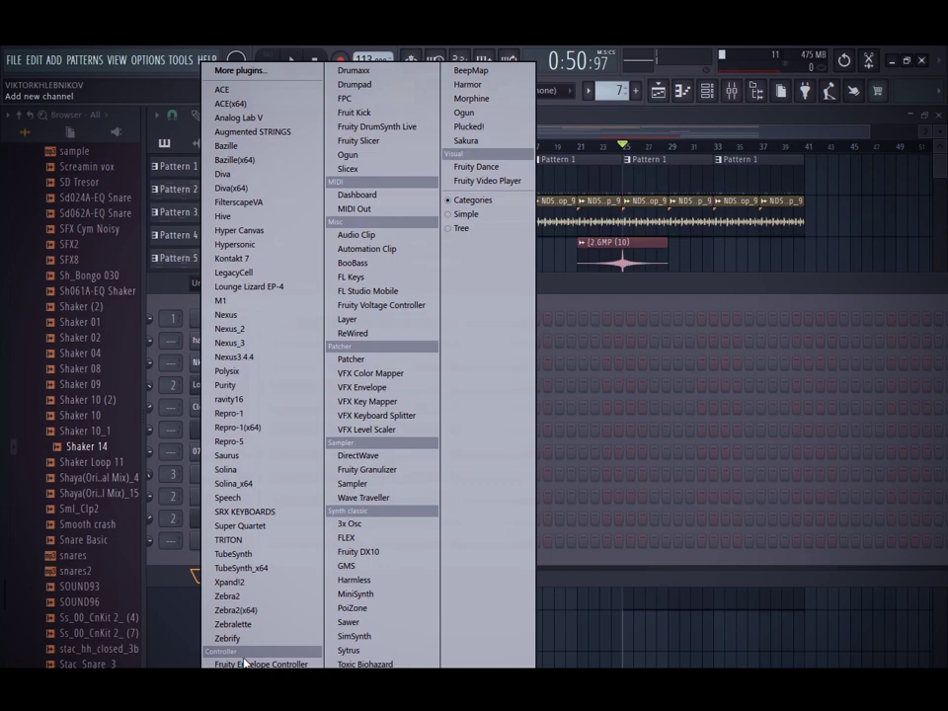
pyautogui.click(373, 607)
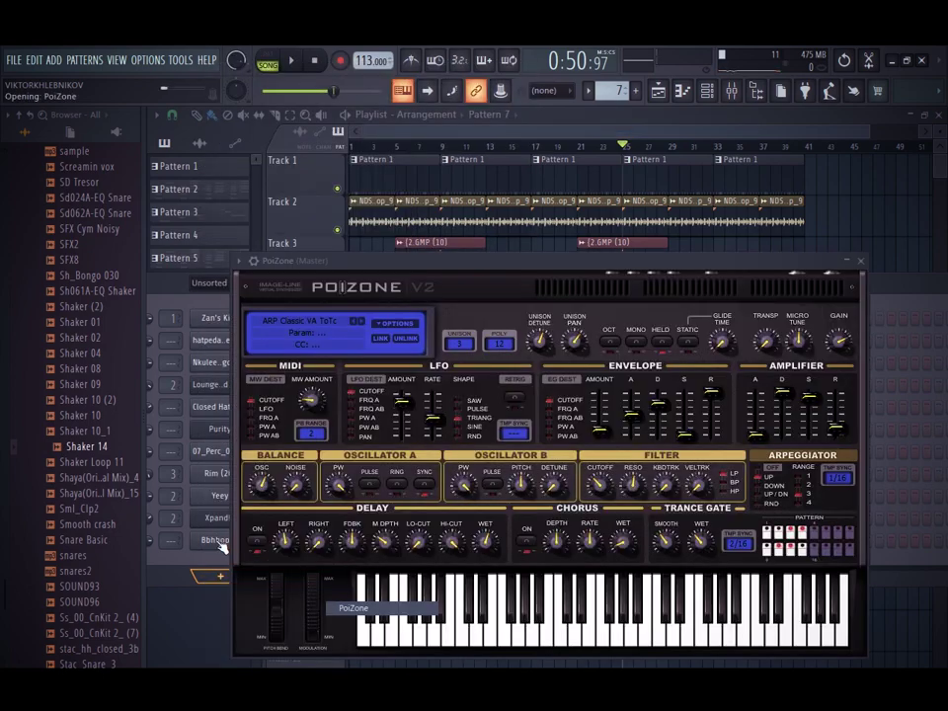
pyautogui.rightClick(238, 571)
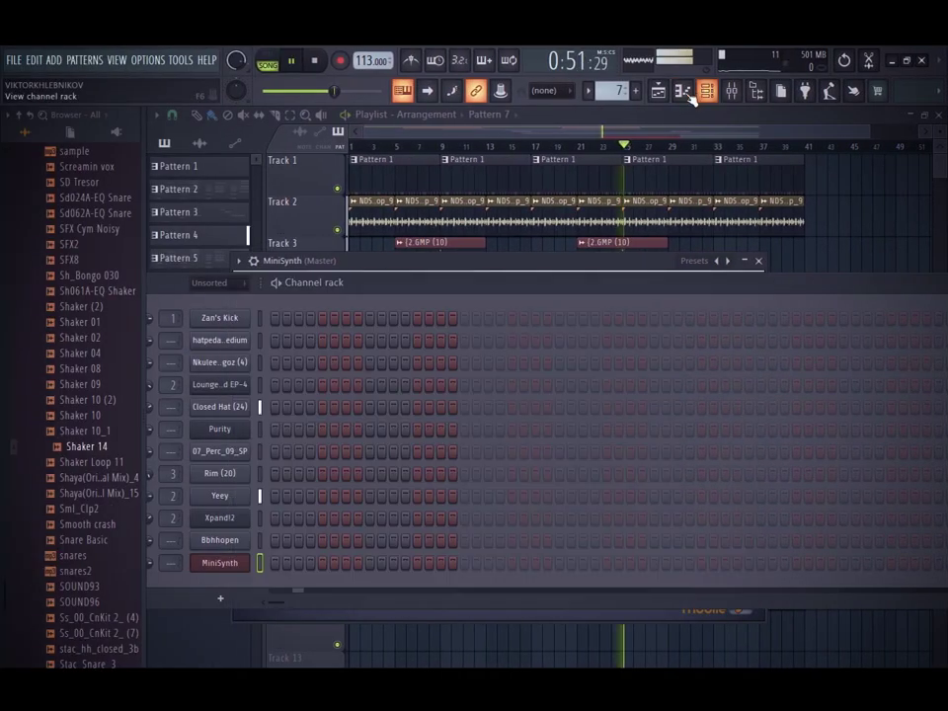
pyautogui.click(682, 91)
pyautogui.press('space')
pyautogui.click(205, 416)
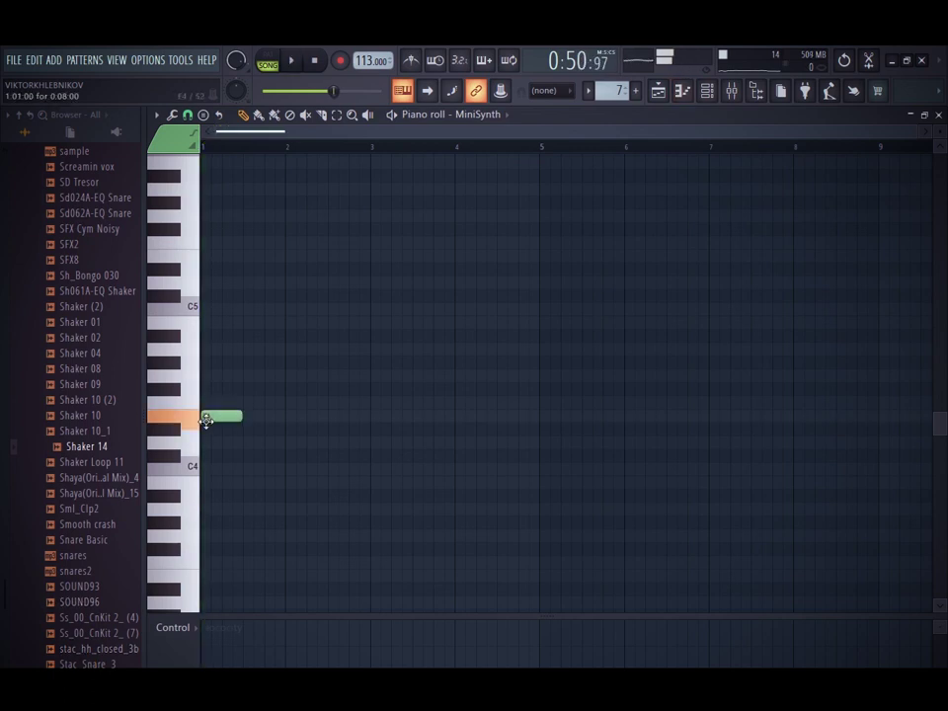
pyautogui.rightClick(234, 456)
pyautogui.press('space')
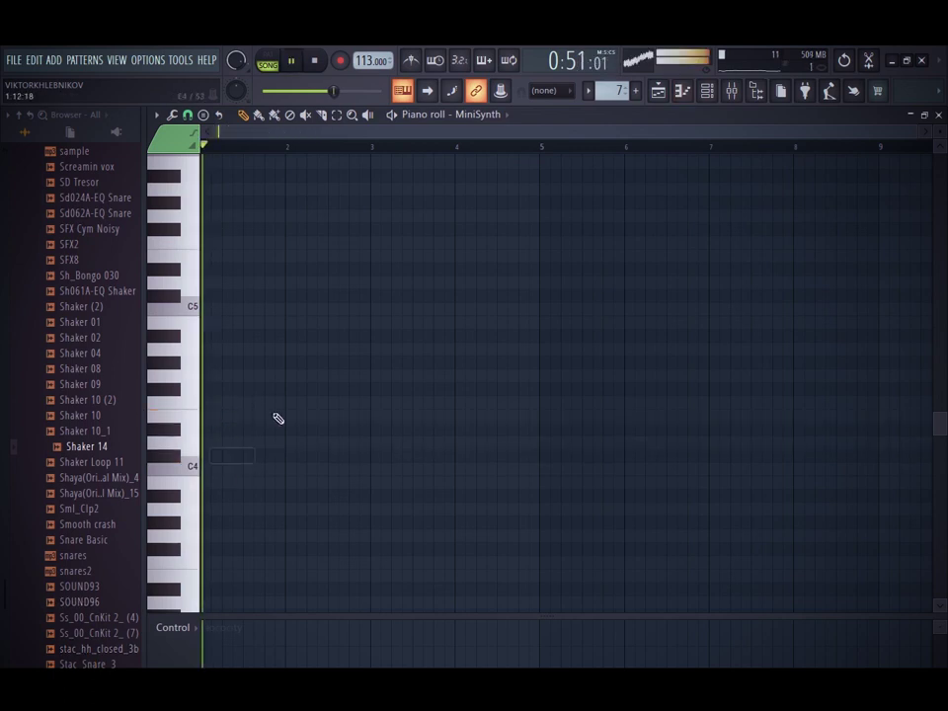
pyautogui.hotkey('alt', 'x')
pyautogui.press('space')
pyautogui.press('space')
pyautogui.click(507, 475)
pyautogui.press('space')
pyautogui.press('space')
pyautogui.press('space')
pyautogui.hotkey('alt', 'x')
pyautogui.press('space')
pyautogui.click(506, 475)
pyautogui.press('space')
pyautogui.press('space')
pyautogui.press('space')
pyautogui.press('space')
# Draw a one-step C#4 note on beat 2 of bar 1 in the MiniSynth part
pyautogui.moveTo(924, 131); pyautogui.dragTo(520, 166)
pyautogui.press('space')
pyautogui.rightClick(250, 460)
pyautogui.press('space')
pyautogui.press('space')
pyautogui.moveTo(283, 467); pyautogui.dragTo(283, 455)
pyautogui.press('space')
# Add a second C#4 note at step 8 of bar 1 and stretch it to the start of bar 2, with no third note
pyautogui.click(346, 457)
pyautogui.rightClick(351, 460)
pyautogui.press('space')
pyautogui.press('space')
pyautogui.click(350, 456)
pyautogui.click(412, 456)
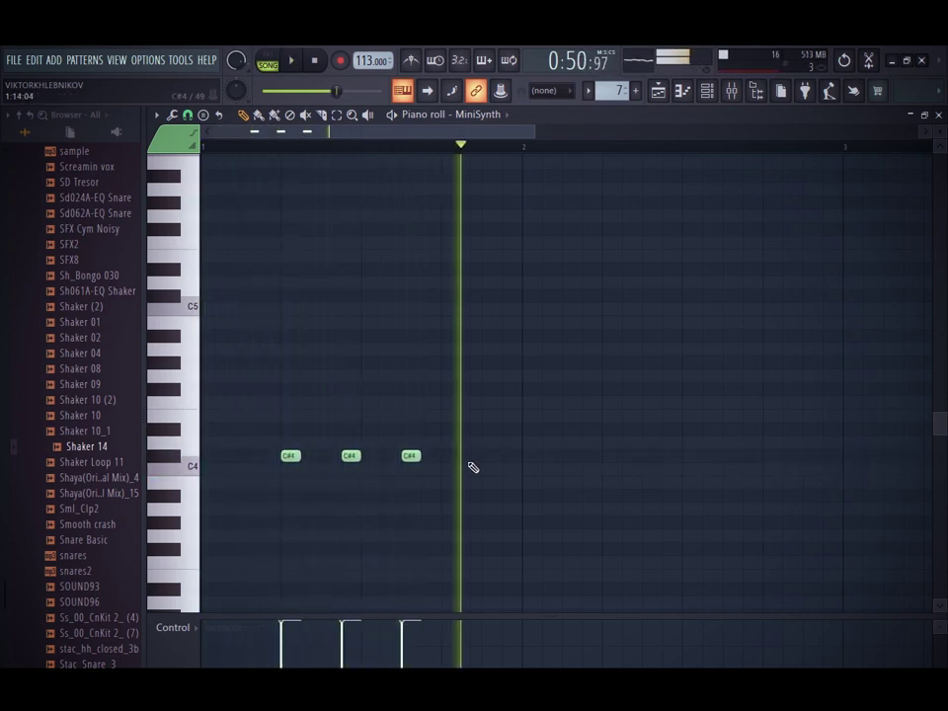
pyautogui.rightClick(414, 457)
pyautogui.moveTo(364, 454); pyautogui.dragTo(525, 455)
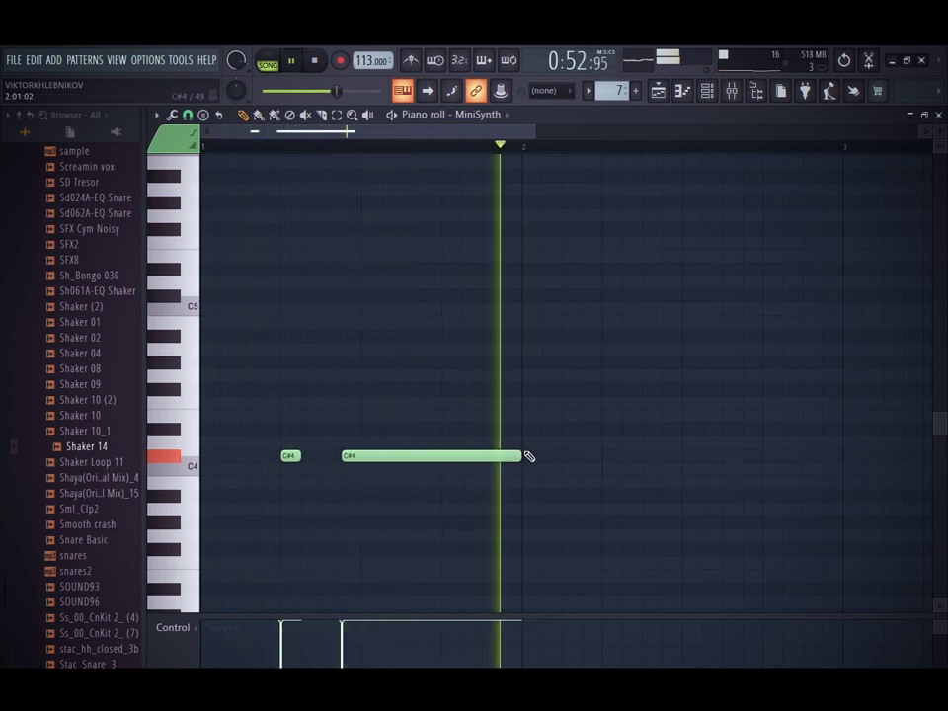
# Transpose both MiniSynth notes up three semitones to E4 and stop playback
pyautogui.press('Up')
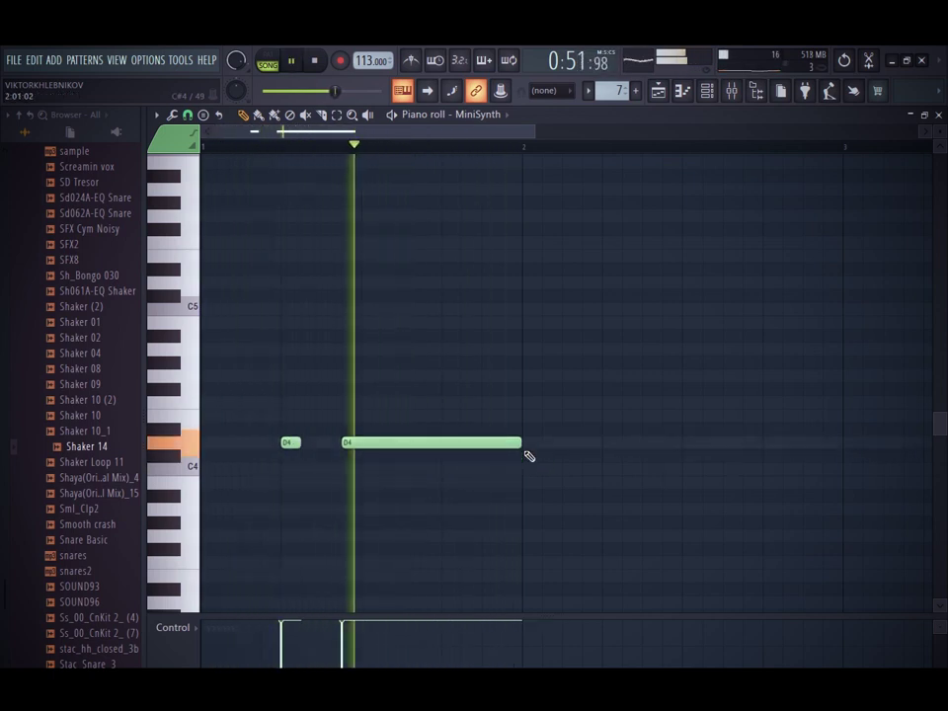
pyautogui.press('Up')
pyautogui.press('Up')
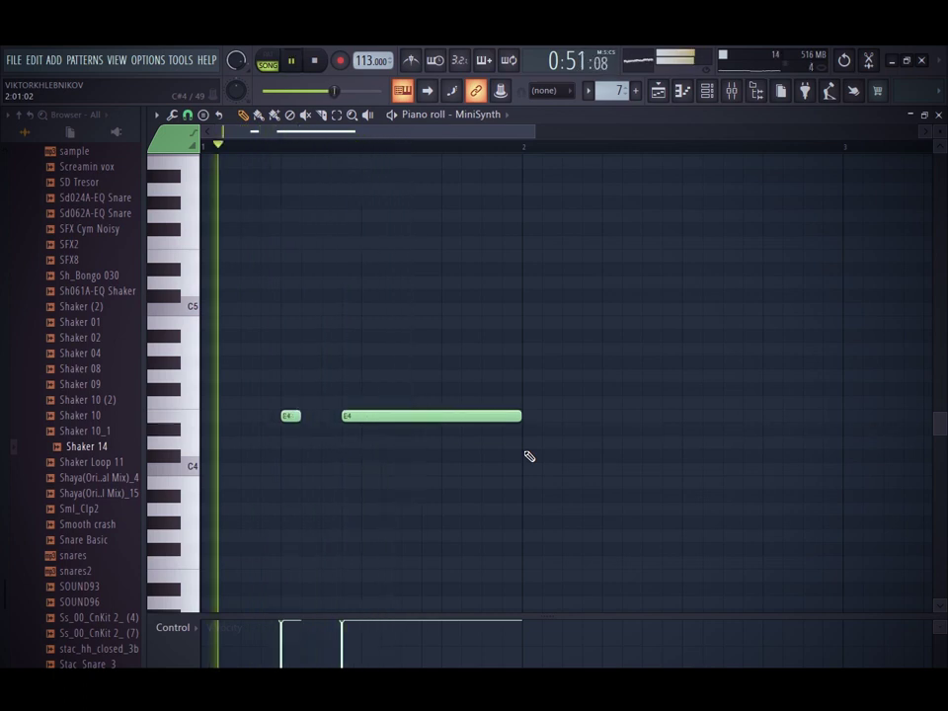
pyautogui.press('space')
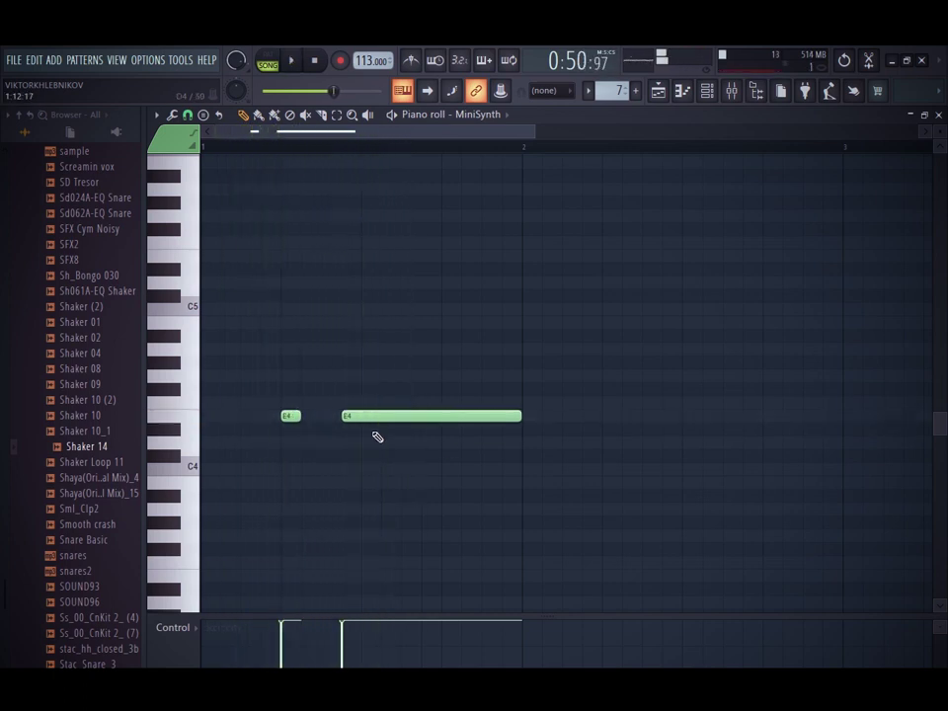
# Try a C4 note below the MiniSynth part, delete it, and transpose both existing notes down three semitones to C#4
pyautogui.click(282, 455)
pyautogui.rightClick(285, 455)
pyautogui.moveTo(281, 455); pyautogui.dragTo(280, 467)
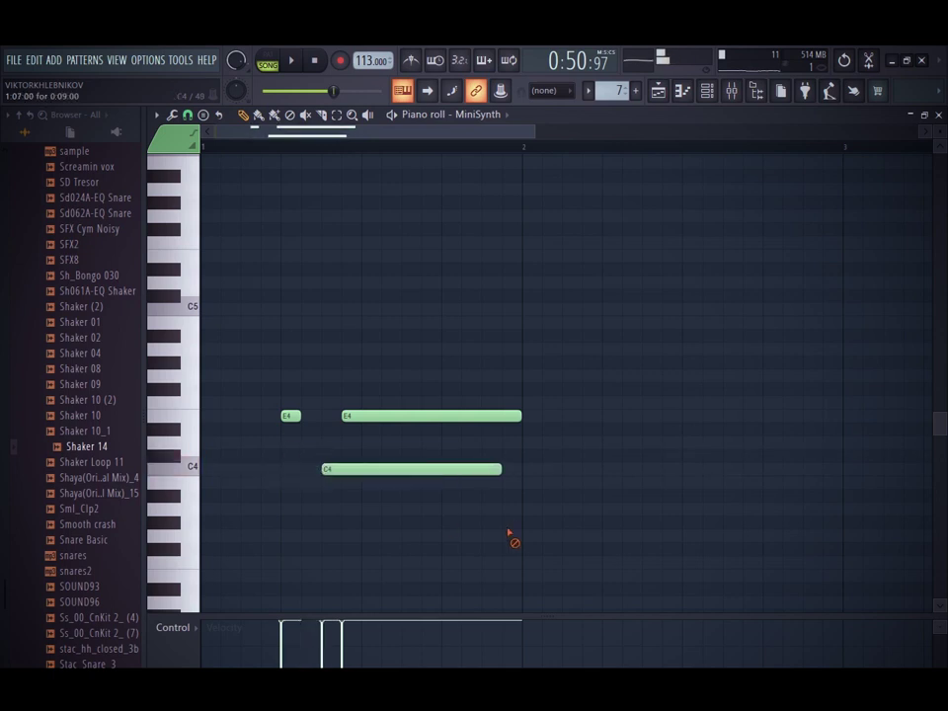
pyautogui.rightClick(489, 468)
pyautogui.press('Down')
pyautogui.press('Down')
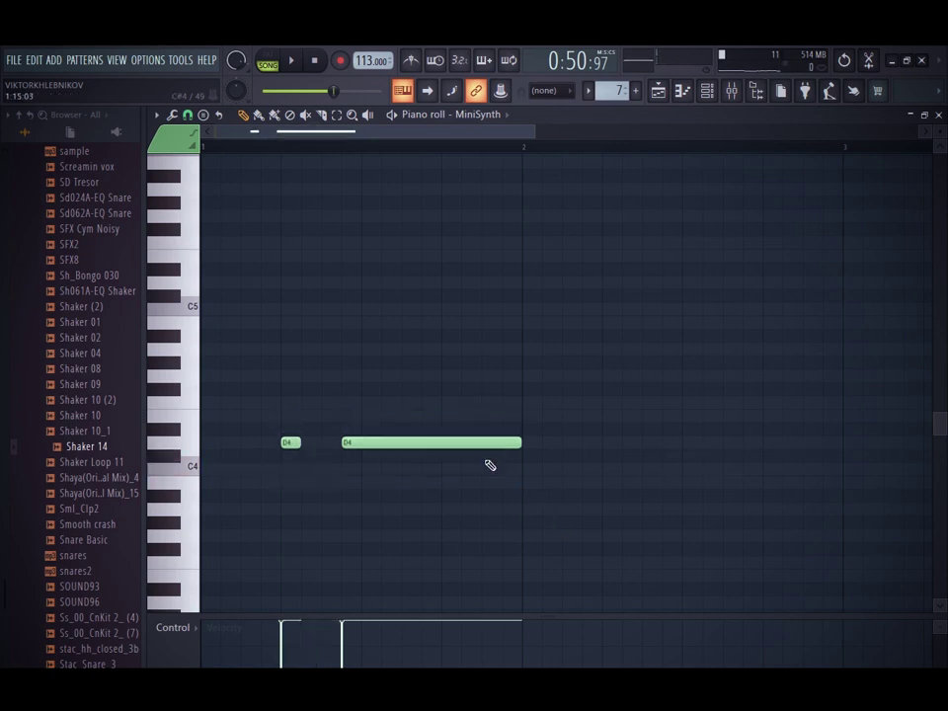
pyautogui.press('space')
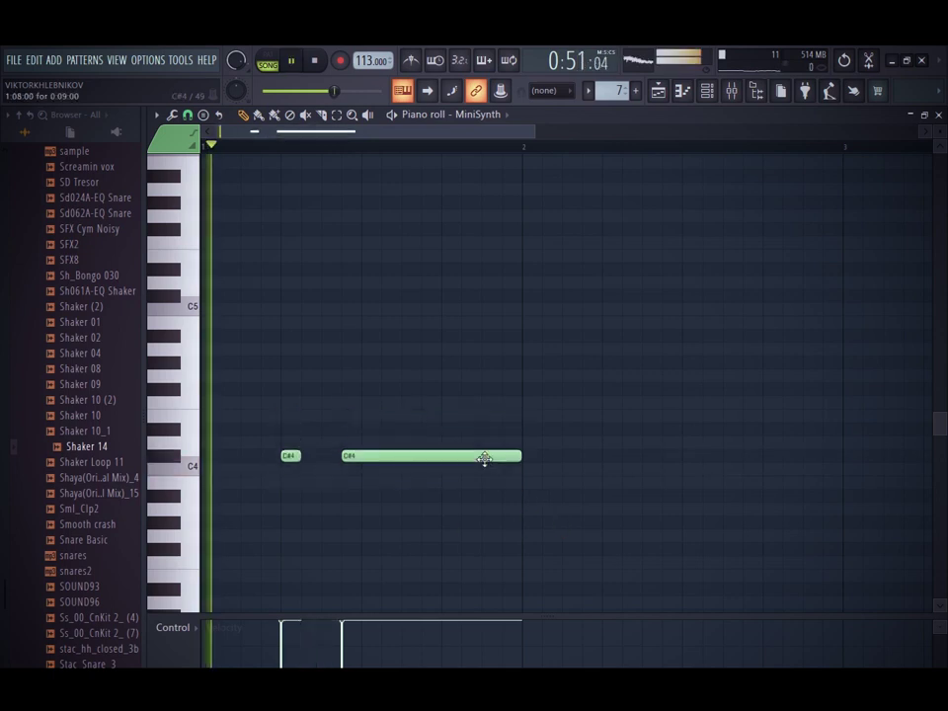
# Place a one-step D#4 note at the start of bar 2 in the MiniSynth part and play it back
pyautogui.click(706, 90)
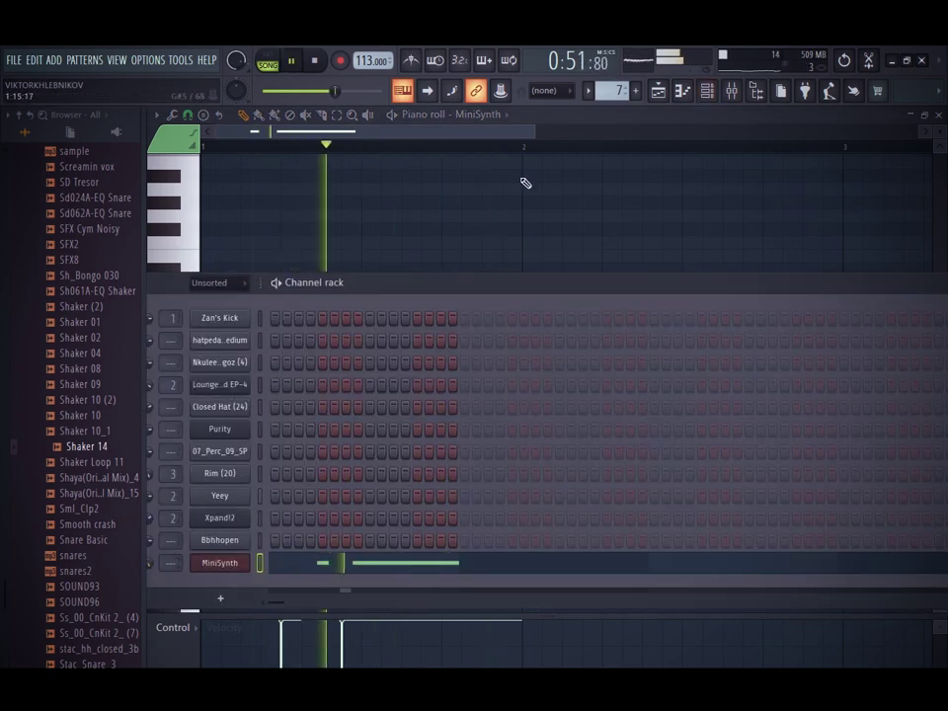
pyautogui.click(501, 136)
pyautogui.press('space')
pyautogui.click(519, 429)
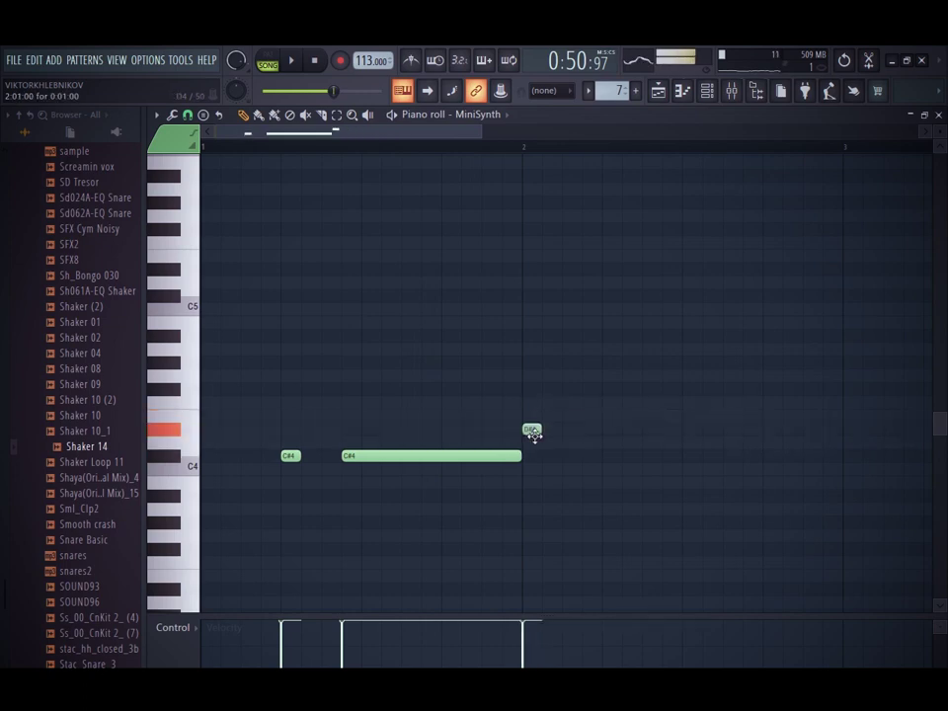
pyautogui.press('space')
pyautogui.press('space')
pyautogui.press('space')
# Place a second D#4 note just after the first in bar 2, followed by an E4 note
pyautogui.moveTo(571, 428); pyautogui.dragTo(547, 427)
pyautogui.click(570, 415)
pyautogui.press('space')
pyautogui.press('space')
pyautogui.click(594, 379)
pyautogui.rightClick(593, 381)
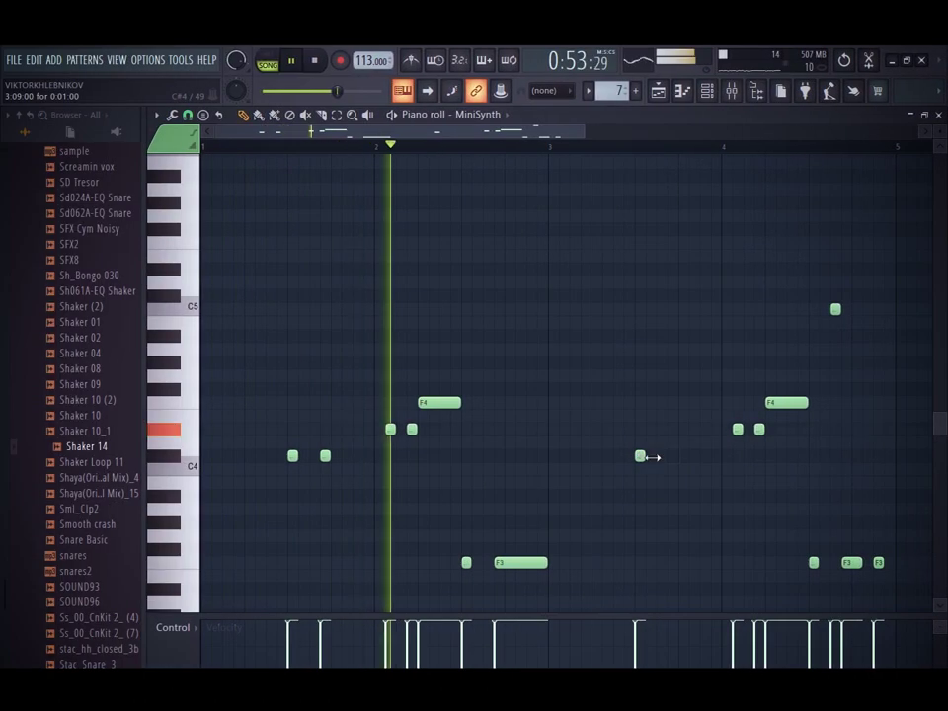
# Lengthen the C#4 note in bar 3 to three steps and add another three-step C#4 at the end of that bar
pyautogui.moveTo(649, 457); pyautogui.dragTo(667, 457)
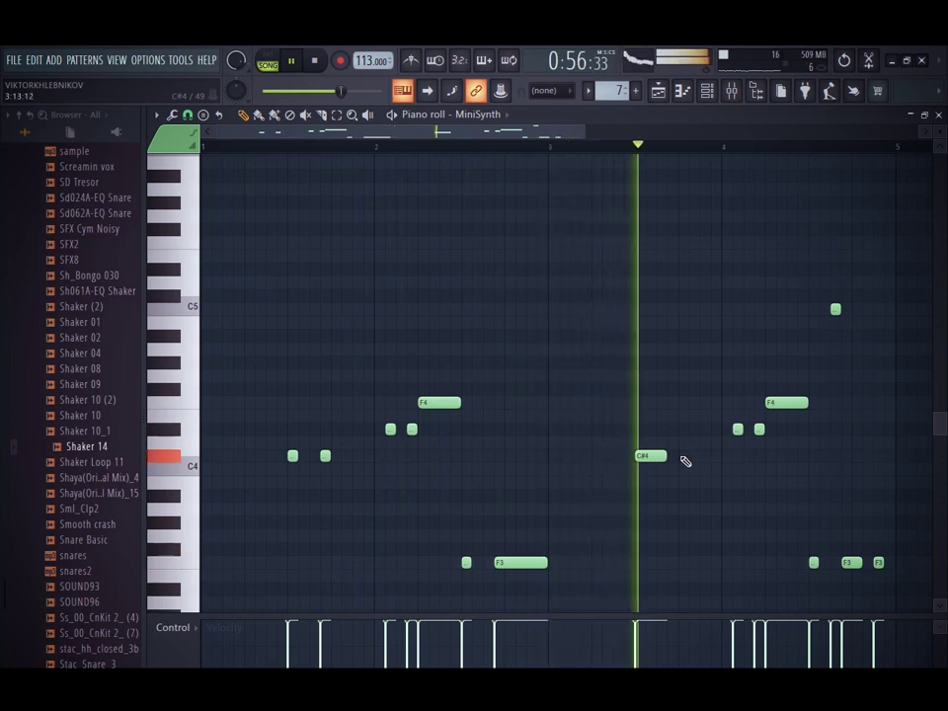
pyautogui.click(692, 456)
pyautogui.press('space')
pyautogui.moveTo(691, 456); pyautogui.dragTo(698, 455)
pyautogui.press('space')
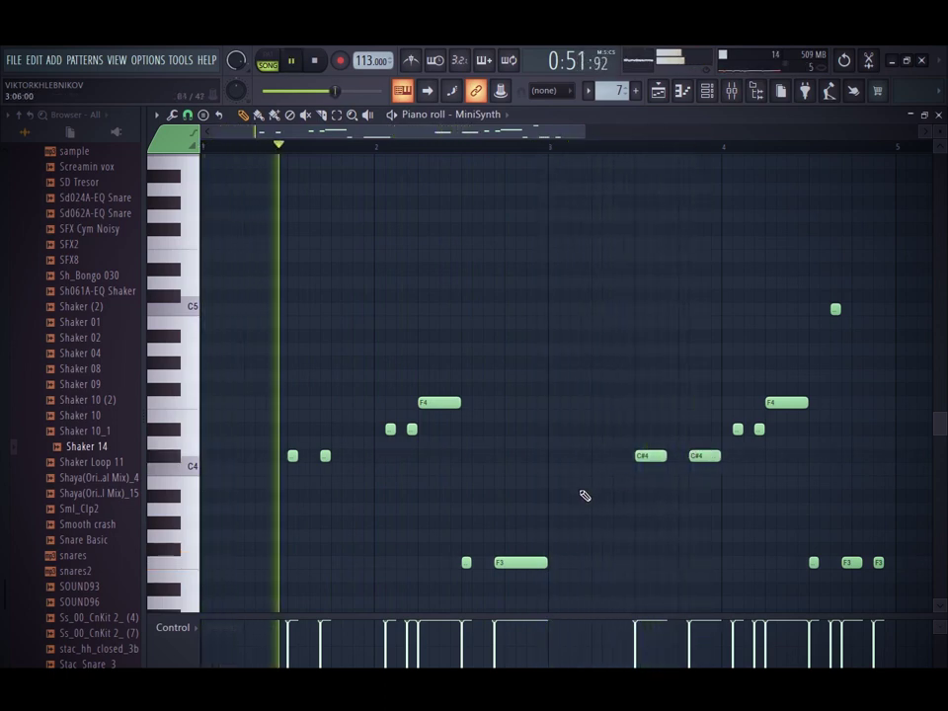
pyautogui.click(719, 268)
pyautogui.rightClick(730, 268)
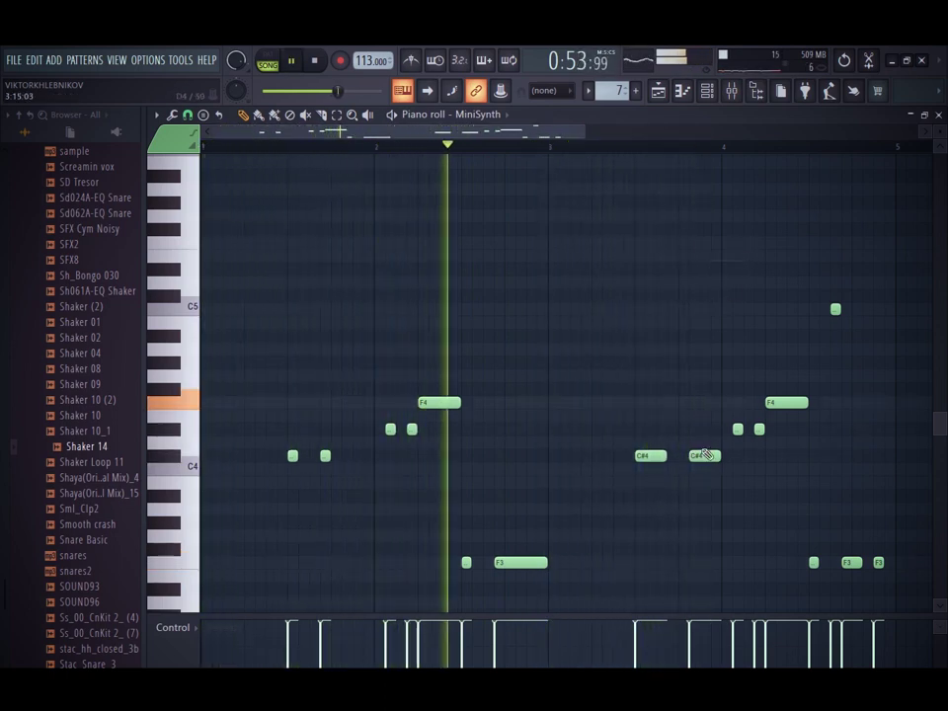
# Start the second C#4 in bar 3 one step later and shorten both C#4 notes in that bar to one step
pyautogui.moveTo(713, 460); pyautogui.dragTo(724, 455)
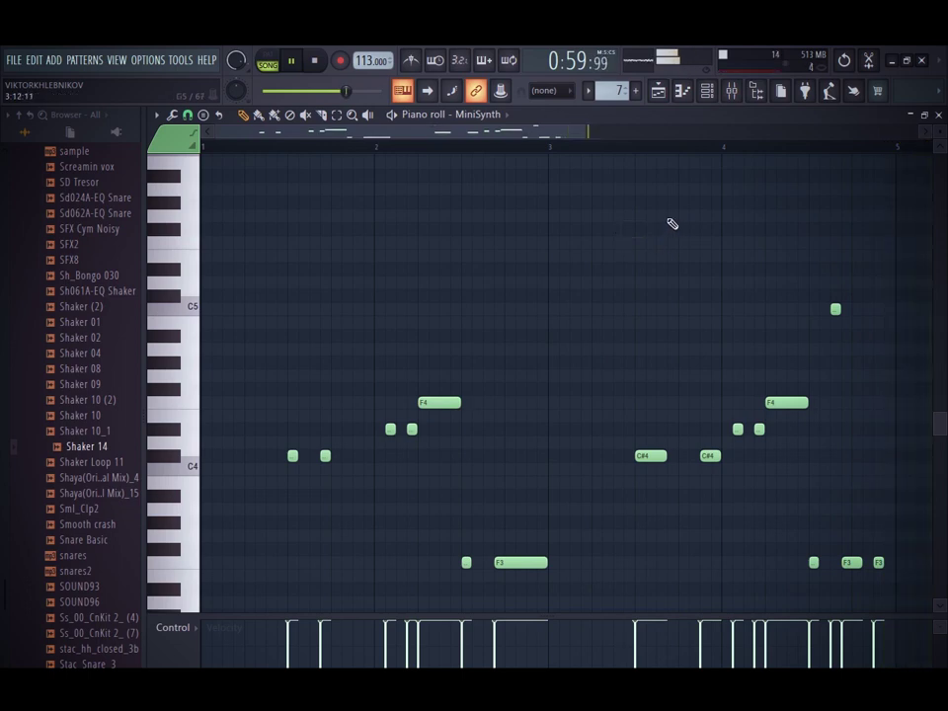
pyautogui.click(579, 362)
pyautogui.rightClick(590, 365)
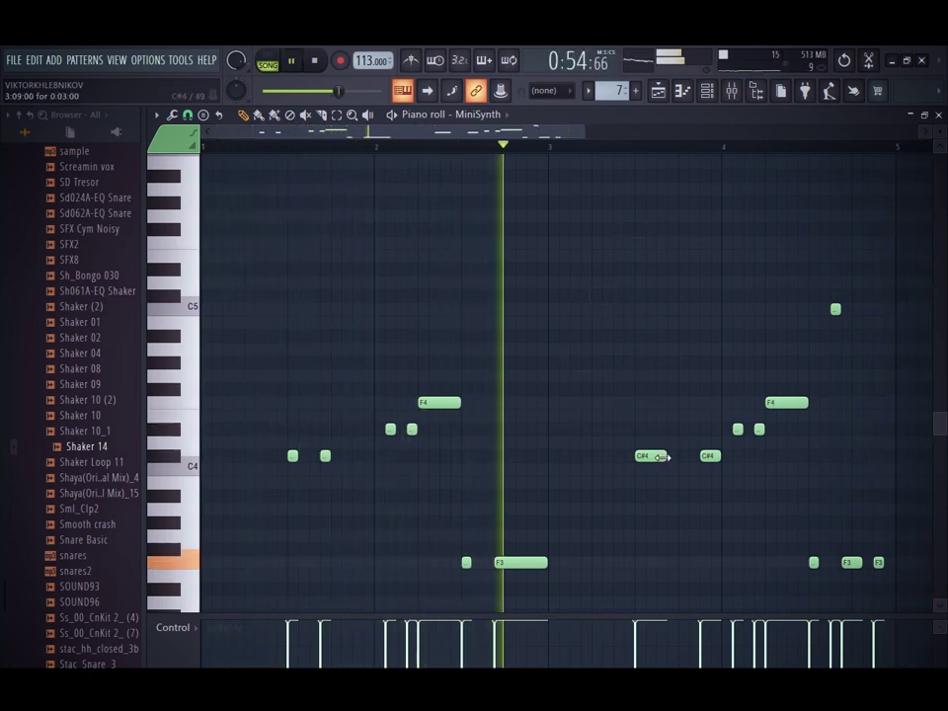
pyautogui.moveTo(665, 457); pyautogui.dragTo(643, 455)
pyautogui.rightClick(700, 461)
pyautogui.click(702, 457)
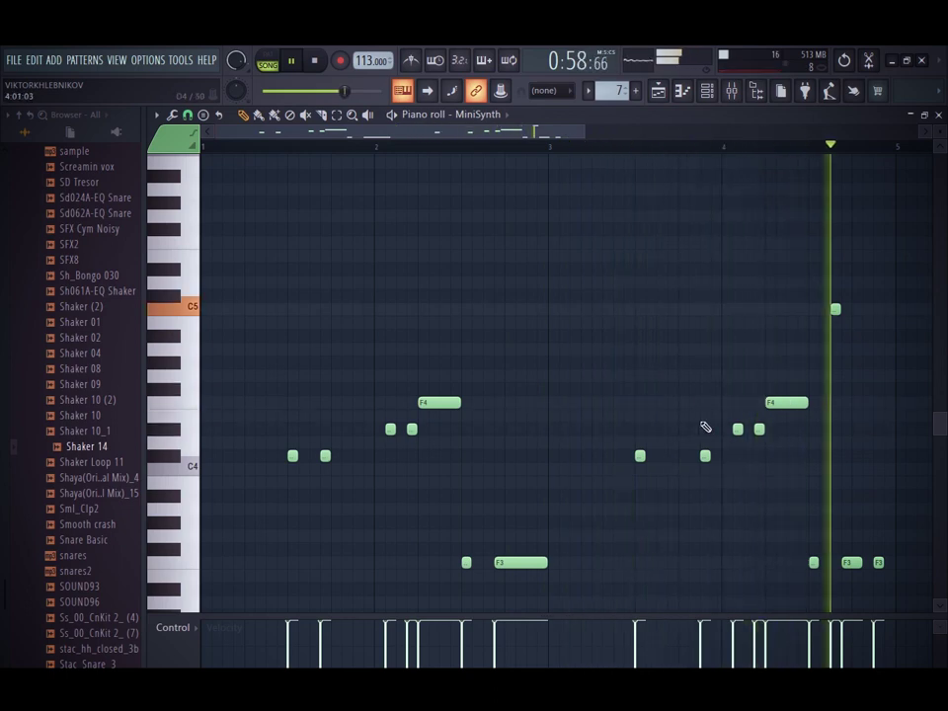
# Duplicate the four-bar MiniSynth phrase into bars 5 to 8
pyautogui.click(713, 94)
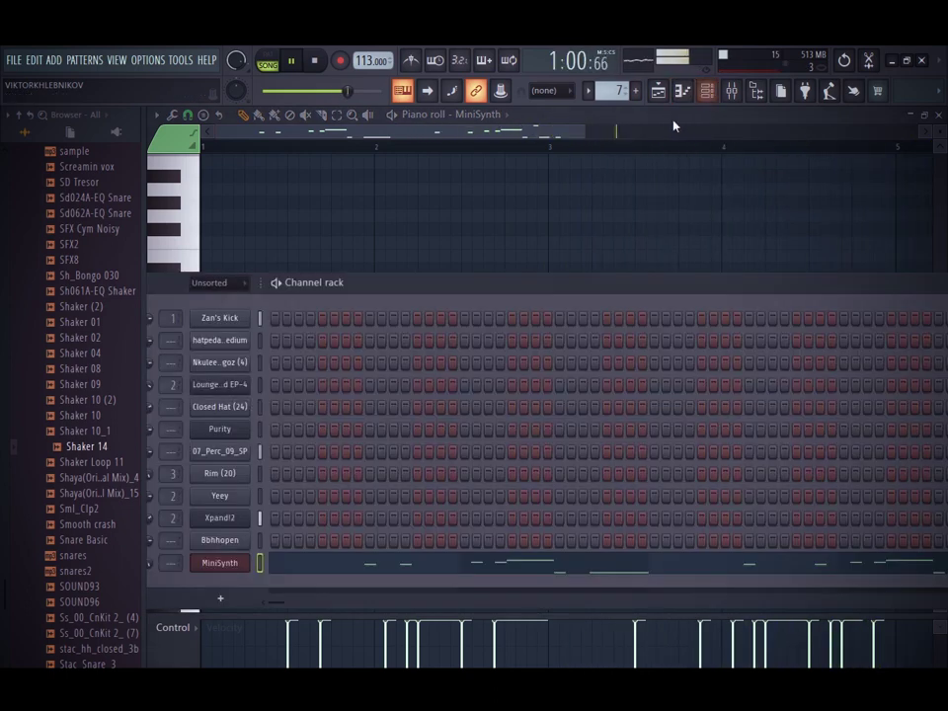
pyautogui.click(588, 133)
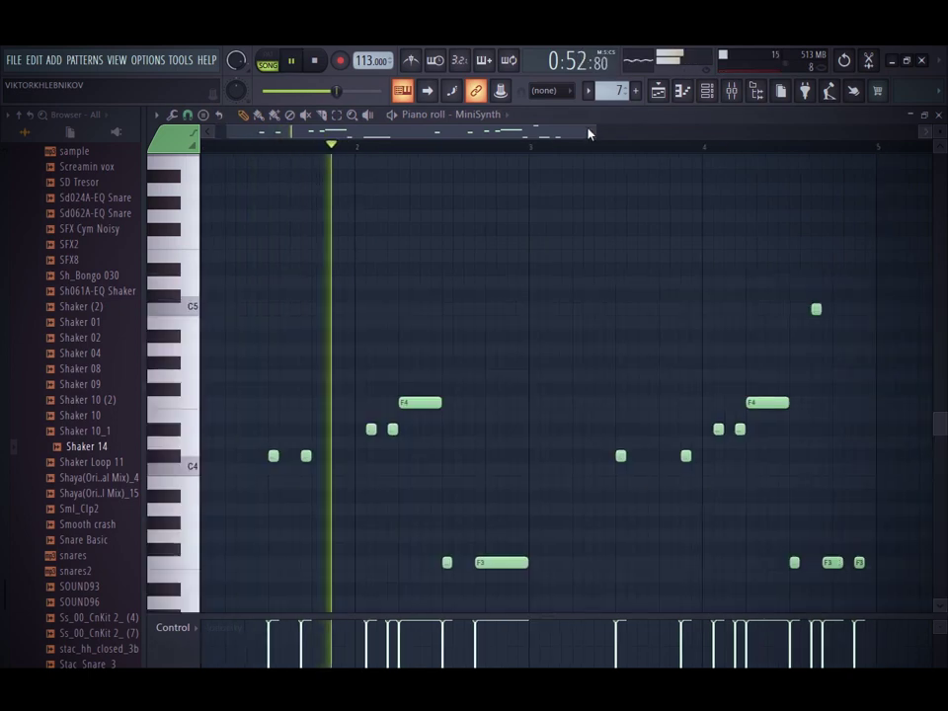
pyautogui.moveTo(588, 133); pyautogui.dragTo(847, 134)
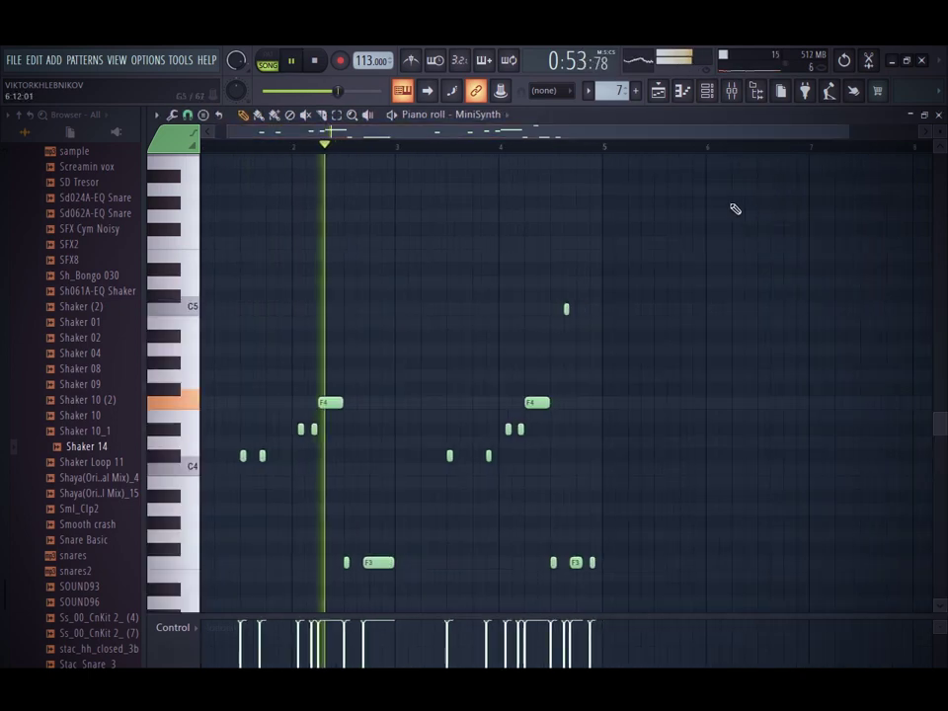
pyautogui.moveTo(605, 148); pyautogui.dragTo(201, 149)
pyautogui.hotkey('ctrl', 'b')
pyautogui.keyDown('ctrl'); pyautogui.click(631, 151); pyautogui.keyUp('ctrl')
# In Pattern 4, repeat the two-bar Rim (20) phrase through bar 8 and delete the second hit in bars 3 and 7
pyautogui.click(658, 91)
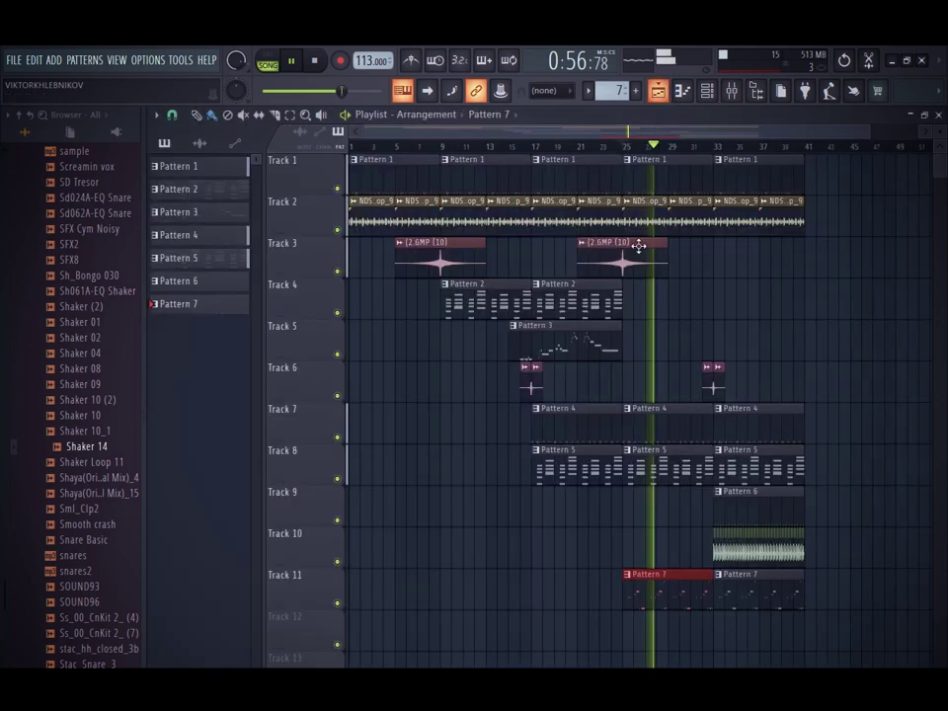
pyautogui.click(707, 91)
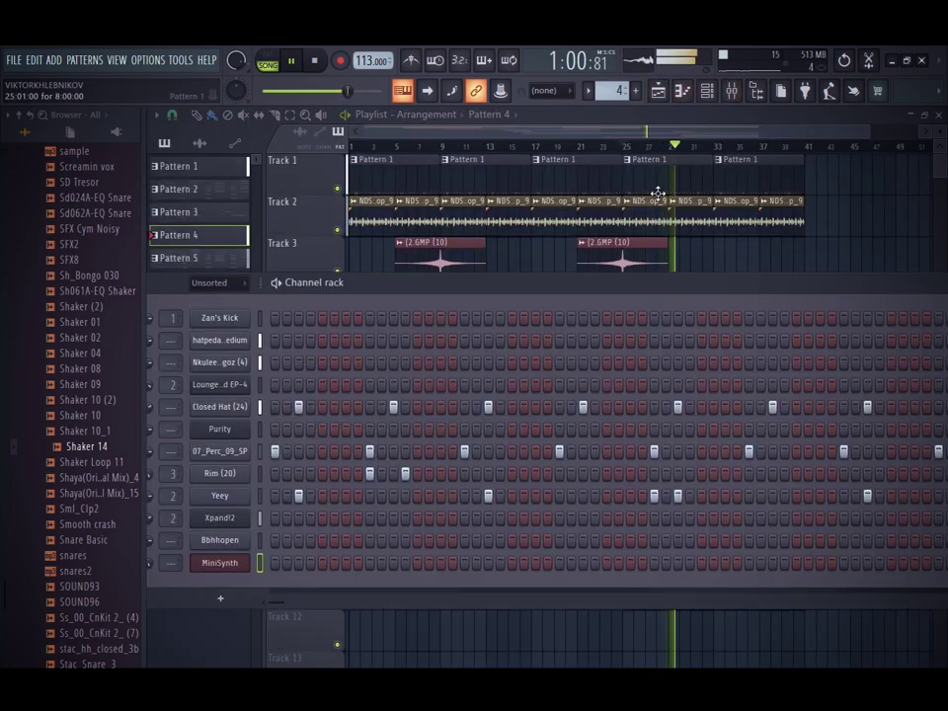
pyautogui.rightClick(256, 473)
pyautogui.click(275, 474)
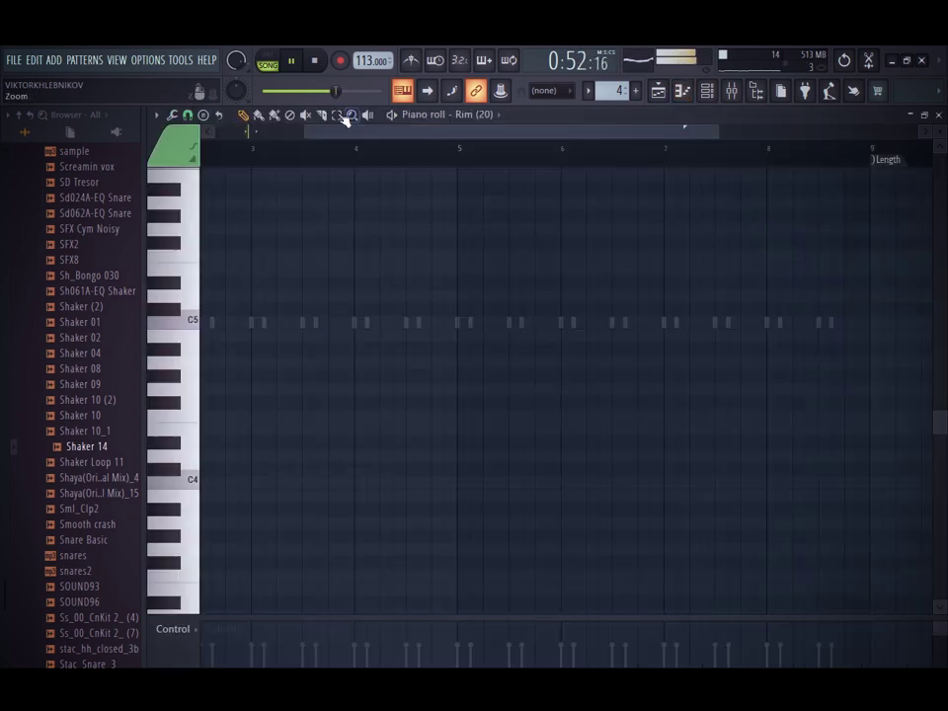
pyautogui.moveTo(309, 132); pyautogui.dragTo(139, 152)
pyautogui.moveTo(364, 150); pyautogui.dragTo(2, 148)
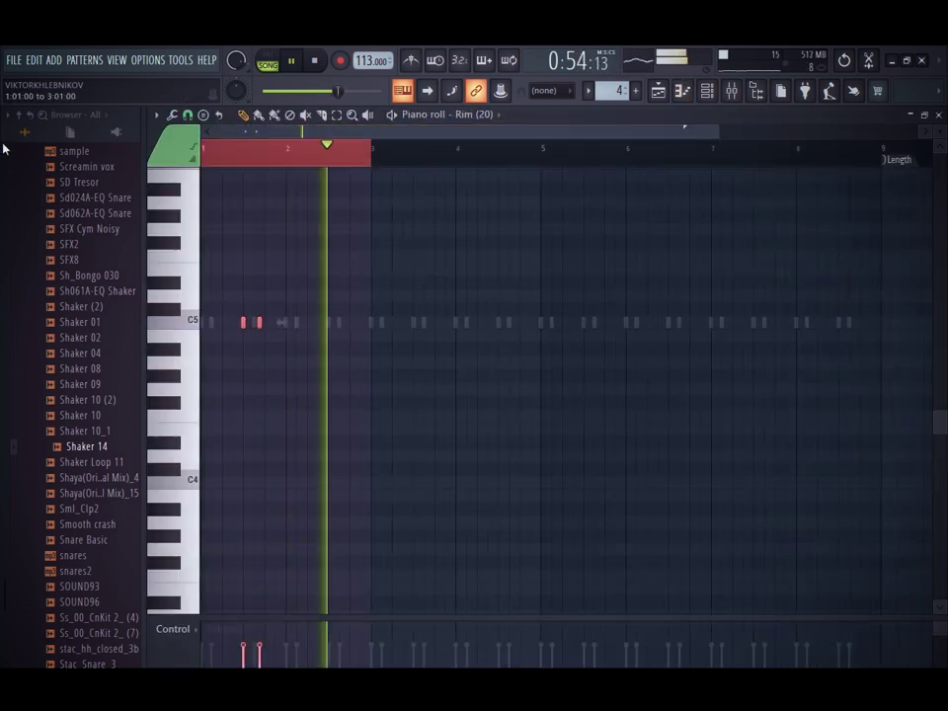
pyautogui.hotkey('ctrl', 'b')
pyautogui.hotkey('ctrl', 'b')
pyautogui.hotkey('ctrl', 'b')
pyautogui.hotkey('ctrl', 'd')
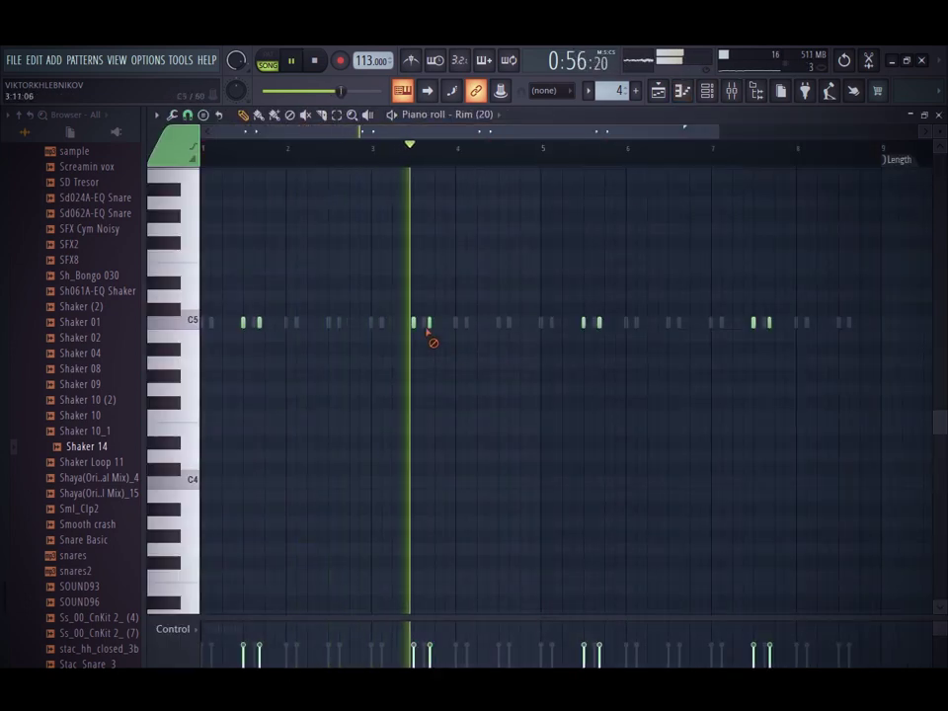
pyautogui.rightClick(770, 323)
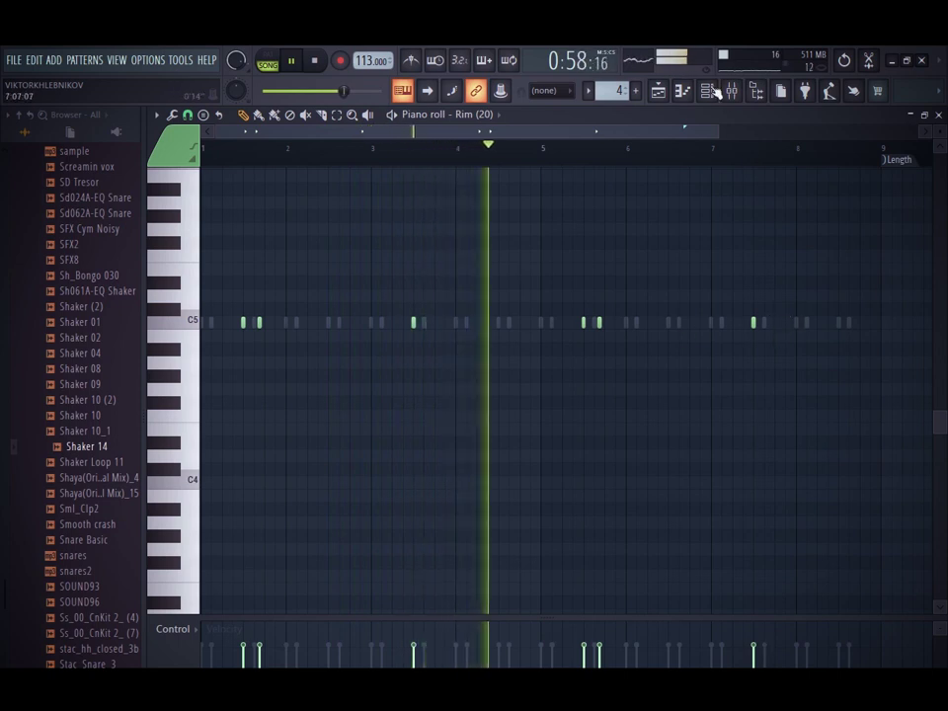
# Review the MiniSynth notes of Pattern 7 in the piano roll and return to the playlist
pyautogui.click(656, 90)
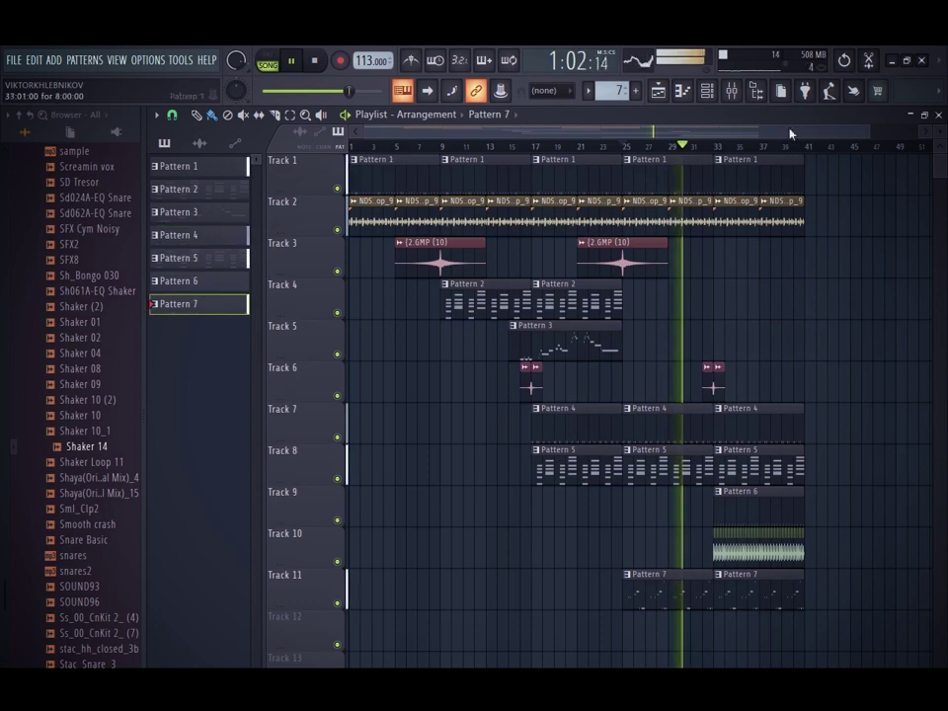
pyautogui.click(704, 90)
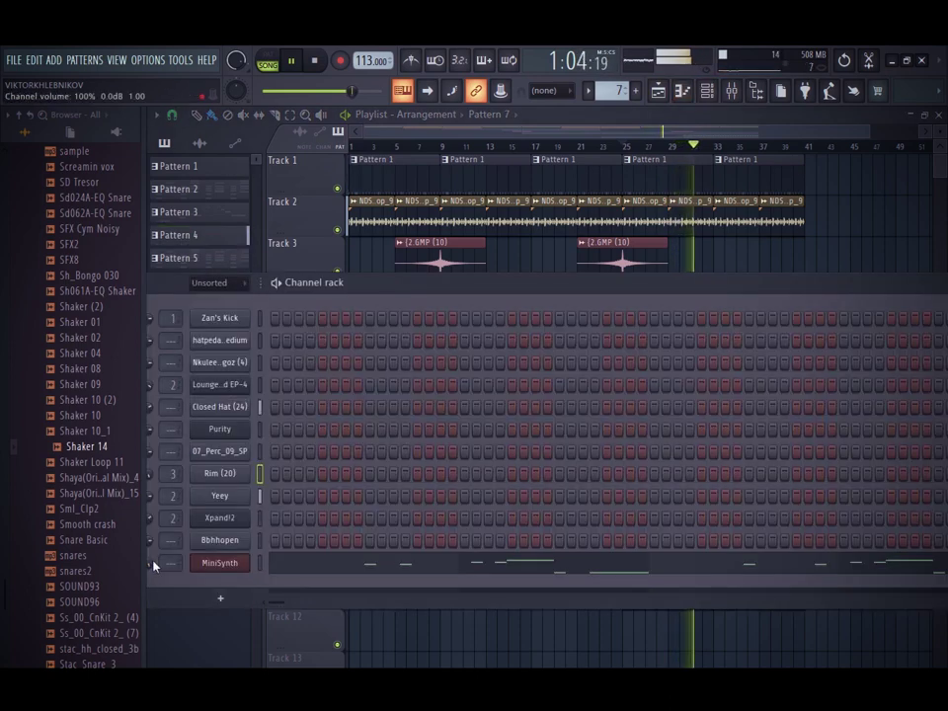
pyautogui.click(307, 572)
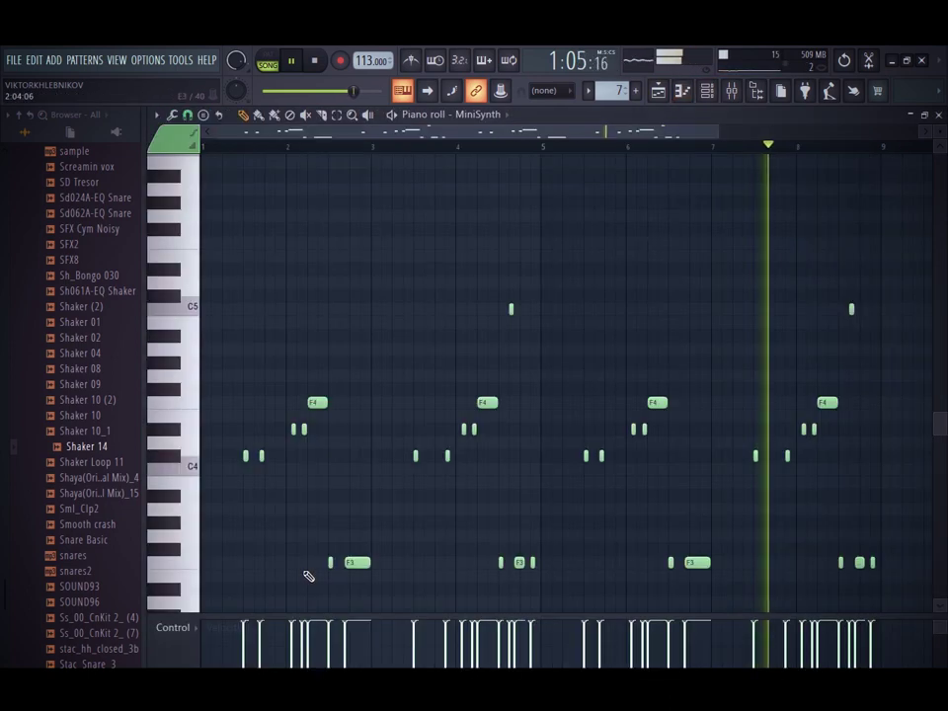
pyautogui.click(660, 91)
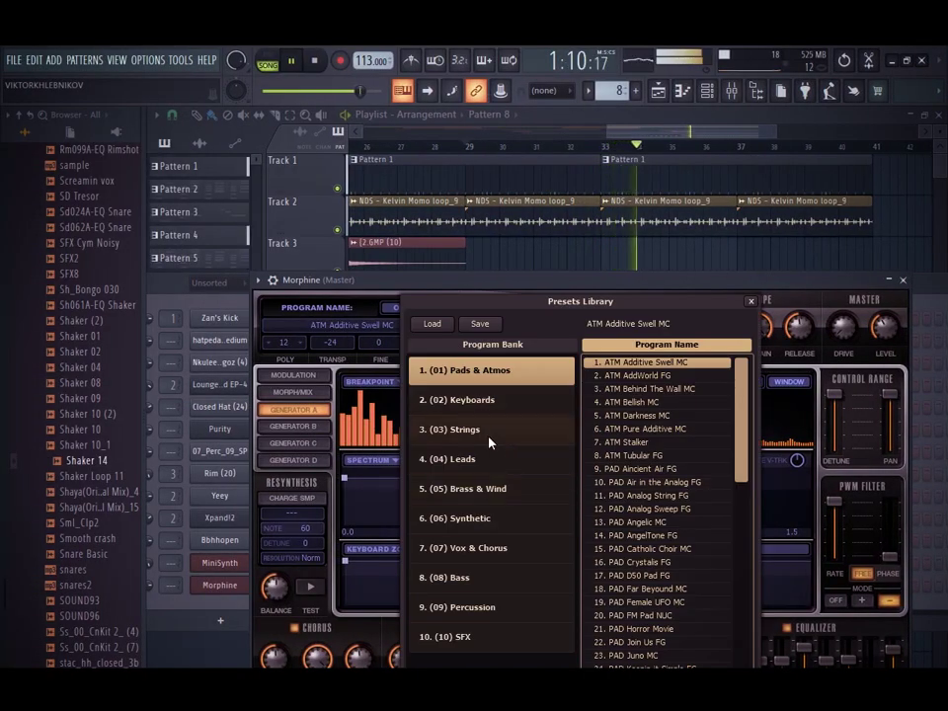
# Audition electric guitar presets in Morphine's Strings bank and load STR Elec Guitar 50's NUC
pyautogui.click(489, 434)
pyautogui.click(673, 430)
pyautogui.press('space')
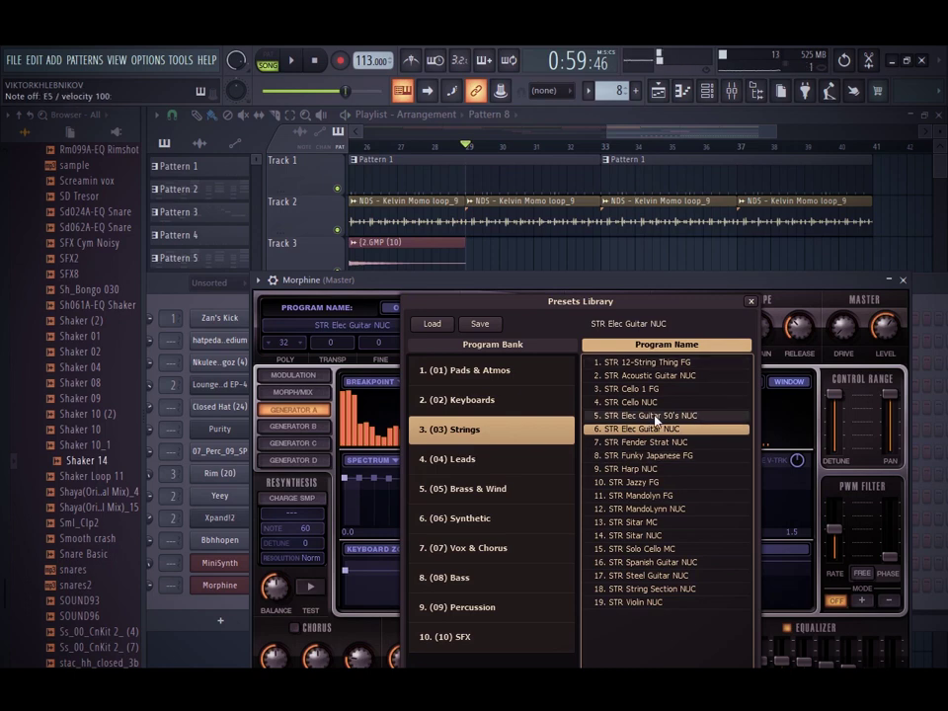
pyautogui.click(206, 619)
pyautogui.click(176, 614)
pyautogui.click(220, 592)
pyautogui.click(221, 592)
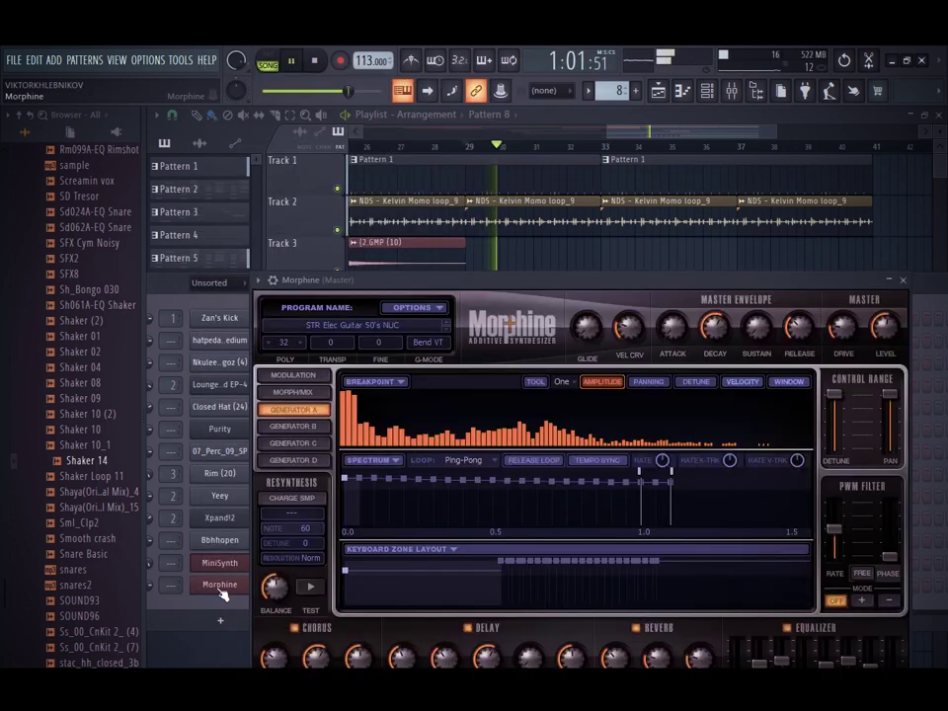
pyautogui.click(273, 281)
pyautogui.press('space')
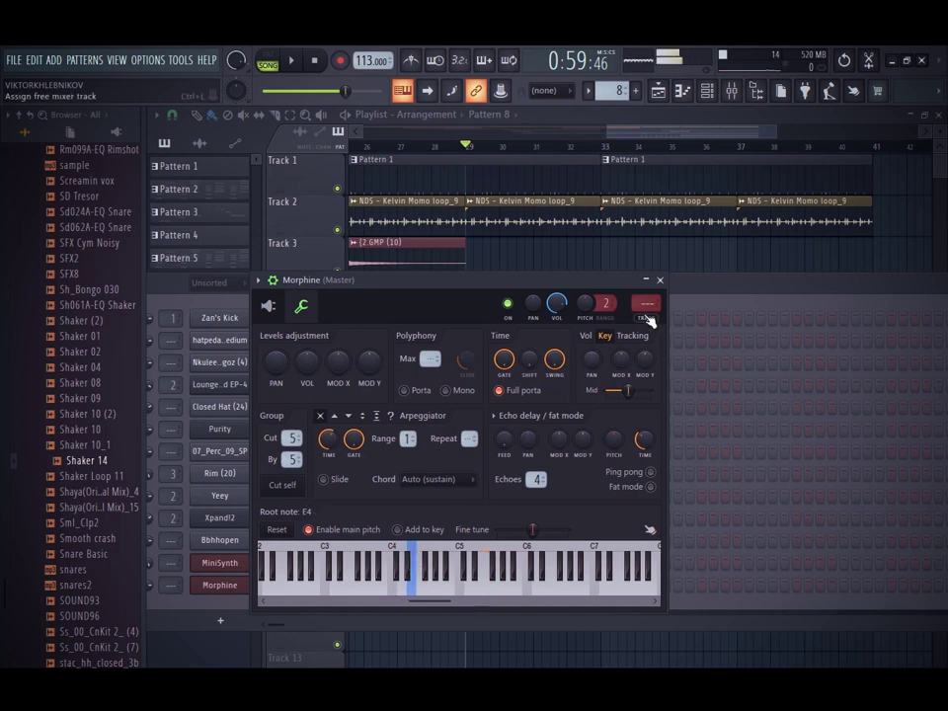
pyautogui.click(660, 281)
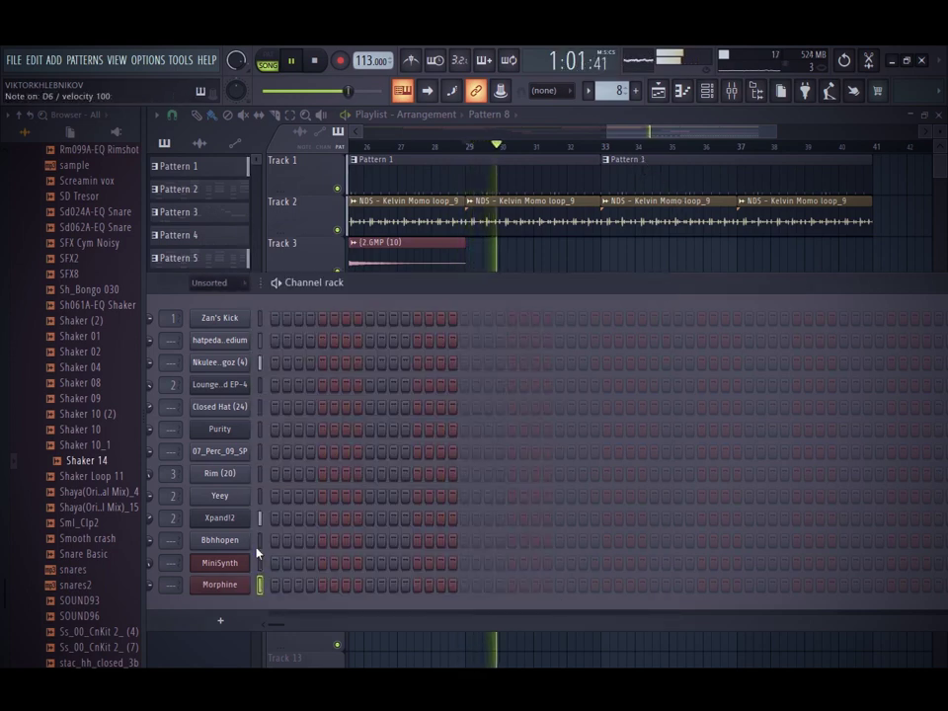
pyautogui.click(237, 584)
pyautogui.click(267, 305)
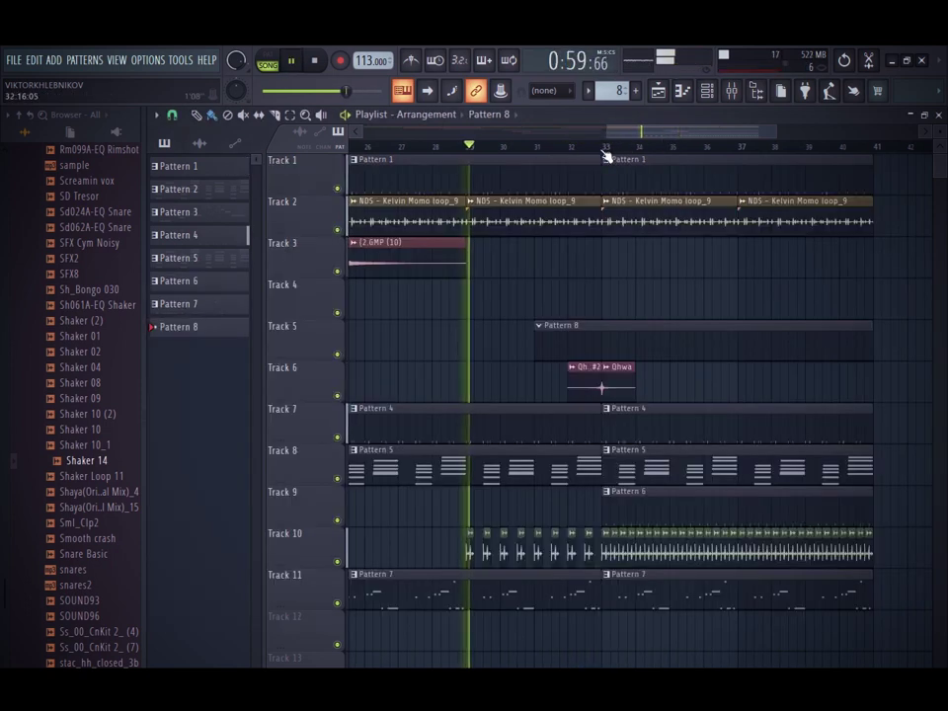
# Play the arrangement from bar 33 and review the full playlist, leaving no stray clip behind
pyautogui.press('space')
pyautogui.click(606, 156)
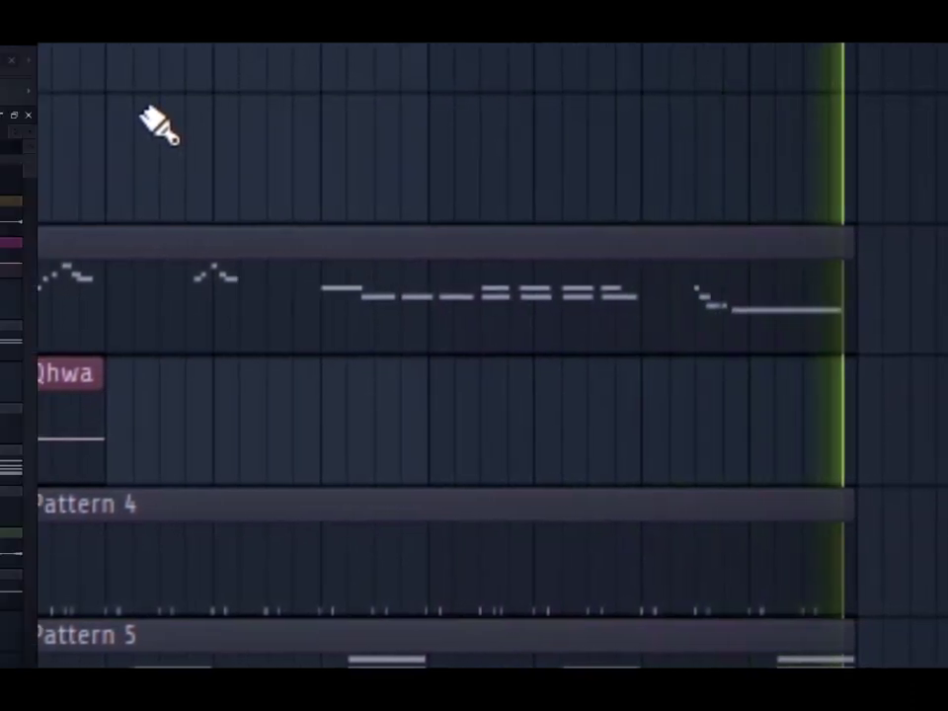
pyautogui.scroll(-6, 719, 138)
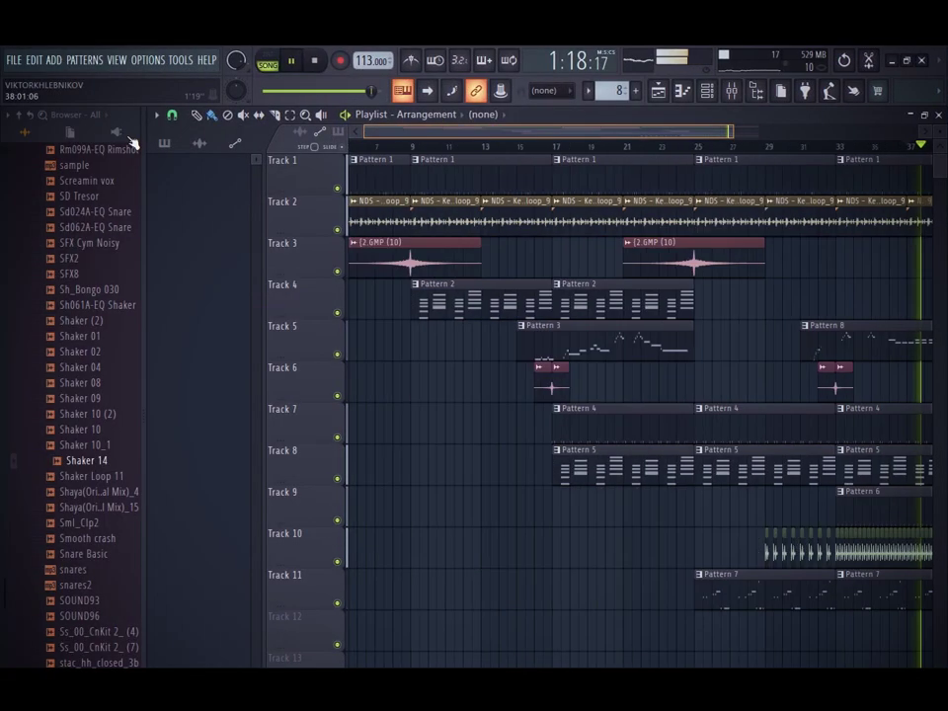
pyautogui.moveTo(731, 126); pyautogui.dragTo(741, 127)
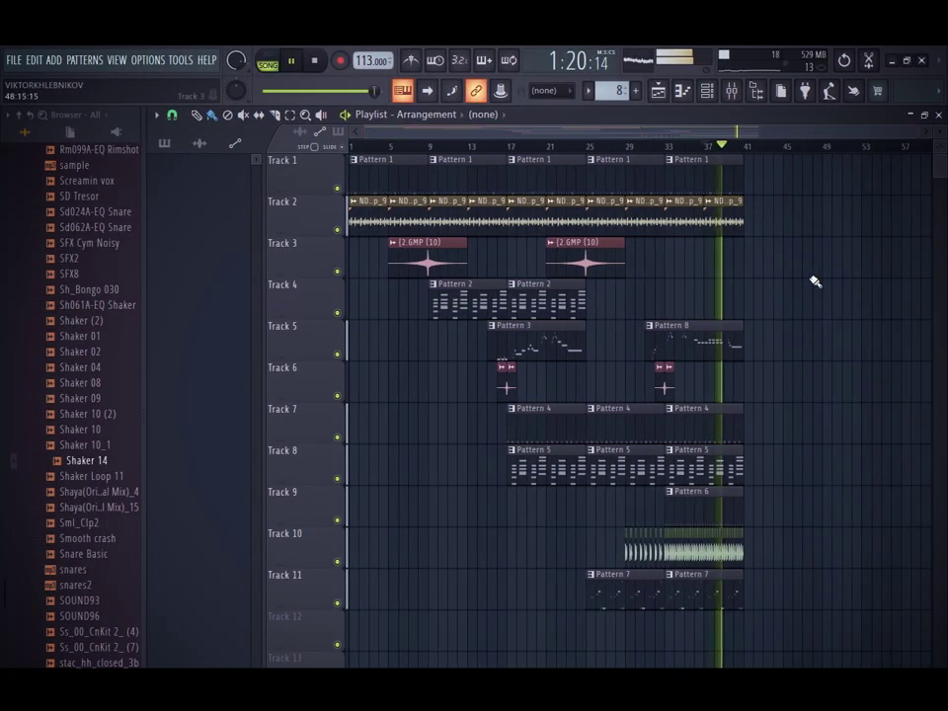
pyautogui.click(841, 293)
pyautogui.rightClick(846, 294)
# Browse Morphine's Leads bank in the presets library and load LED Ice Cube Melted MC
pyautogui.click(711, 92)
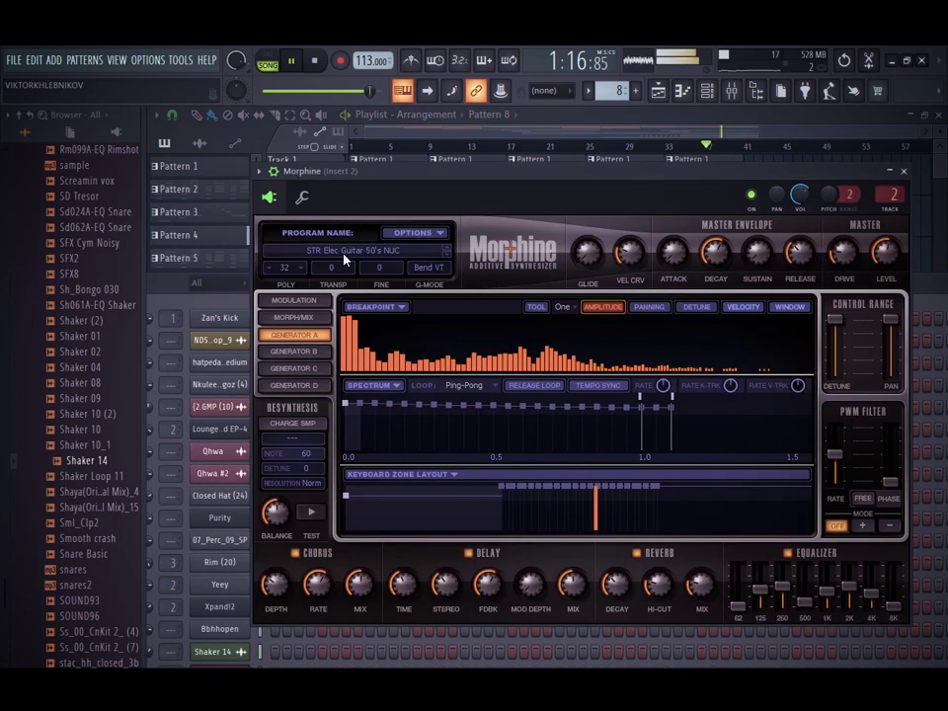
pyautogui.click(343, 258)
pyautogui.click(464, 384)
pyautogui.scroll(-3, 663, 432)
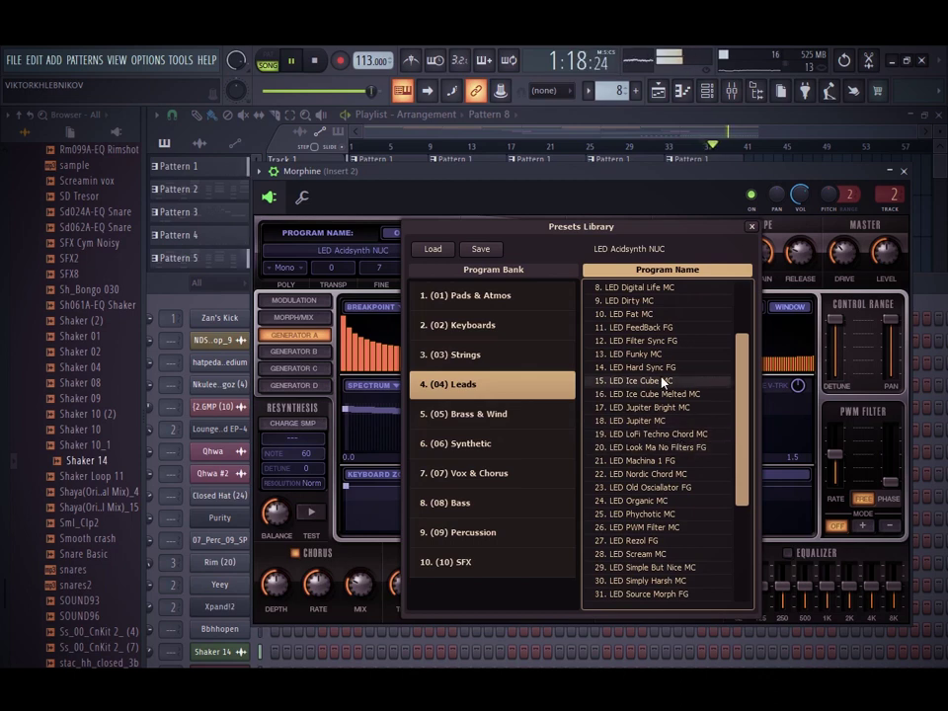
pyautogui.scroll(-5, 663, 383)
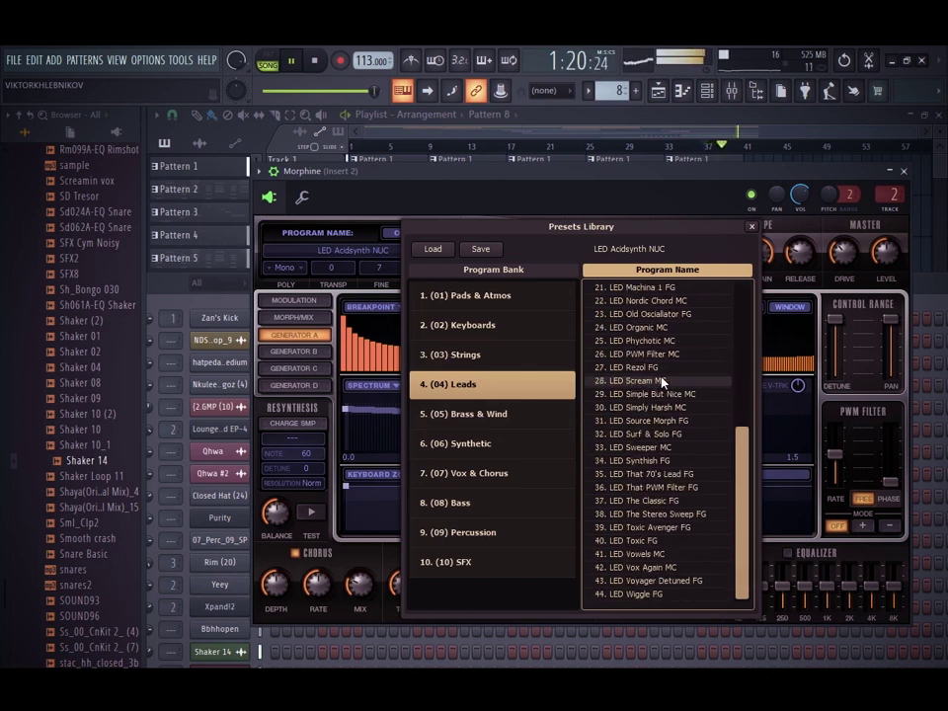
pyautogui.scroll(3, 661, 381)
pyautogui.click(675, 343)
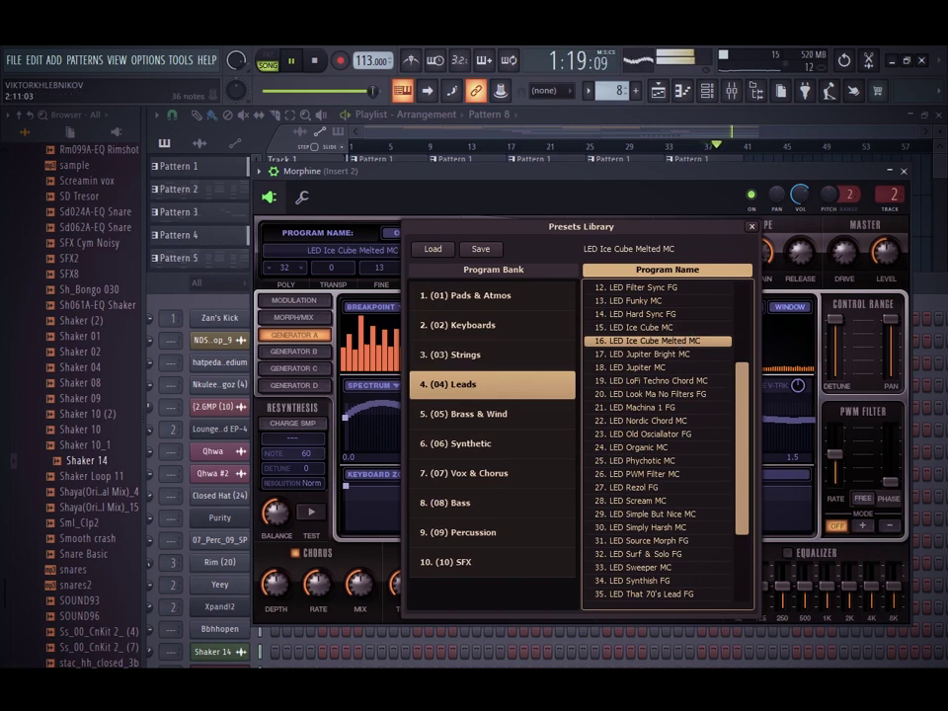
# Bring the Morphine channel into reach in the channel rack, adjust its volume and return to the playlist
pyautogui.press('F7')
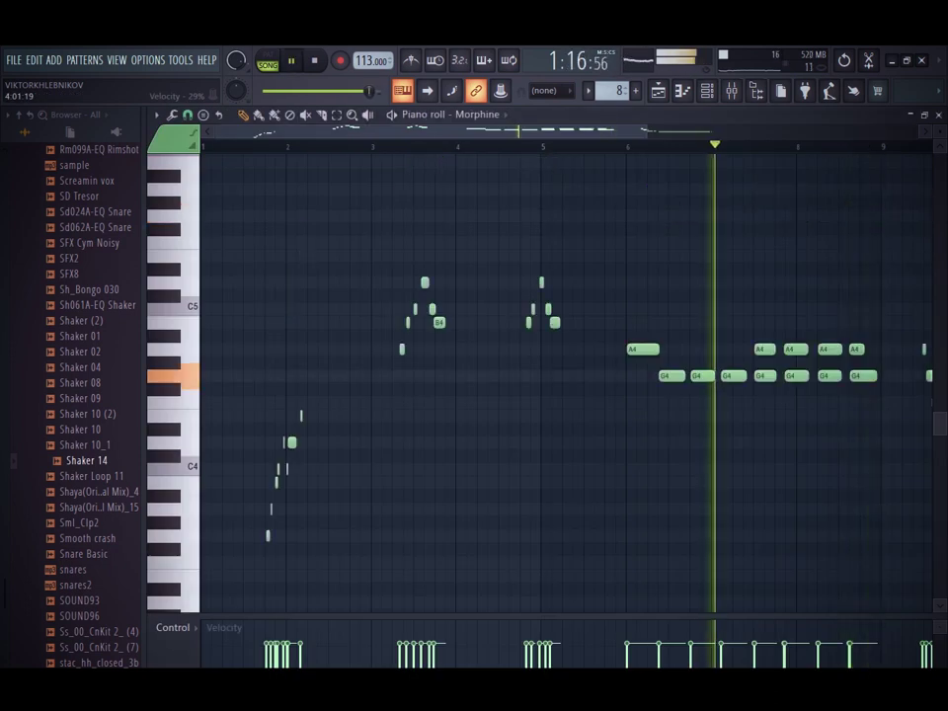
pyautogui.click(707, 90)
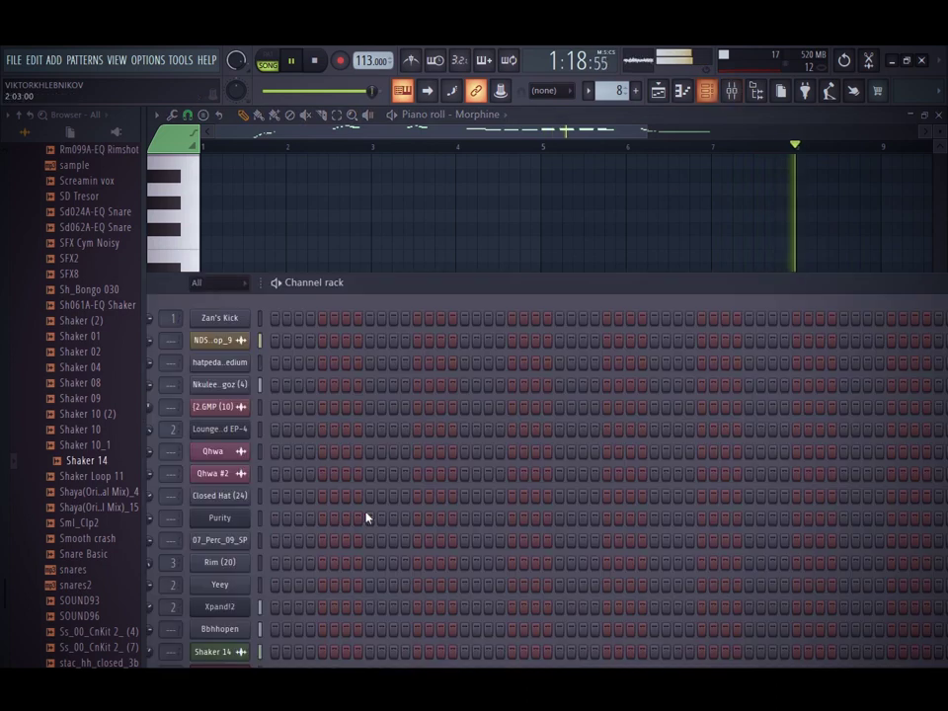
pyautogui.moveTo(389, 288); pyautogui.dragTo(539, 172)
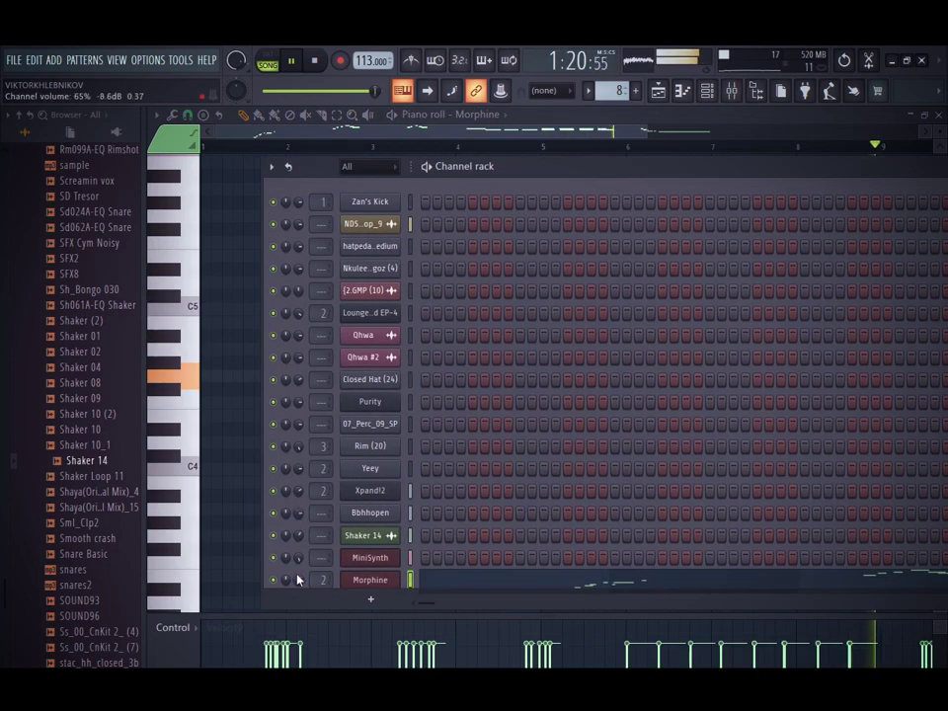
pyautogui.click(401, 90)
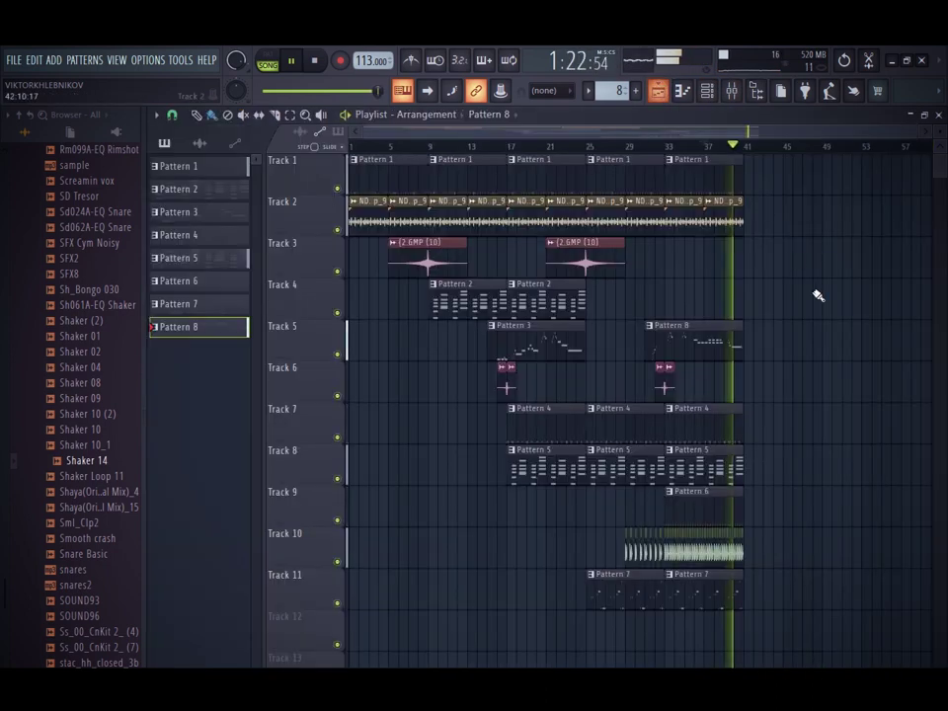
# Replay the arrangement and copy the {2.GMP (10) clip on Track 3 to bar 37
pyautogui.rightClick(784, 316)
pyautogui.press('space')
pyautogui.press('space')
pyautogui.keyDown('shift'); pyautogui.moveTo(601, 259); pyautogui.dragTo(751, 257); pyautogui.keyUp('shift')
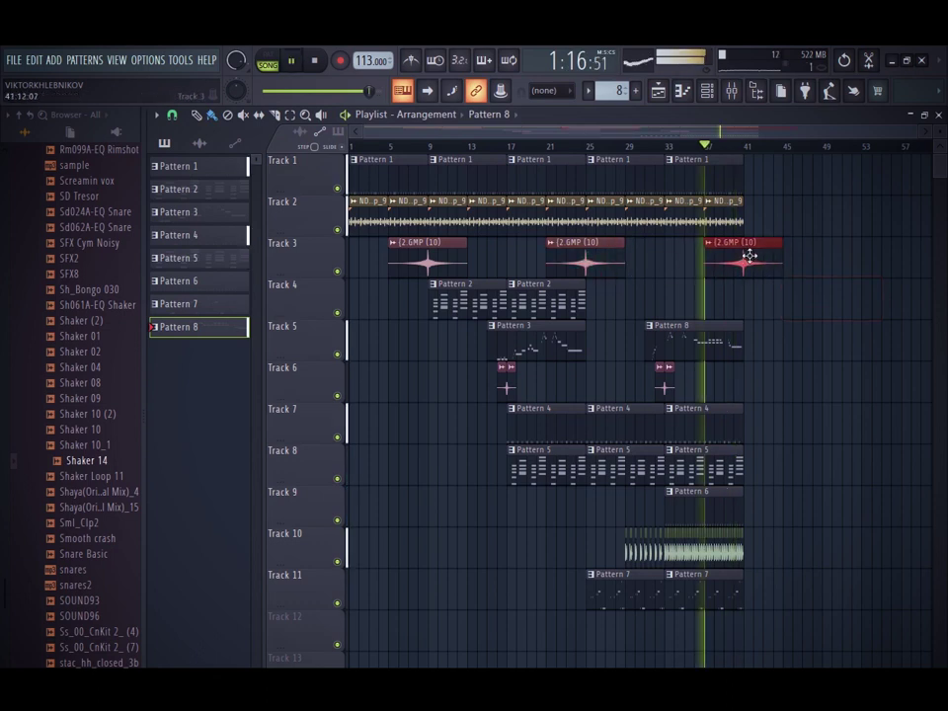
# Repeat the bar 33 clips of Tracks 1, 2, 8 and 9 at bar 41, and extend Track 7 with Pattern 4 at bars 41 and 49
pyautogui.keyDown('ctrl'); pyautogui.moveTo(752, 172); pyautogui.dragTo(681, 224); pyautogui.keyUp('ctrl')
pyautogui.hotkey('ctrl', 'b')
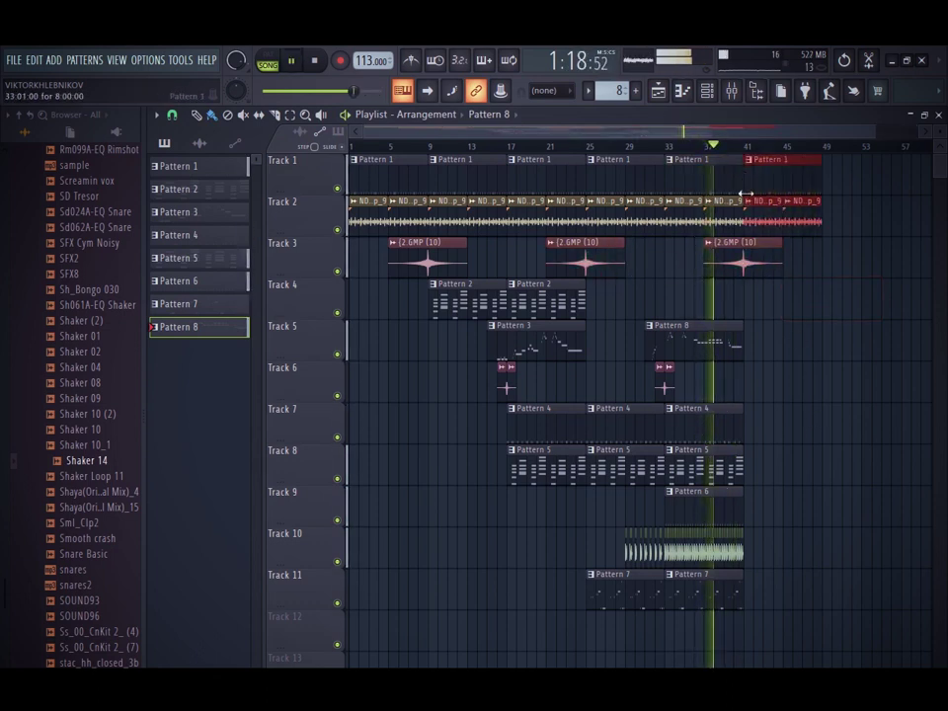
pyautogui.click(761, 423)
pyautogui.keyDown('ctrl'); pyautogui.moveTo(708, 498); pyautogui.dragTo(681, 494); pyautogui.keyUp('ctrl')
pyautogui.hotkey('ctrl', 'b')
# Extend Patterns 5 and 6, the shaker clips and Pattern 7 on Tracks 8 to 11 up to bar 57
pyautogui.keyDown('ctrl'); pyautogui.moveTo(796, 554); pyautogui.dragTo(679, 589); pyautogui.keyUp('ctrl')
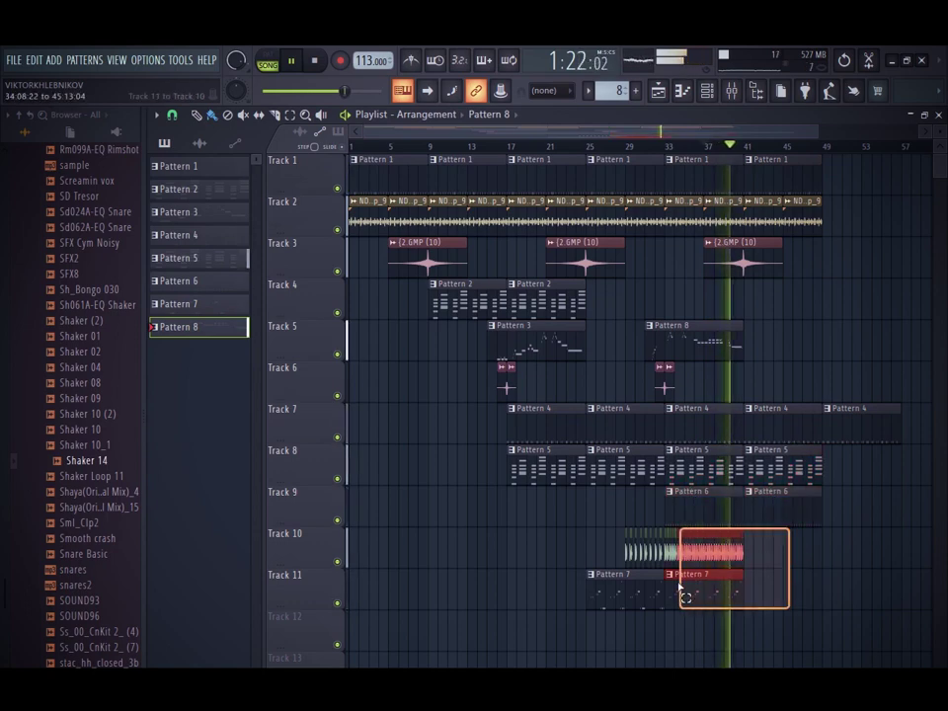
pyautogui.hotkey('ctrl', 'b')
pyautogui.keyDown('ctrl'); pyautogui.moveTo(835, 449); pyautogui.dragTo(801, 499); pyautogui.keyUp('ctrl')
pyautogui.hotkey('ctrl', 'b')
# Start Pattern 9, place it on Track 12 from bar 33, and add a new instrument channel
pyautogui.click(639, 133)
pyautogui.click(619, 145)
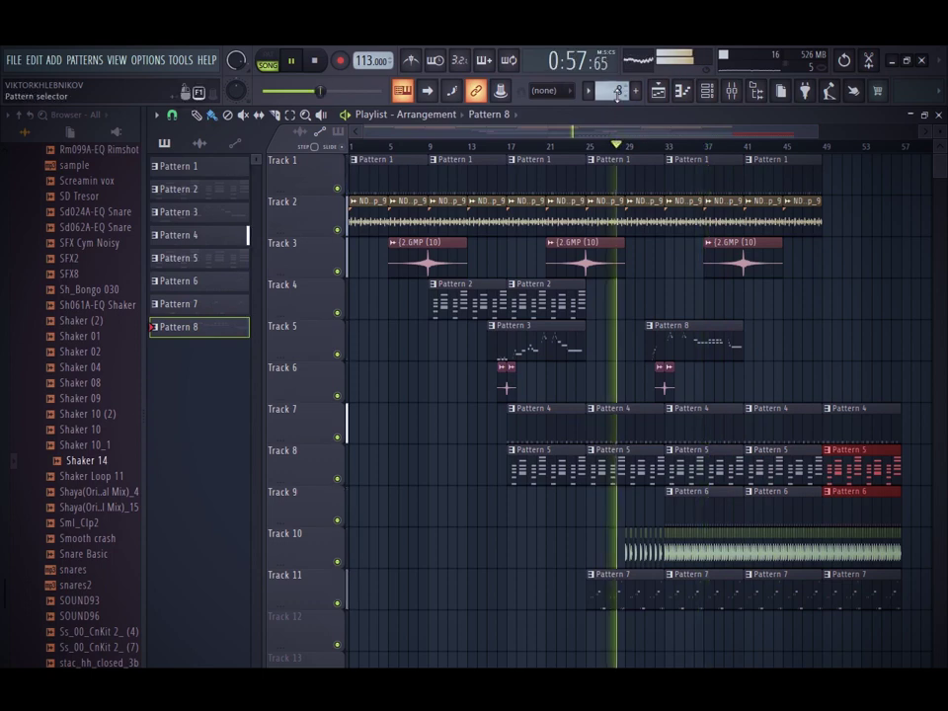
pyautogui.scroll(1, 619, 92)
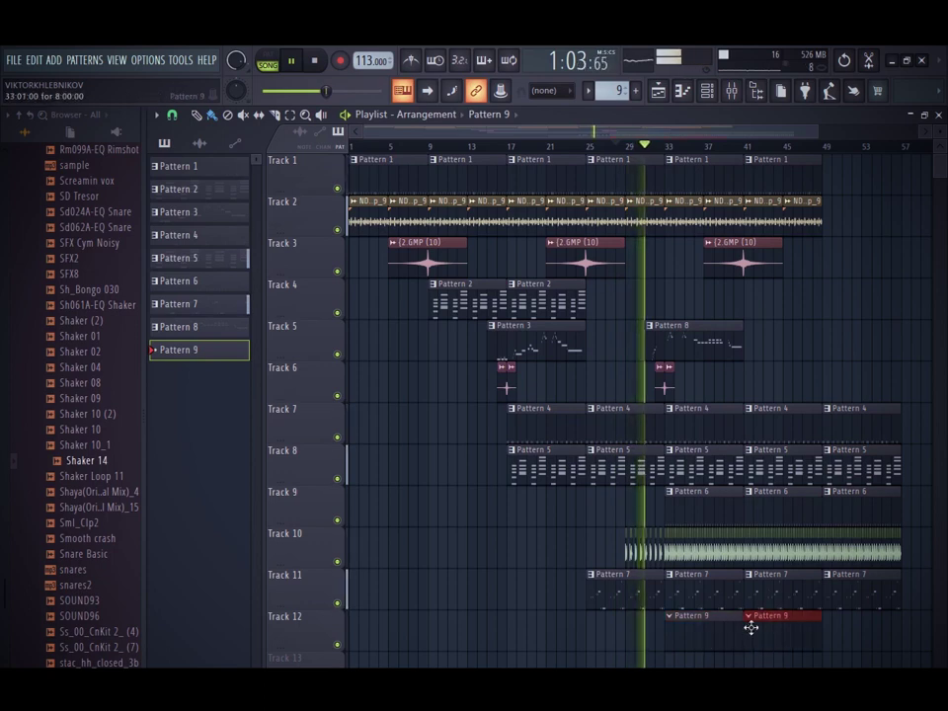
pyautogui.click(679, 103)
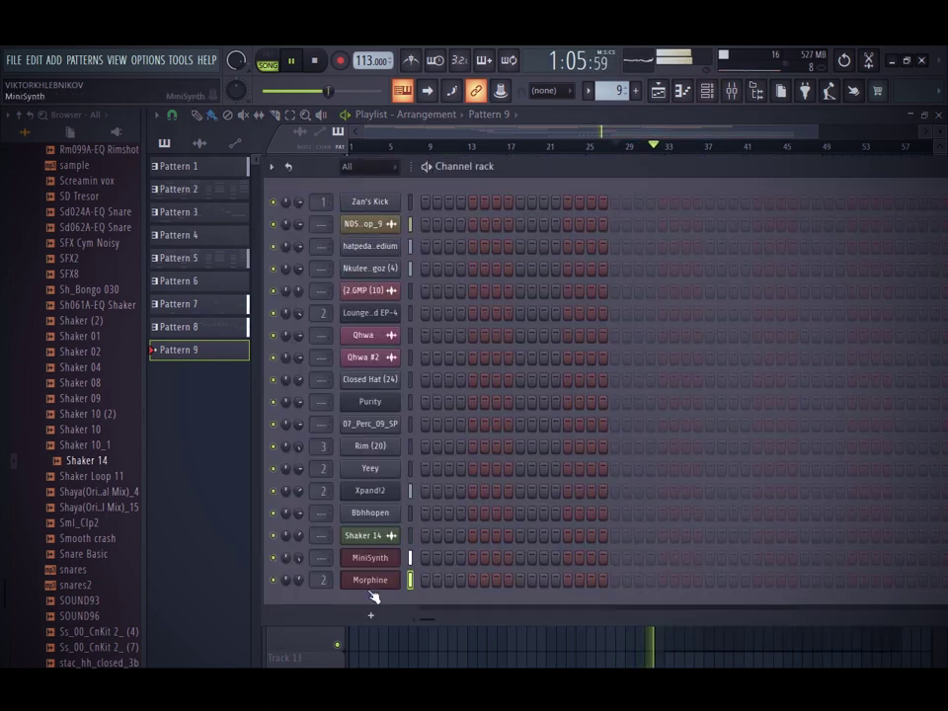
pyautogui.click(373, 613)
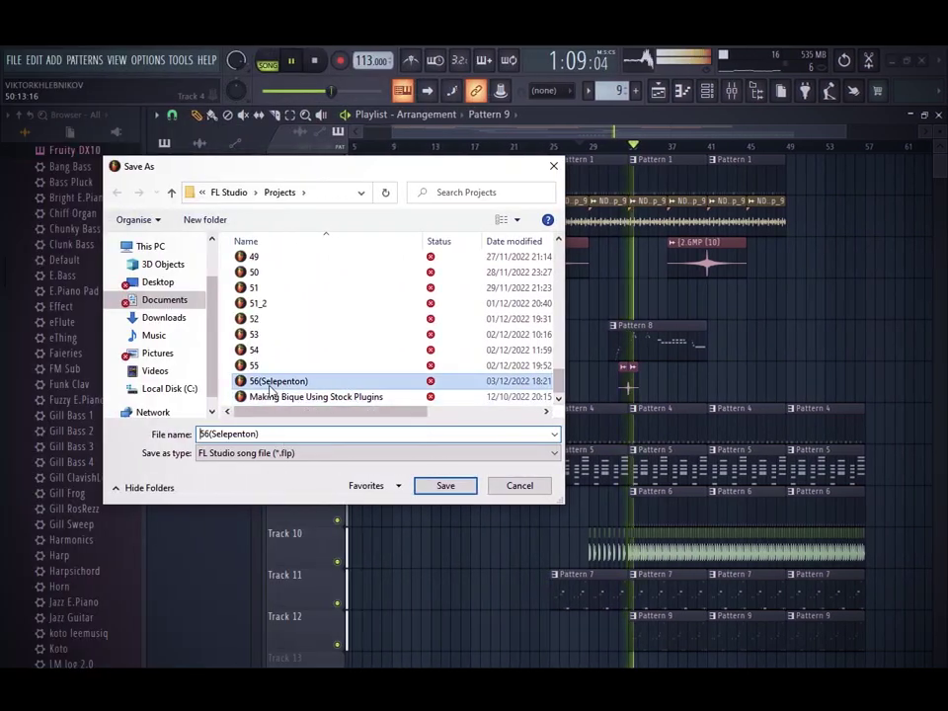
# Save the project under the file name 57
pyautogui.doubleClick(282, 434)
pyautogui.press('BackSpace')
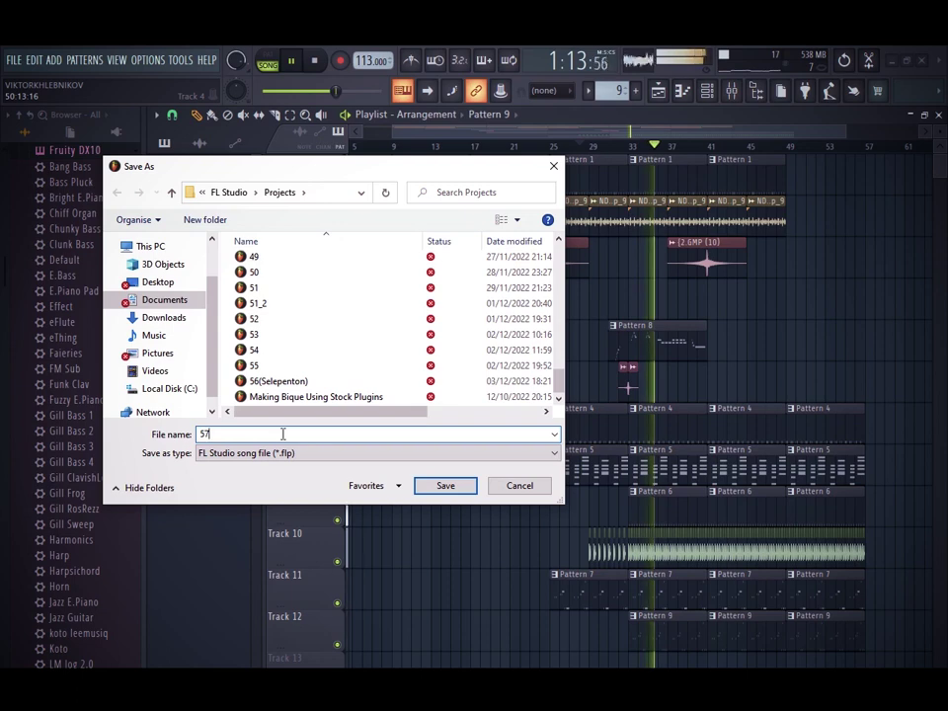
pyautogui.press('Return')
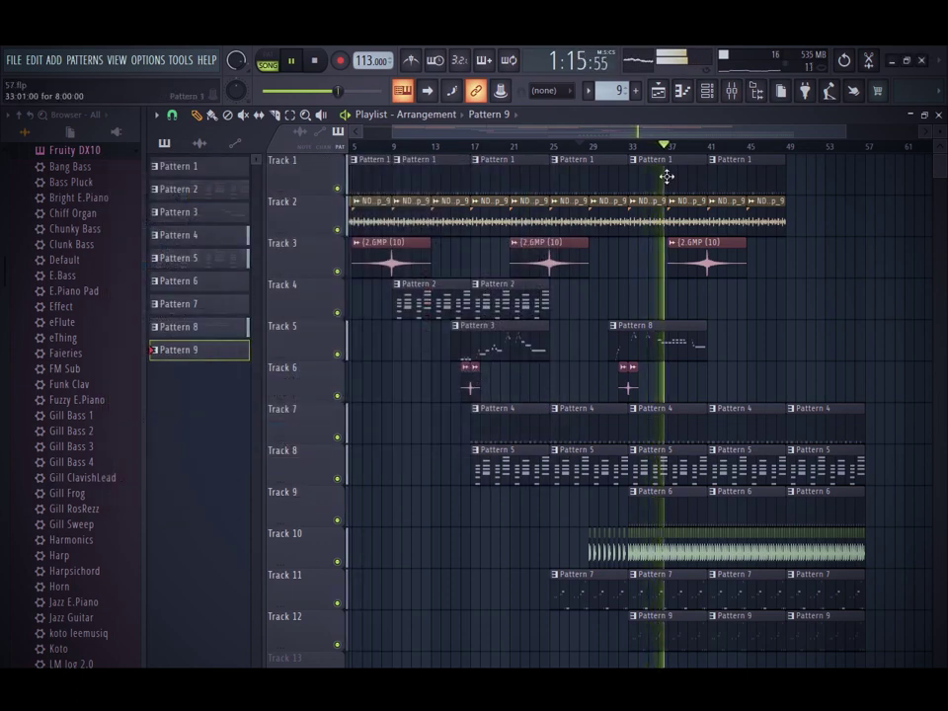
# Check Pattern 9's notes, then make its clip at bar 41 on Track 12 unique
pyautogui.click(683, 94)
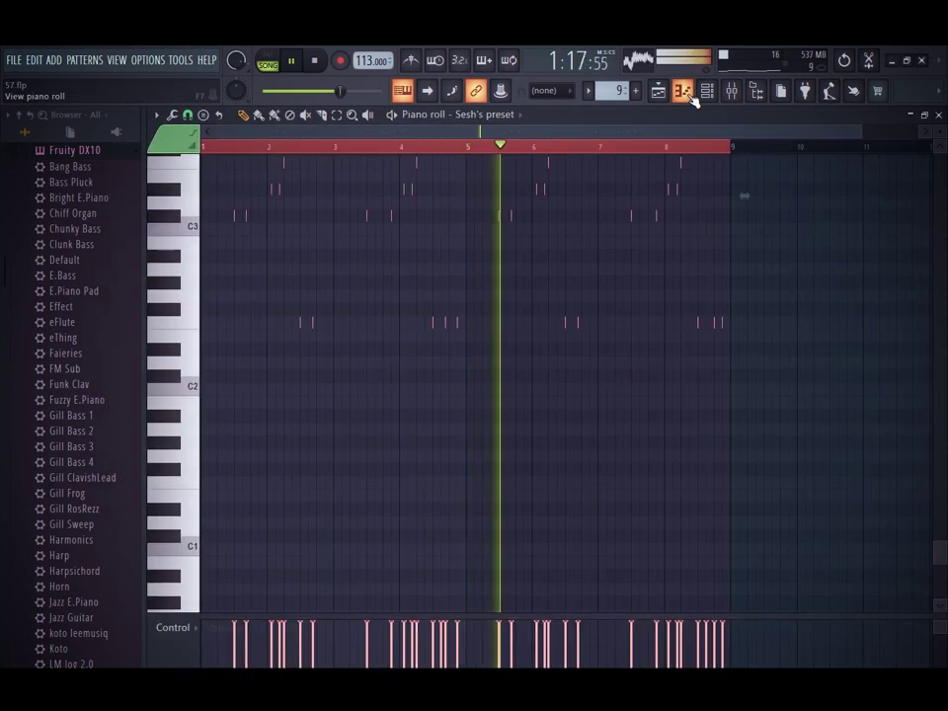
pyautogui.click(659, 91)
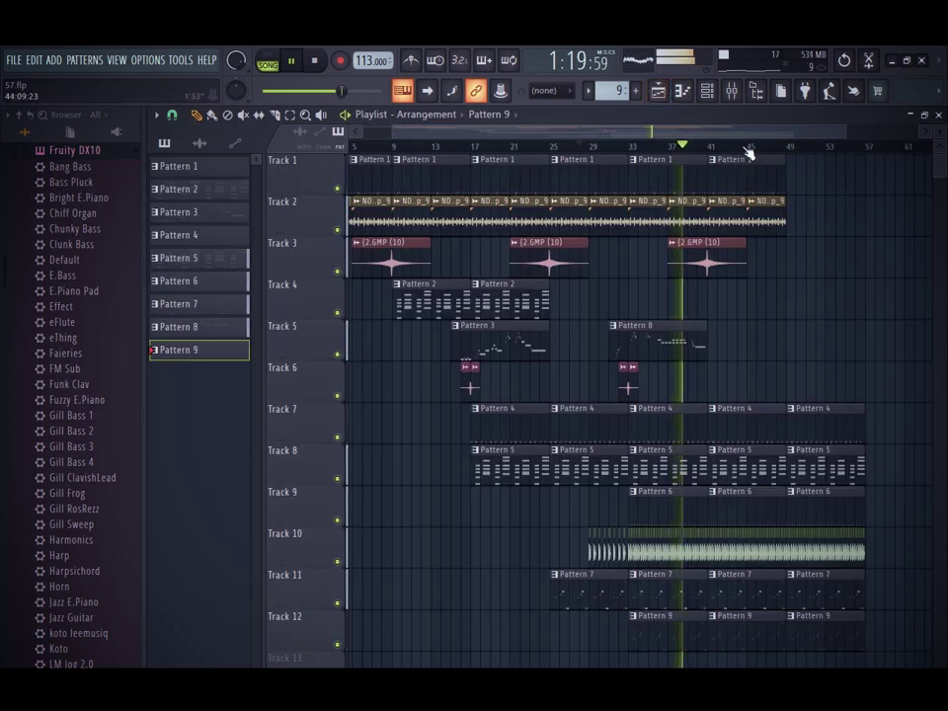
pyautogui.scroll(5, 749, 151)
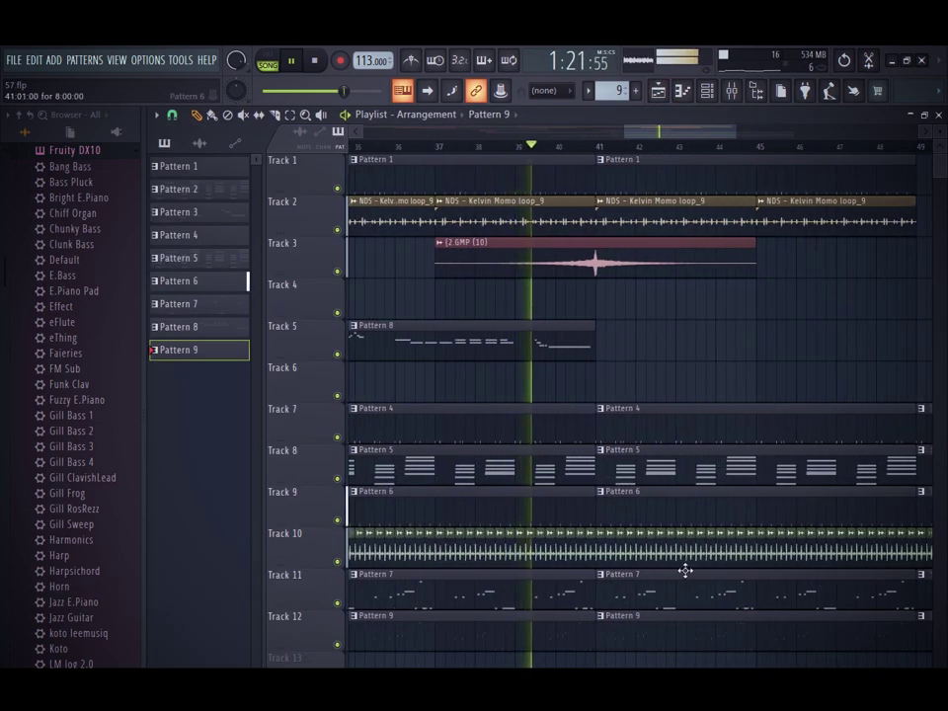
pyautogui.click(605, 623)
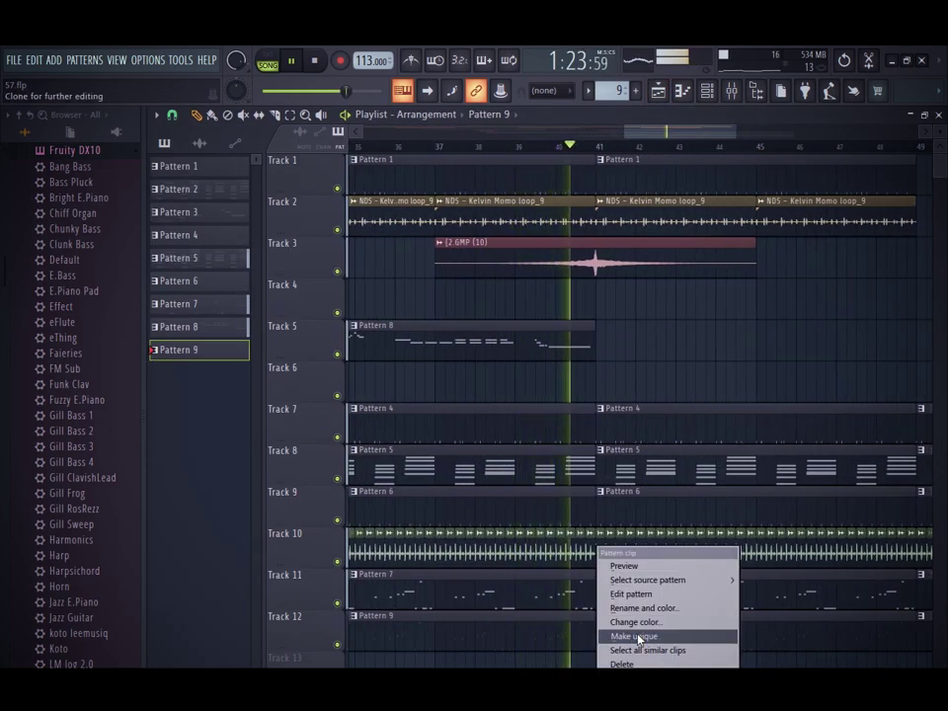
pyautogui.click(637, 634)
pyautogui.click(663, 91)
pyautogui.press('space')
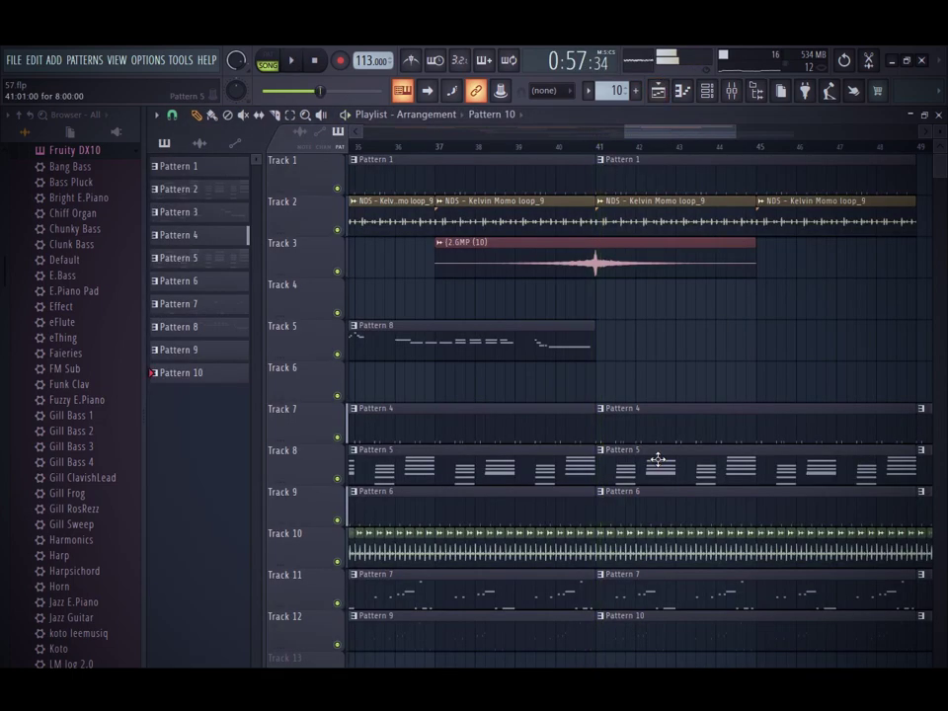
# Delete the Pattern 5 clips from bar 41 onward on Track 8 and play from bar 37
pyautogui.rightClick(651, 462)
pyautogui.scroll(2, 476, 137)
pyautogui.click(495, 146)
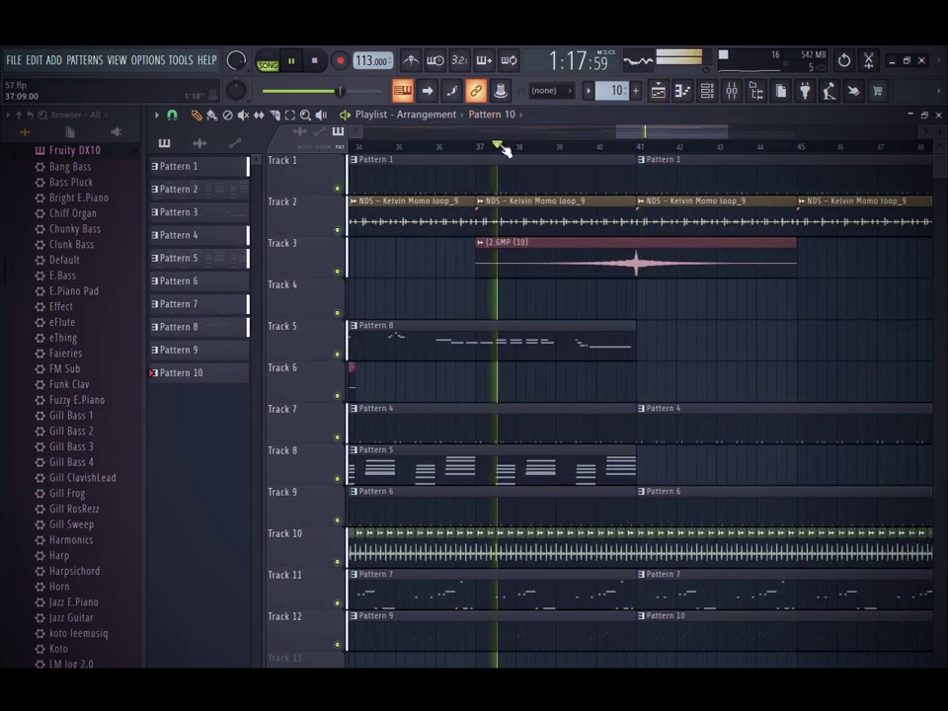
# Duplicate the bar 41 Pattern 1 and NDS - Kelvin Momo loop_9 clips on Tracks 1 and 2 to bar 49
pyautogui.moveTo(649, 130); pyautogui.dragTo(700, 137)
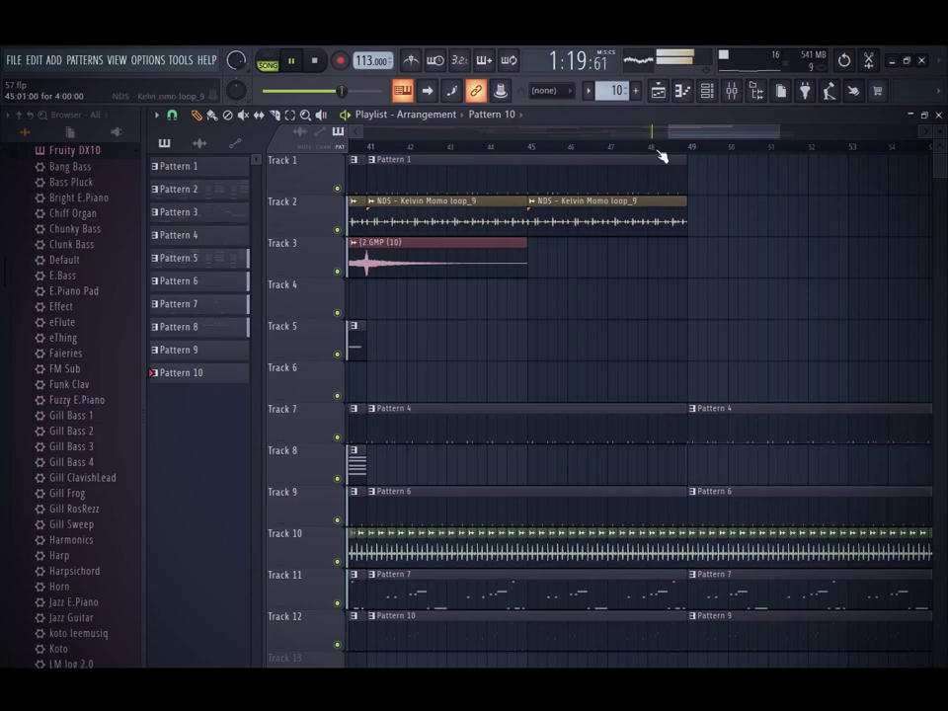
pyautogui.moveTo(622, 186); pyautogui.dragTo(362, 207)
pyautogui.moveTo(709, 170); pyautogui.dragTo(371, 207)
pyautogui.hotkey('ctrl', 'b')
# Open Pattern 10 in the piano roll and add a C#3 note near the end of bar 1, listening to the result
pyautogui.moveTo(710, 132); pyautogui.dragTo(668, 141)
pyautogui.click(635, 621)
pyautogui.doubleClick(635, 621)
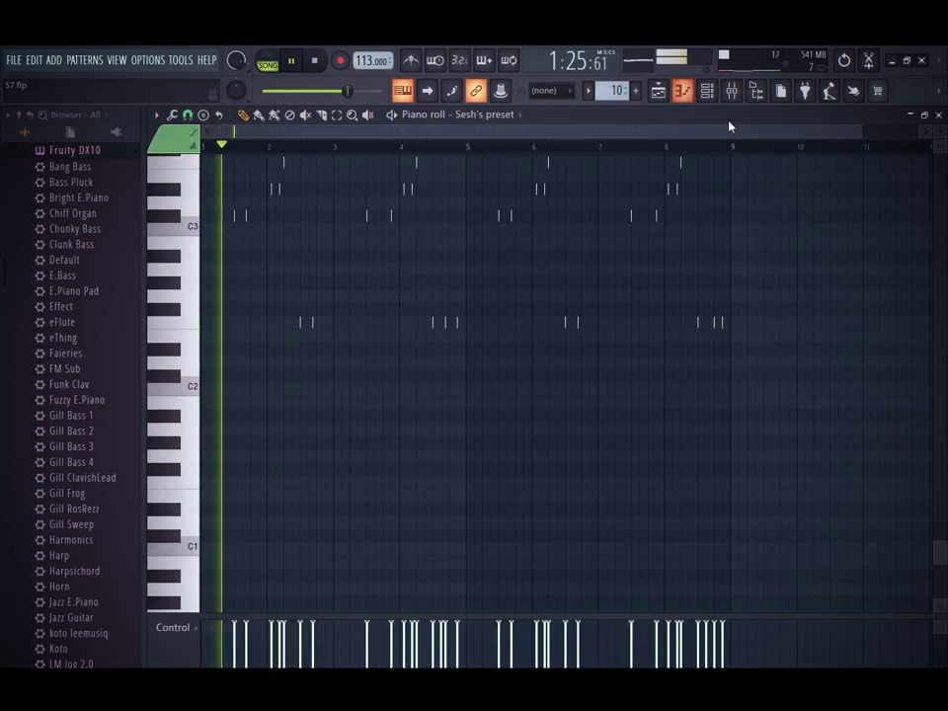
pyautogui.moveTo(861, 135); pyautogui.dragTo(292, 132)
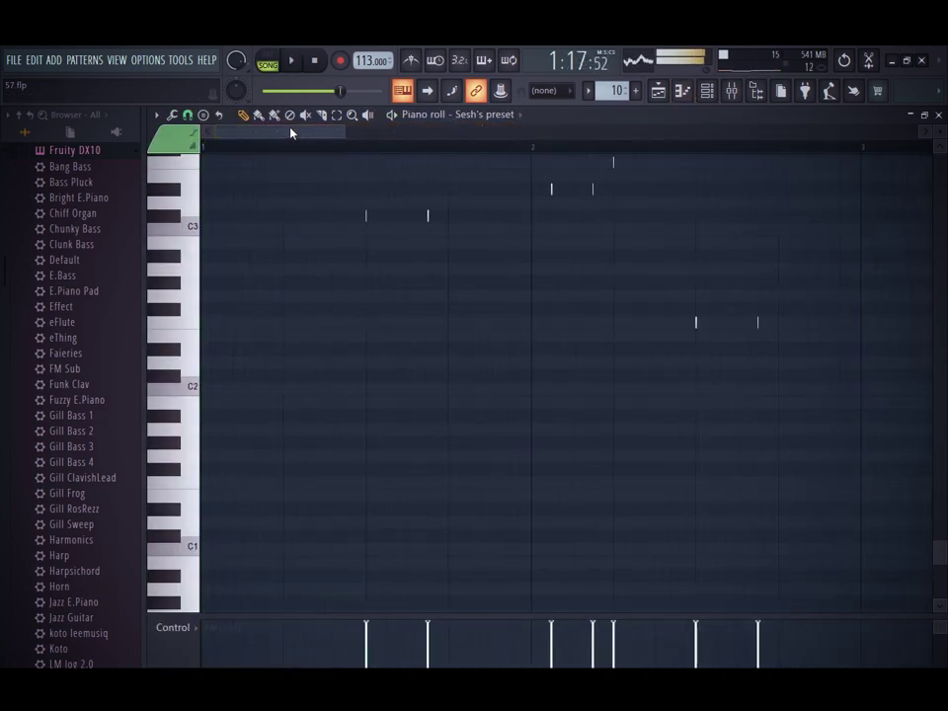
pyautogui.click(490, 215)
pyautogui.press('space')
pyautogui.press('space')
# Replace the first D#3 note of bar 2 with a C#3 note at the same time position and replay the part
pyautogui.rightClick(551, 190)
pyautogui.click(552, 215)
pyautogui.press('space')
pyautogui.press('space')
# Delete the Pattern 7 clip at bar 41 on Track 11 and play Pattern 10's notes again in the piano roll
pyautogui.click(685, 91)
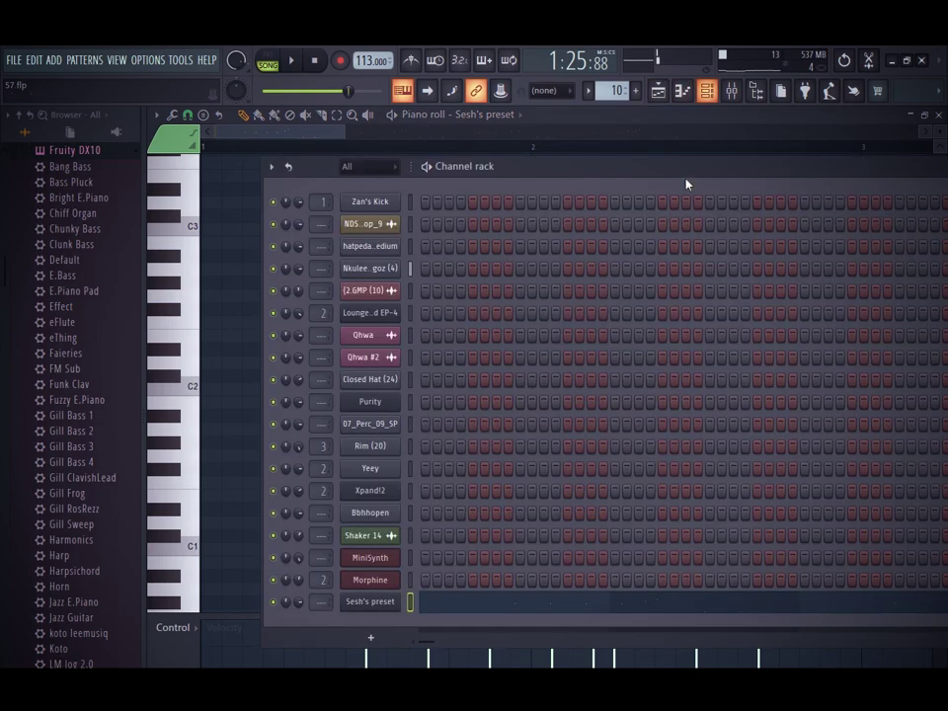
pyautogui.click(662, 91)
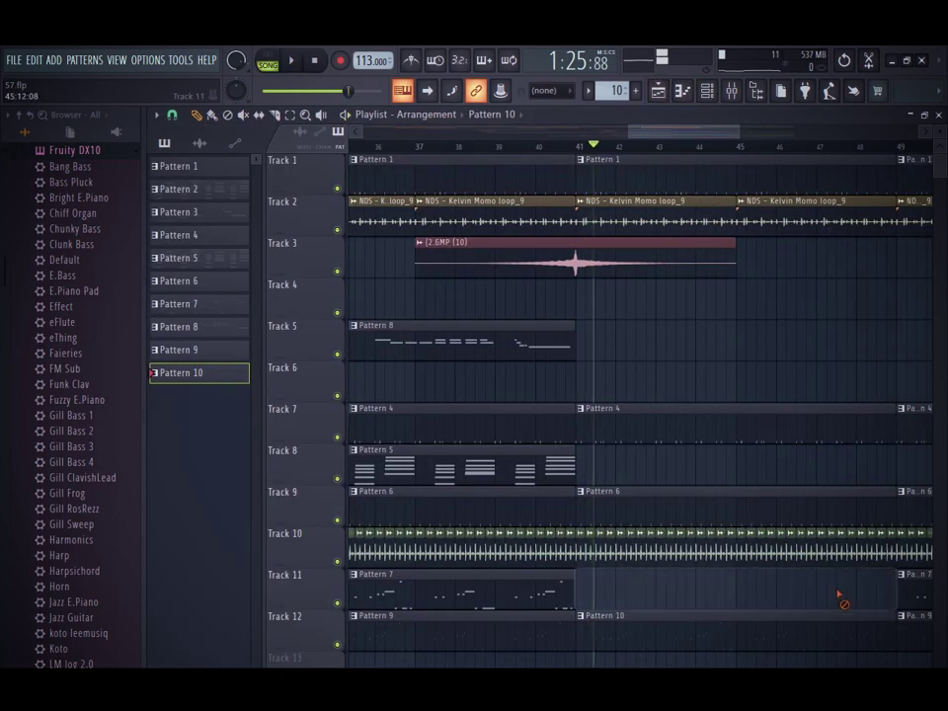
pyautogui.click(682, 91)
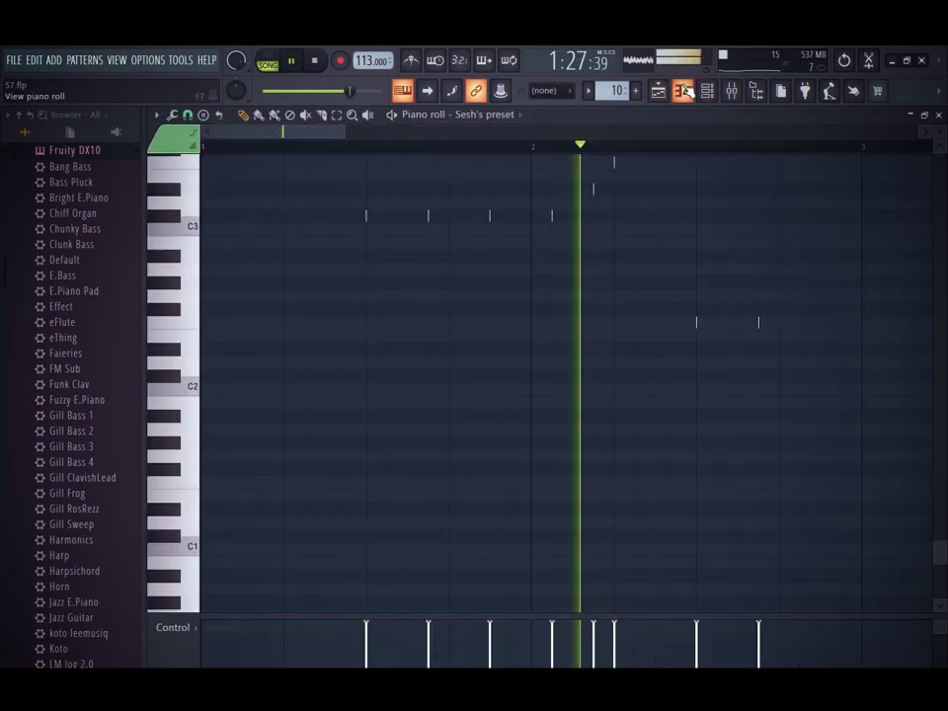
pyautogui.click(327, 146)
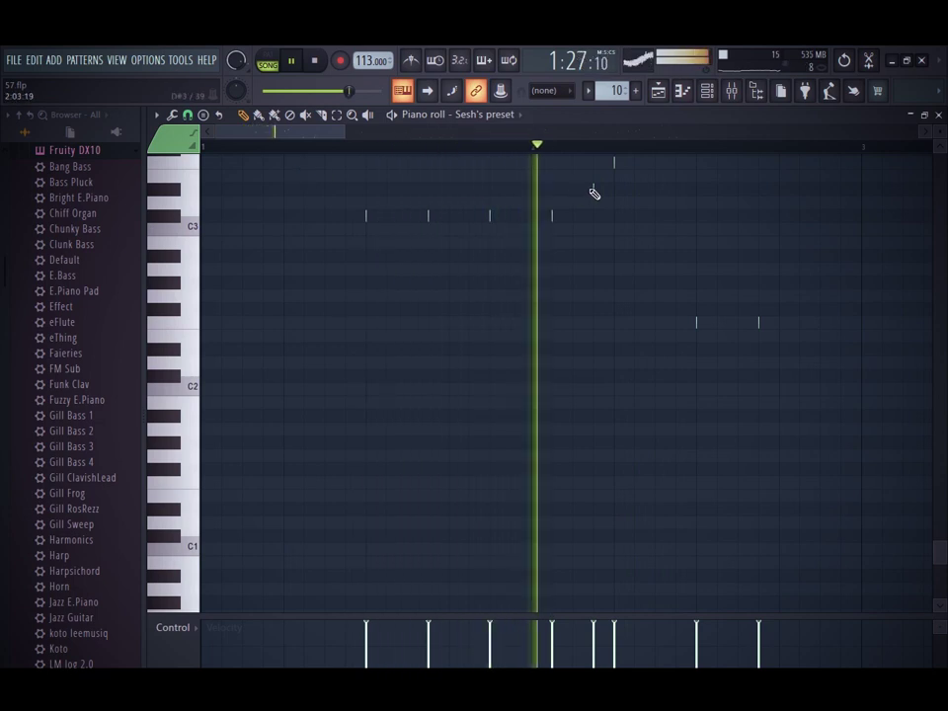
# Add two F2 notes to Pattern 10, one near the end of bar 2 and one at the start of bar 3
pyautogui.moveTo(330, 133); pyautogui.dragTo(407, 134)
pyautogui.press('space')
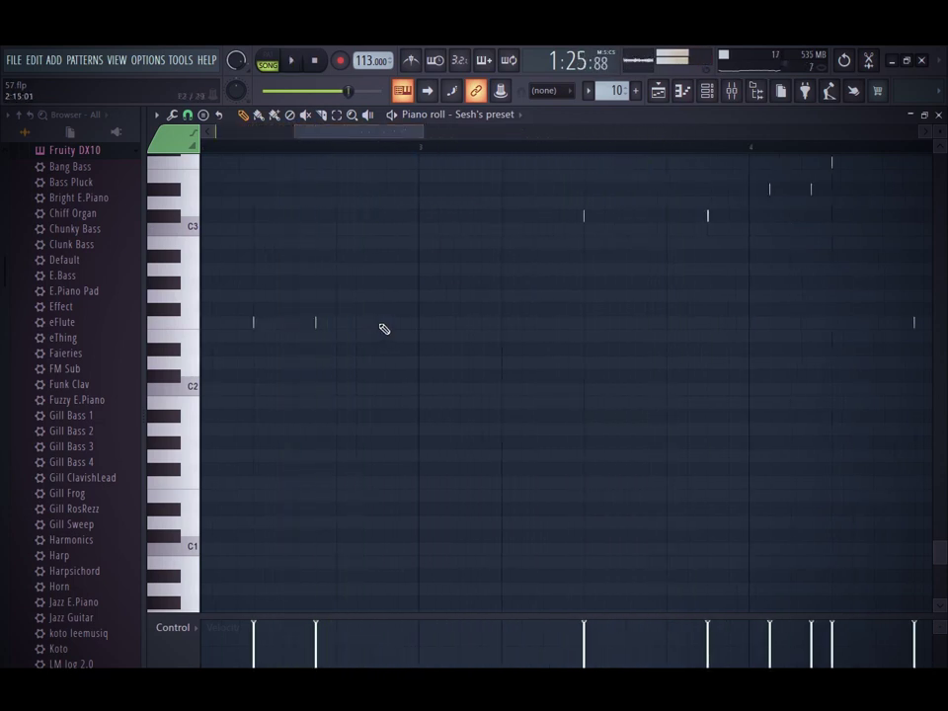
pyautogui.press('space')
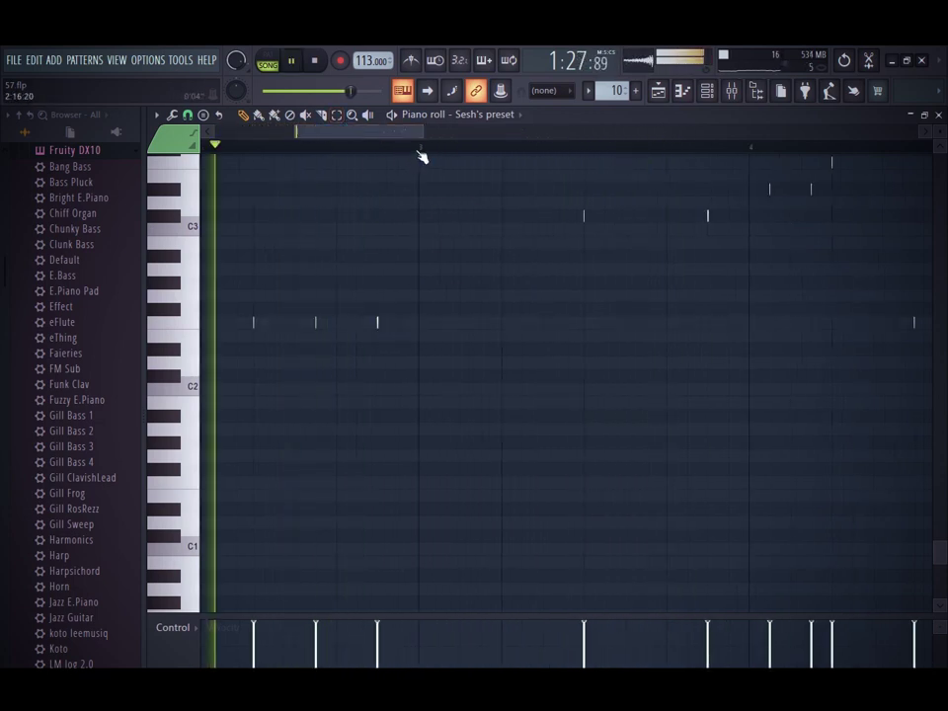
pyautogui.click(420, 321)
pyautogui.press('space')
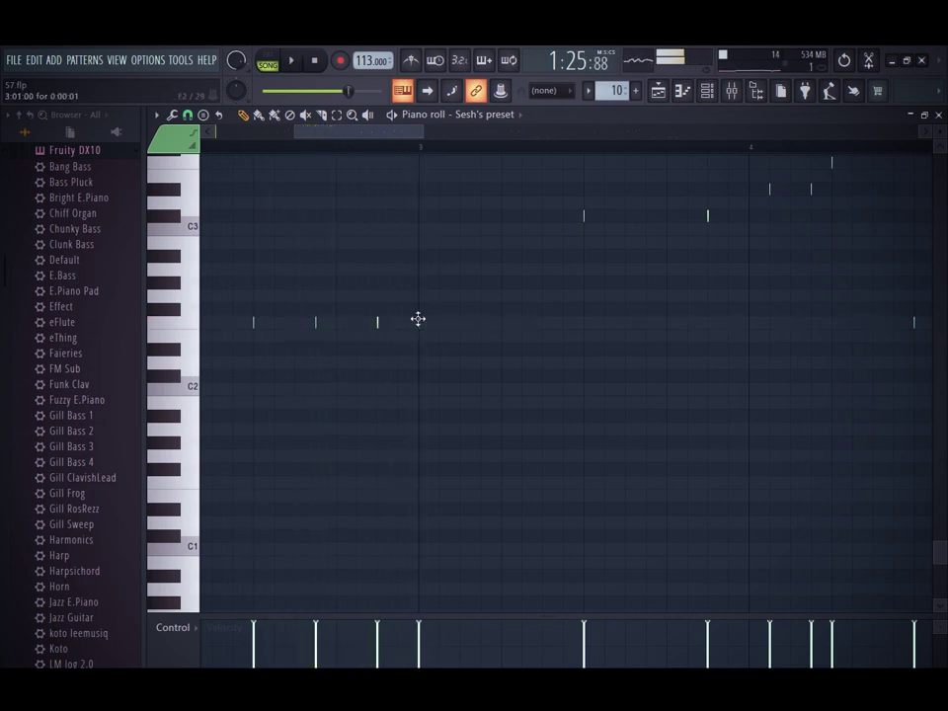
# Add an F2 note one beat into bar 3 of Pattern 10 and replay the passage
pyautogui.scroll(-3, 452, 328)
pyautogui.click(502, 324)
pyautogui.press('space')
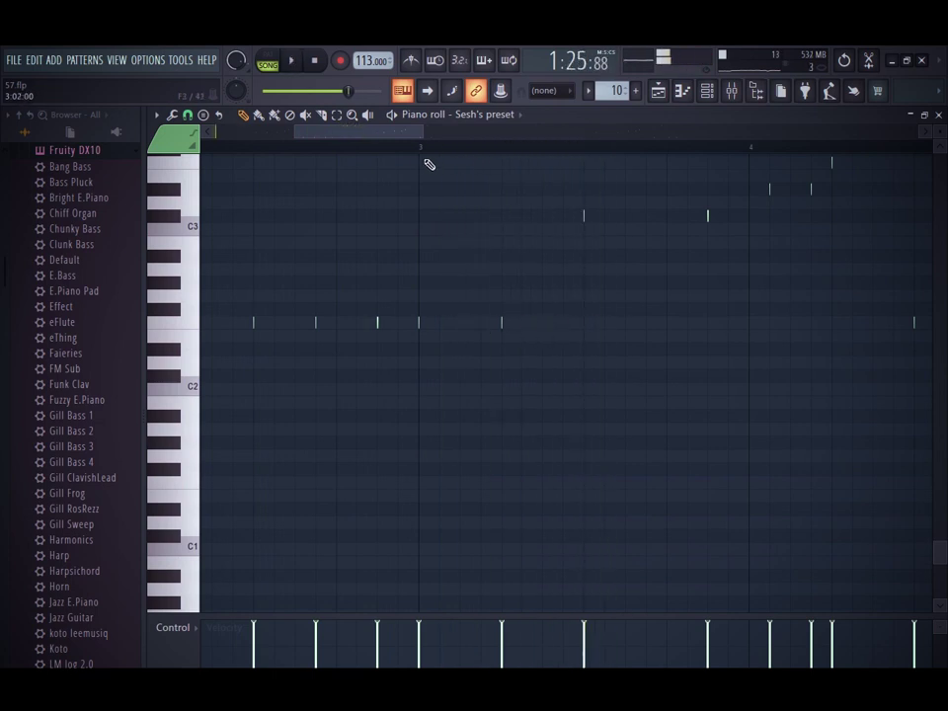
pyautogui.press('space')
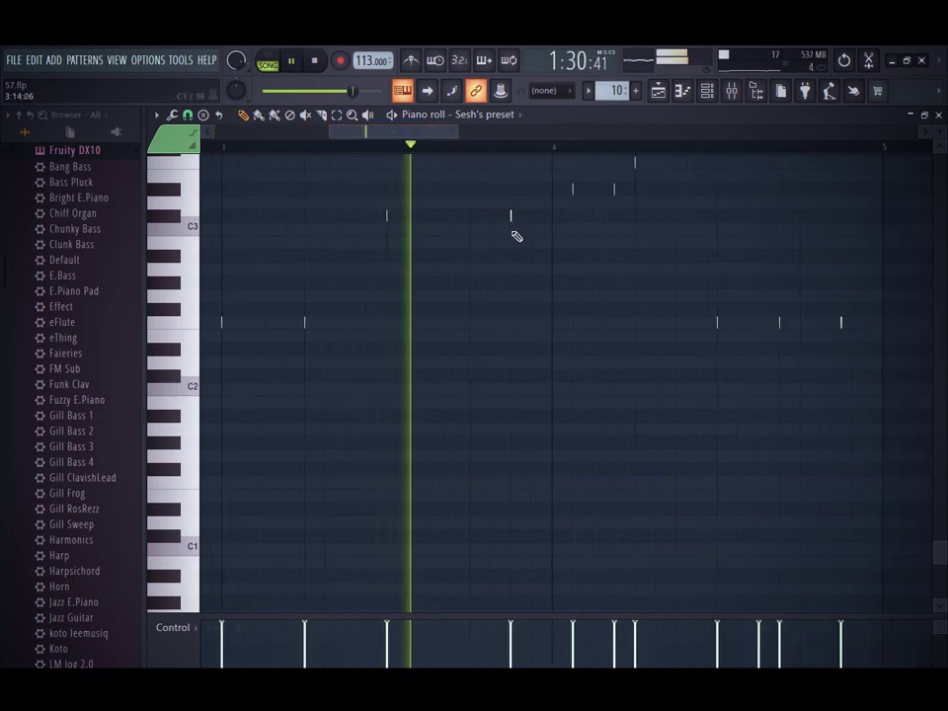
# Place F3 notes at steps 5 and 7 of bar 4 in Pattern 10, trying a C#3 at the bar's start and removing it
pyautogui.click(552, 217)
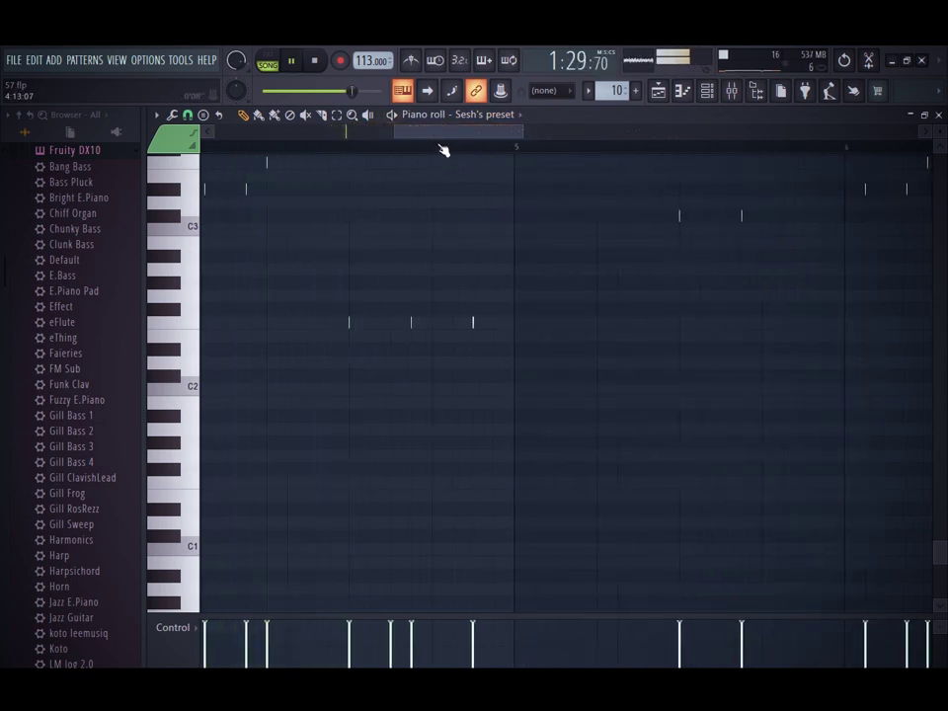
pyautogui.scroll(3, 410, 212)
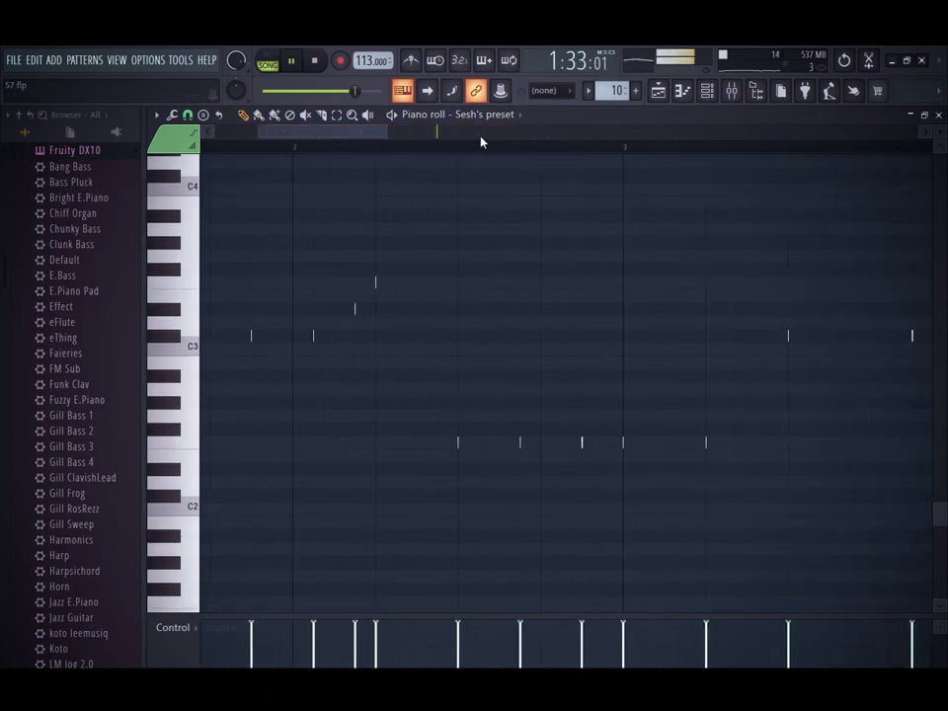
pyautogui.click(522, 282)
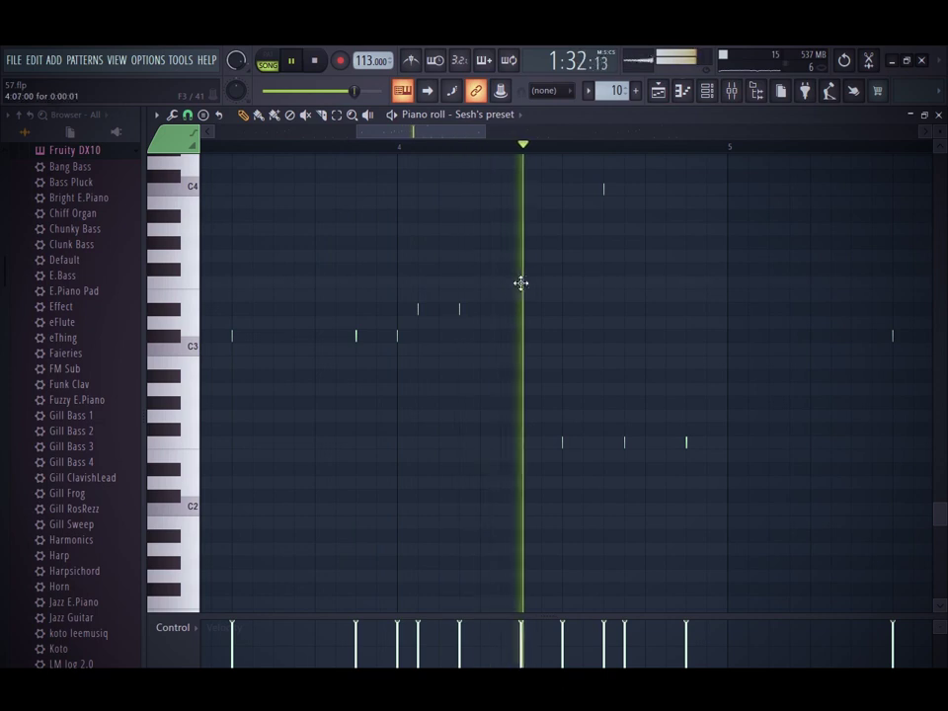
pyautogui.click(479, 283)
pyautogui.rightClick(395, 337)
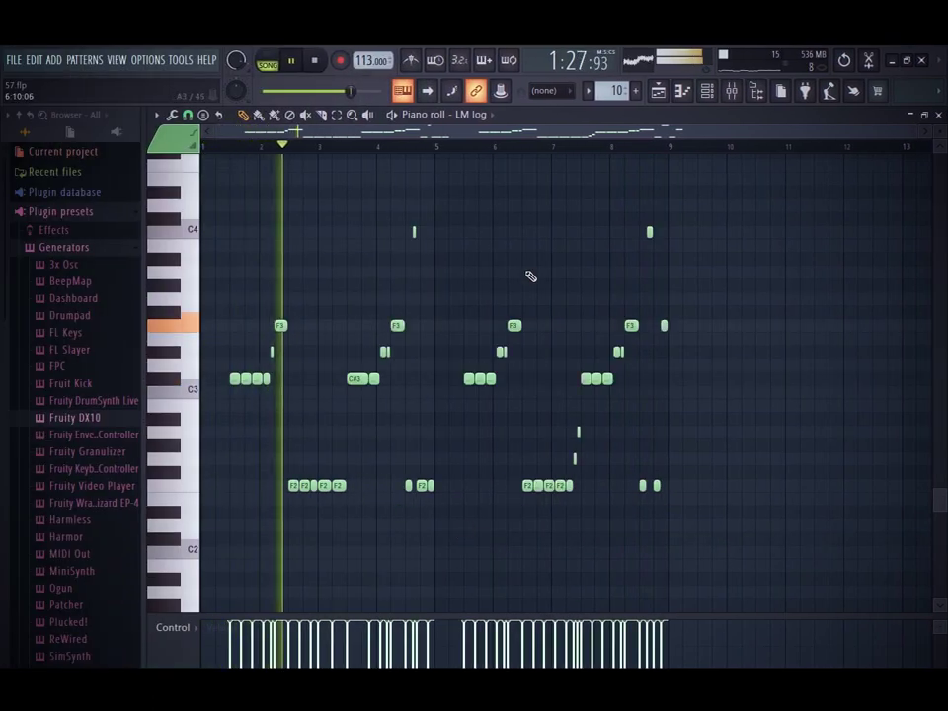
# Set the Modulation 1 sustain of the LM log Fruity DX10 instrument to 6% and close its settings
pyautogui.click(707, 90)
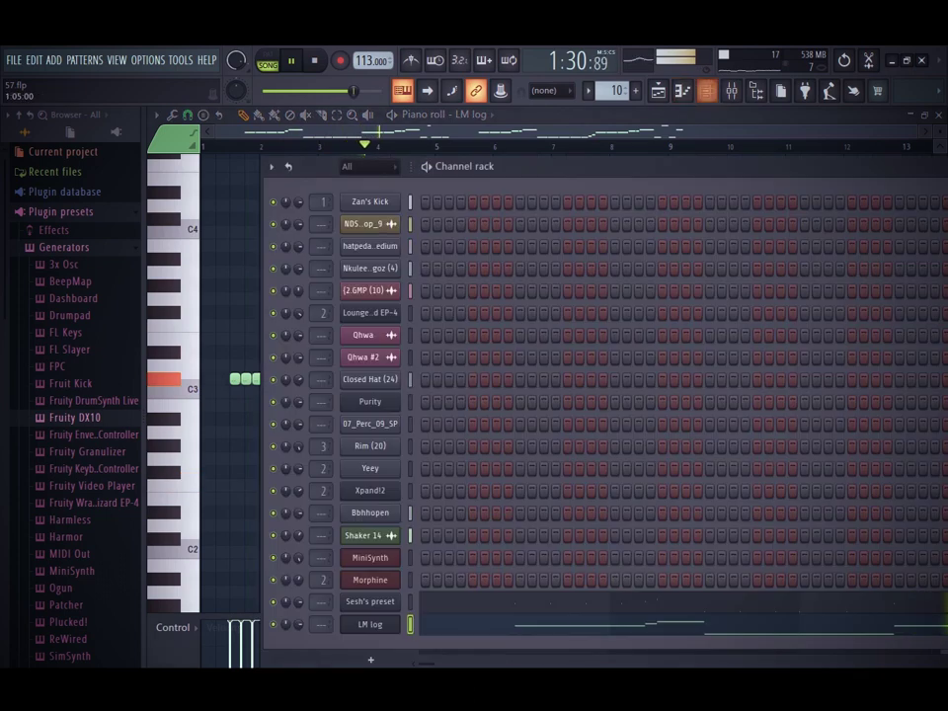
pyautogui.click(371, 626)
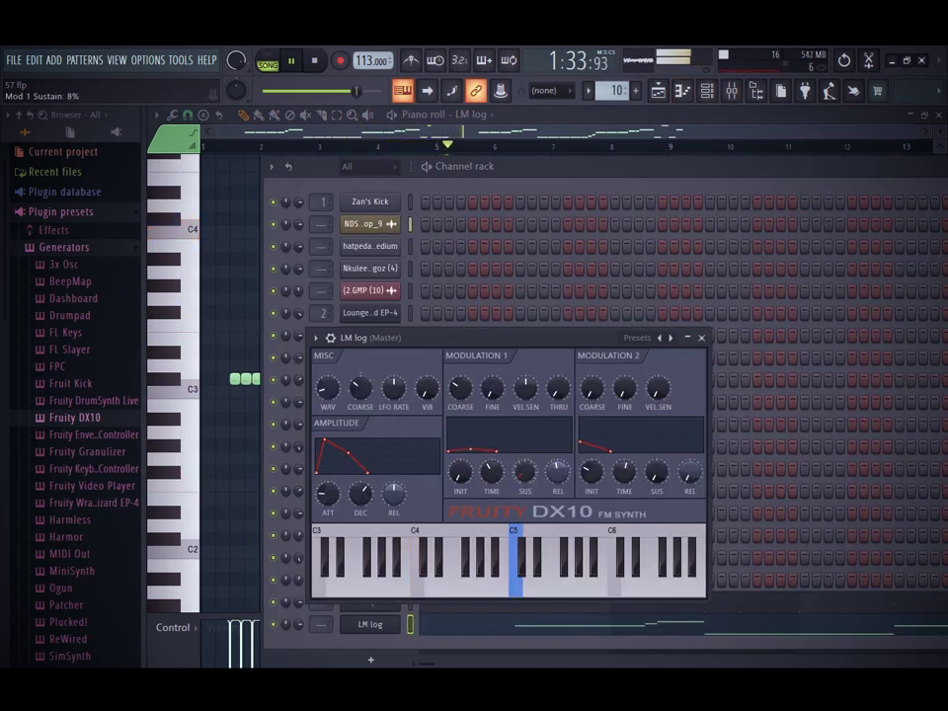
pyautogui.moveTo(515, 474); pyautogui.dragTo(515, 477)
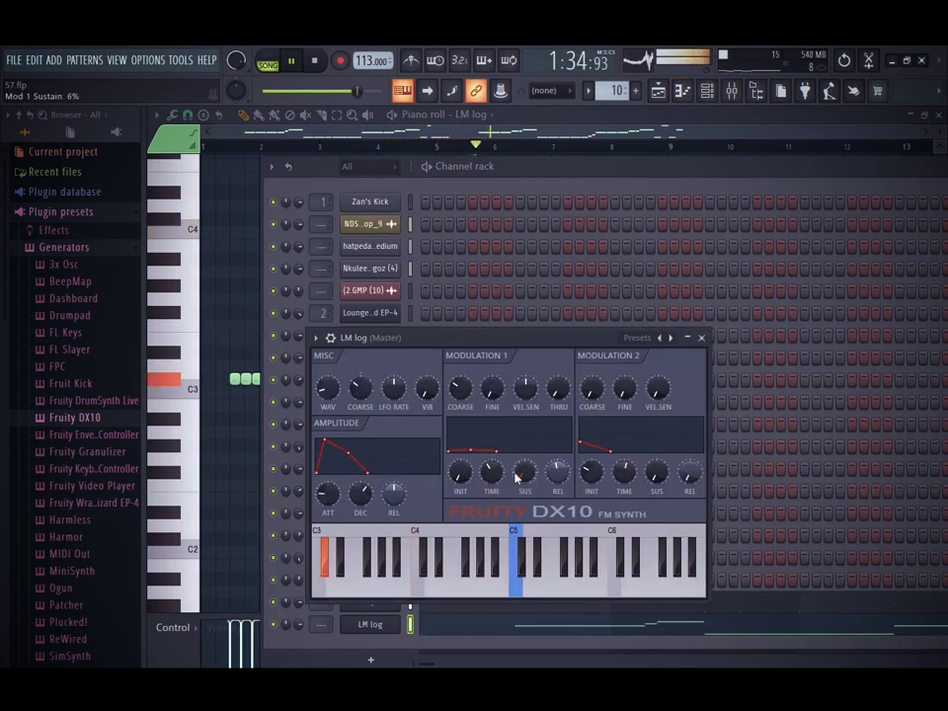
pyautogui.click(701, 337)
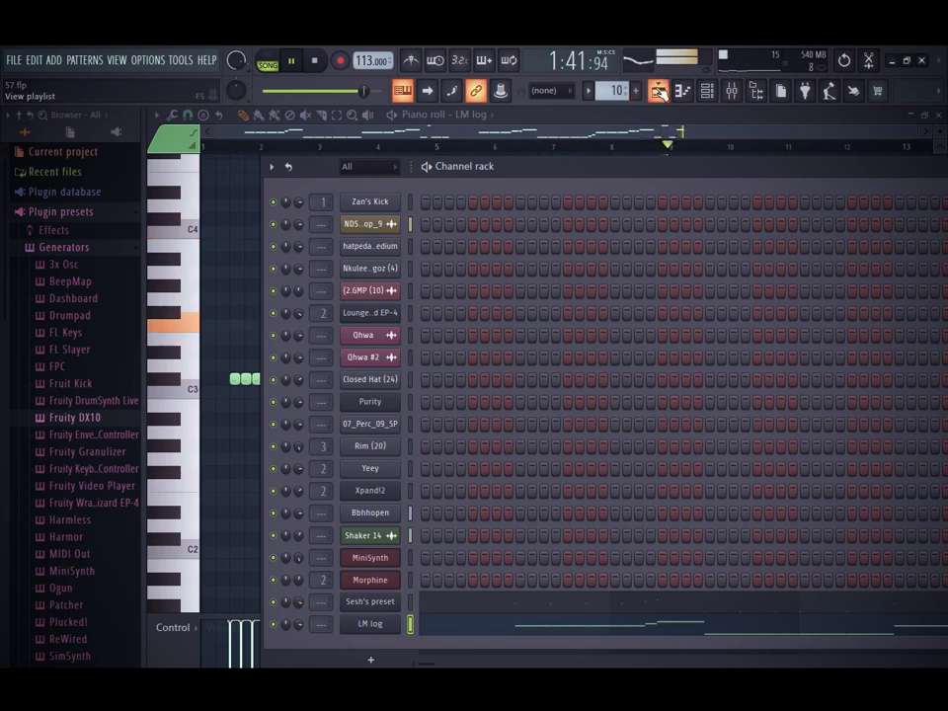
# Play the arrangement from just before bar 38 and duplicate the Track 8 Pattern 5 clip twice, at bars 41 and 49
pyautogui.click(658, 91)
pyautogui.click(450, 149)
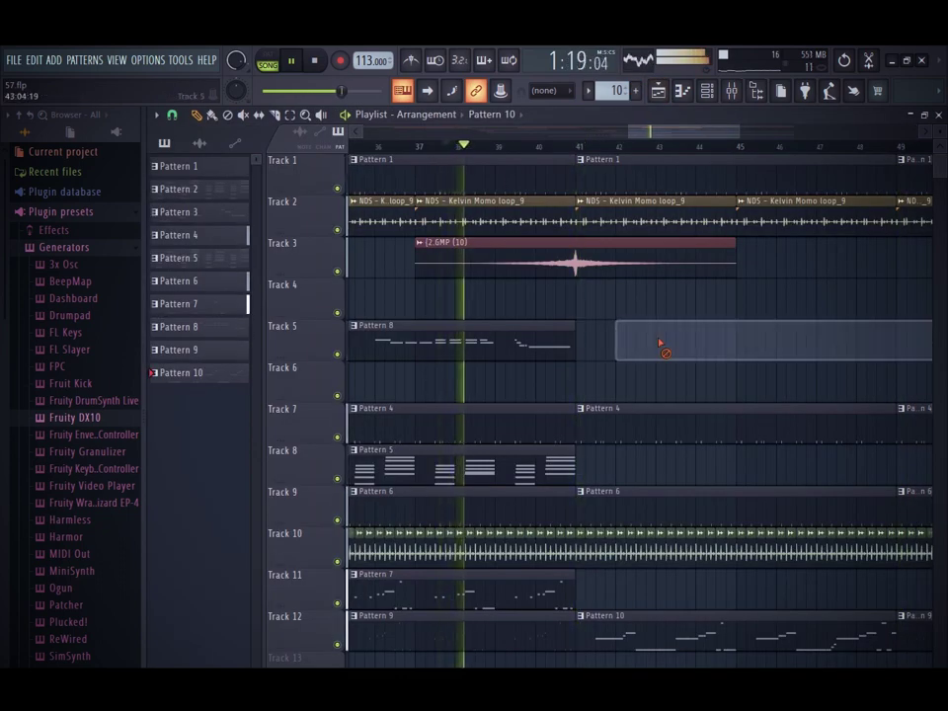
pyautogui.click(539, 459)
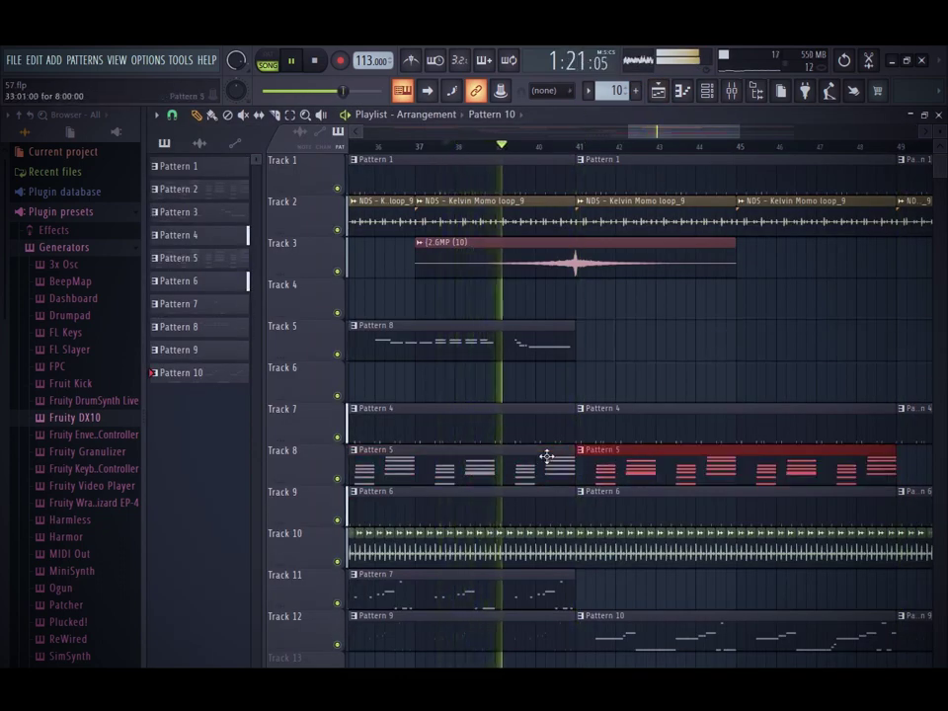
pyautogui.hotkey('ctrl', 'b')
pyautogui.hotkey('ctrl', 'b')
pyautogui.moveTo(692, 130); pyautogui.dragTo(464, 125)
pyautogui.scroll(1, 612, 90)
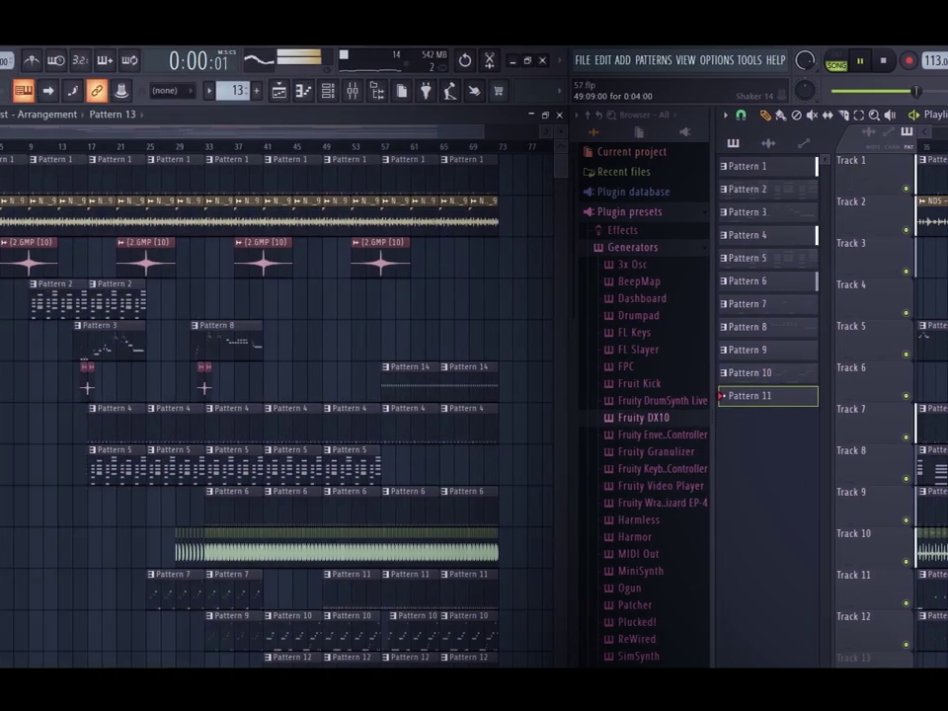